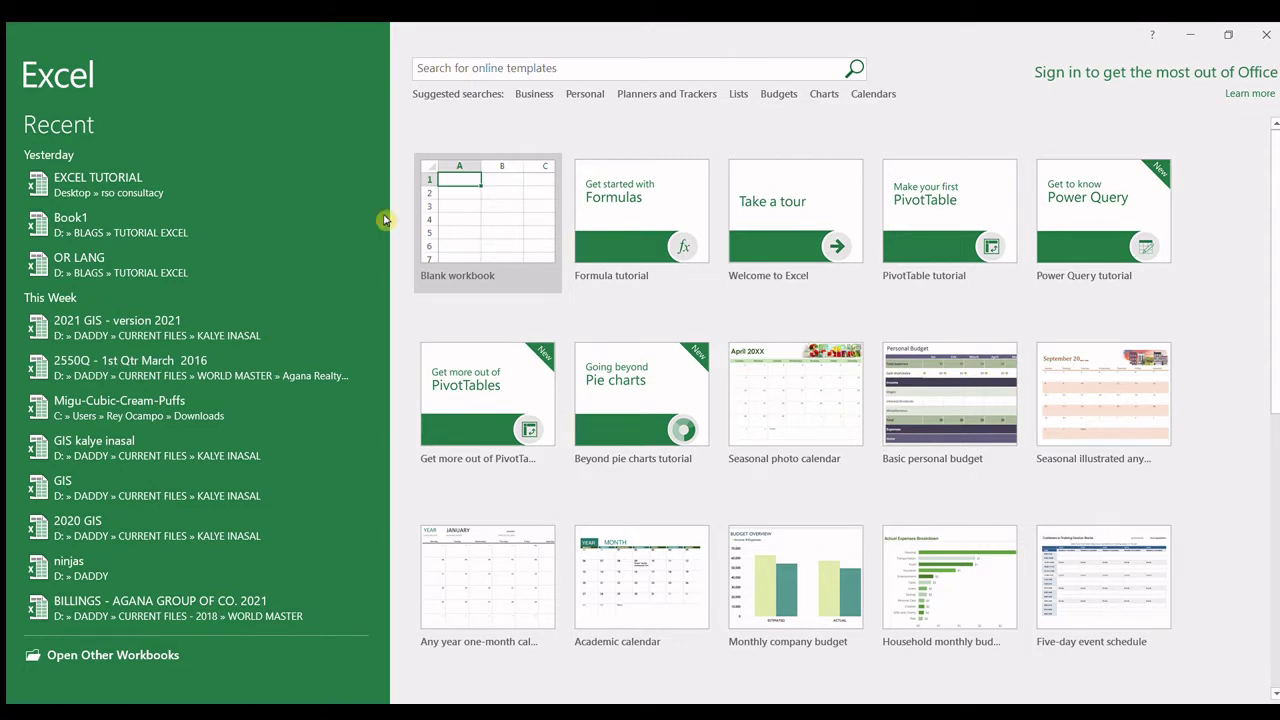
Step: Create a new blank workbook, Book1, from the Excel start screen
{"action": "left_click", "coordinate": [471, 227]}
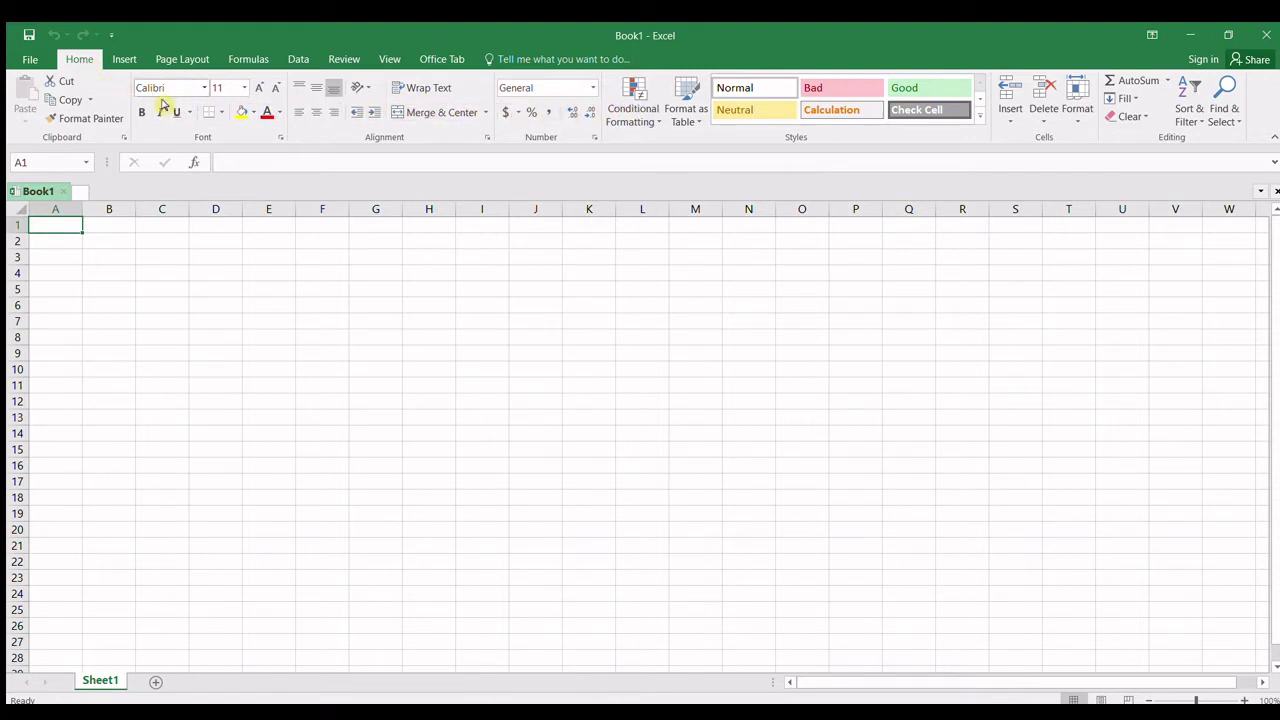
{"action": "left_click", "coordinate": [125, 60]}
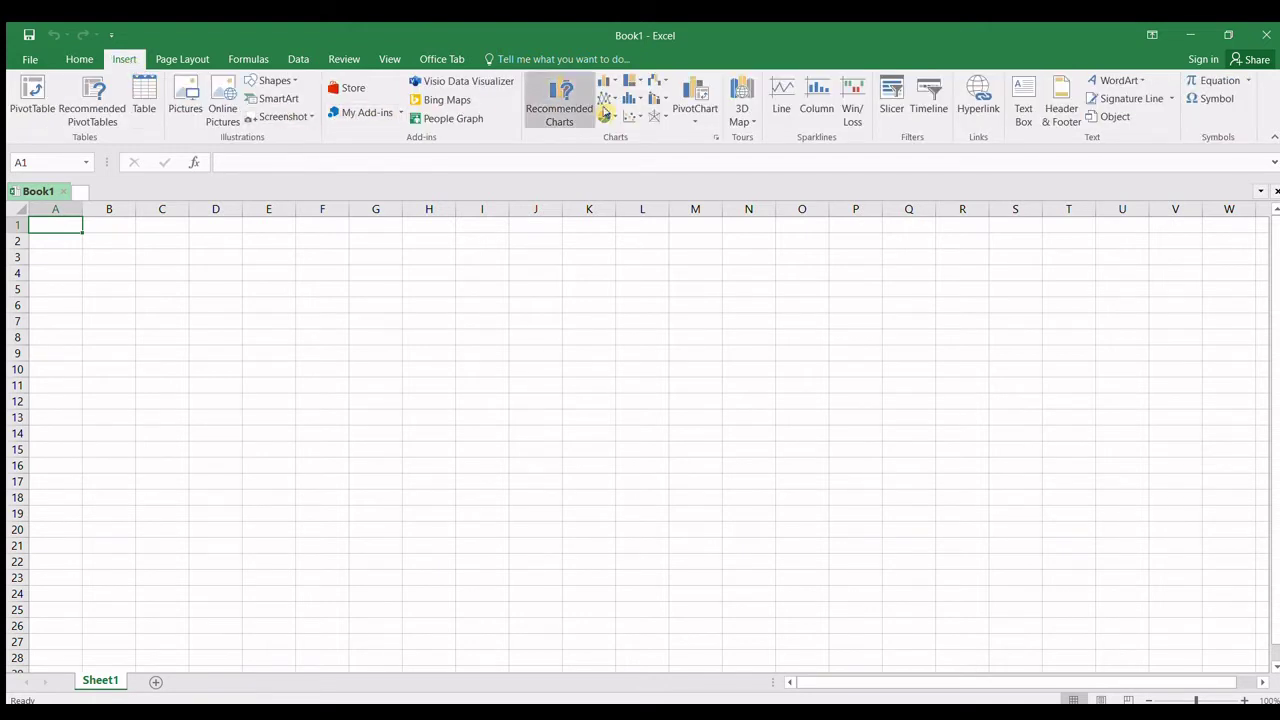
{"action": "left_click", "coordinate": [184, 60]}
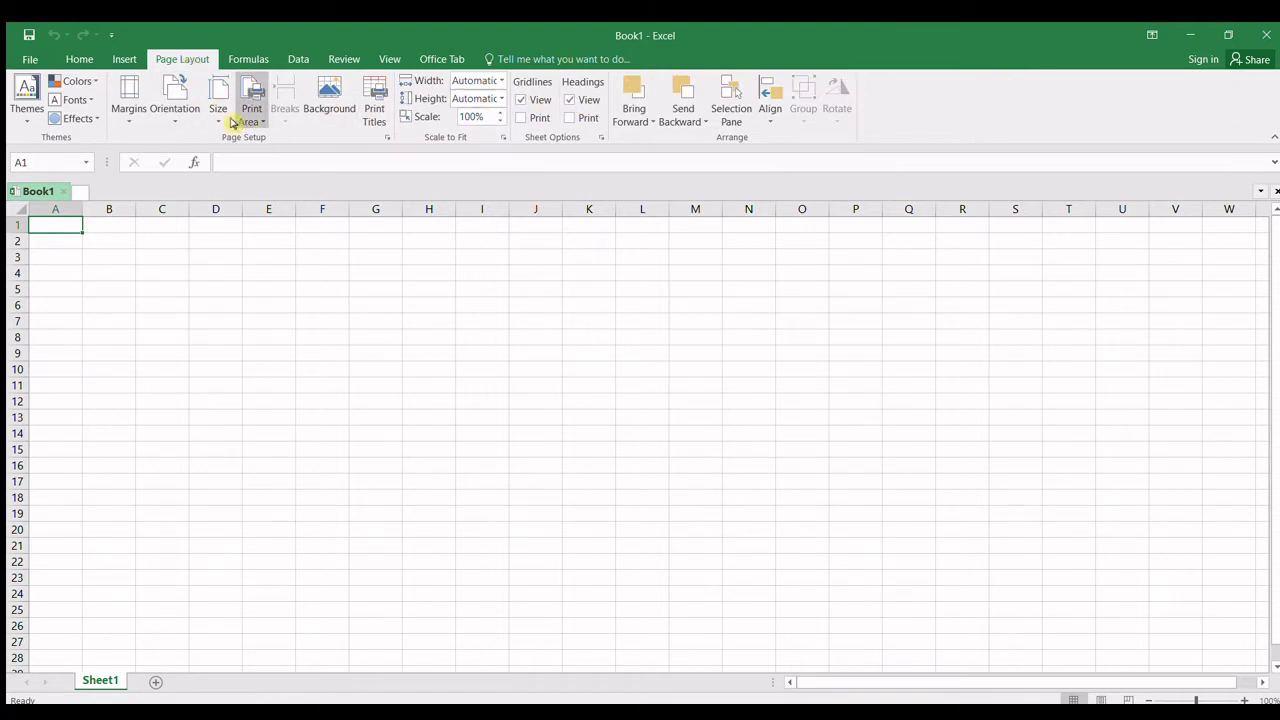
{"action": "left_click", "coordinate": [86, 60]}
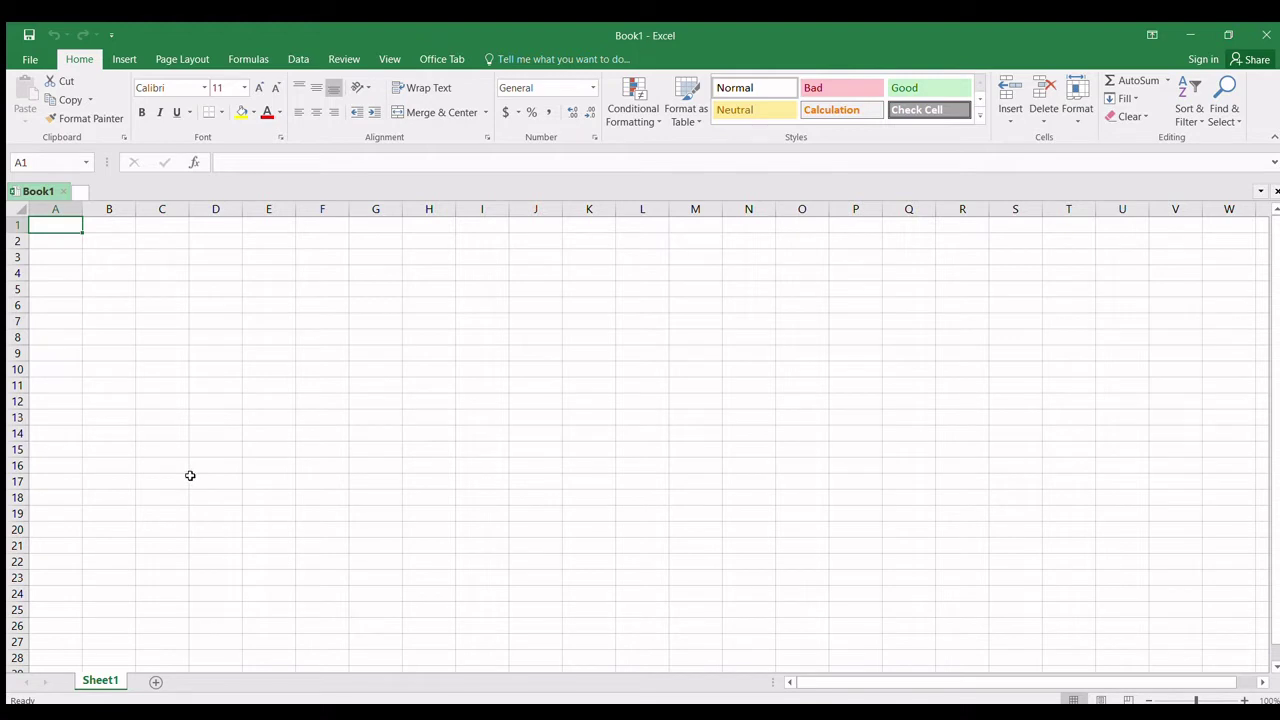
Step: Add a second worksheet, Sheet2, then go back to Sheet1
{"action": "left_click", "coordinate": [157, 683]}
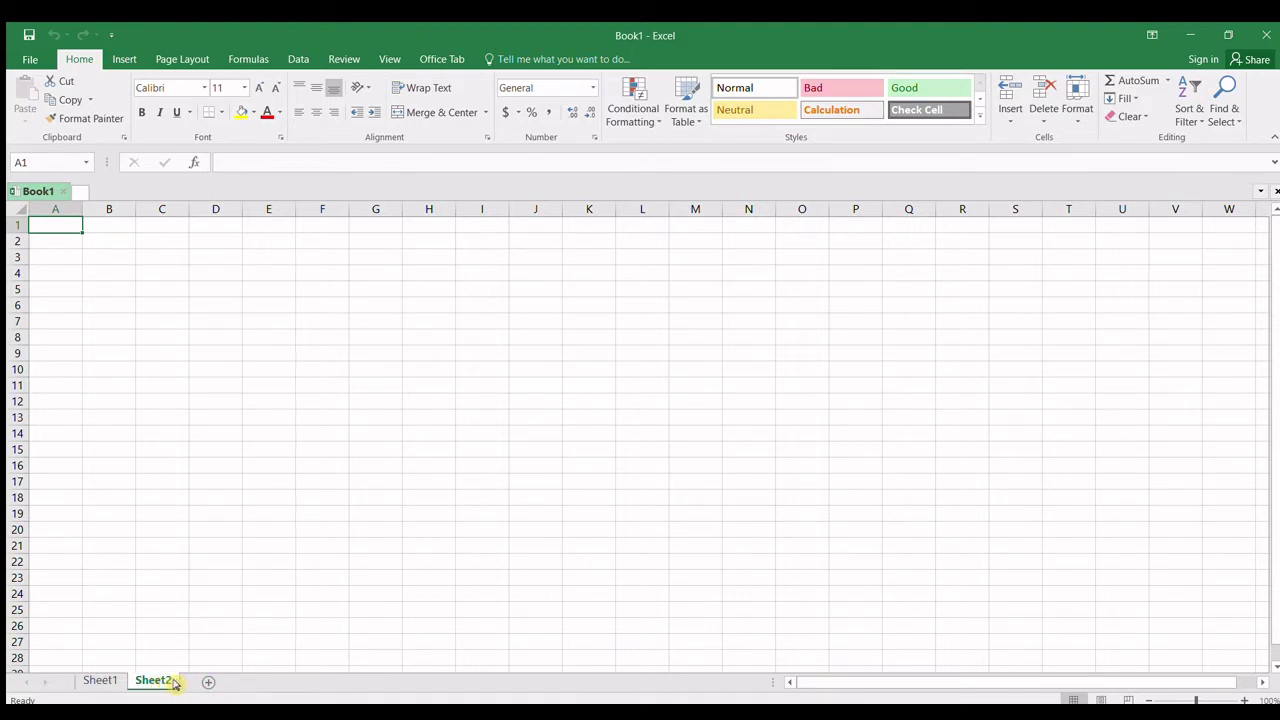
{"action": "left_click", "coordinate": [101, 681]}
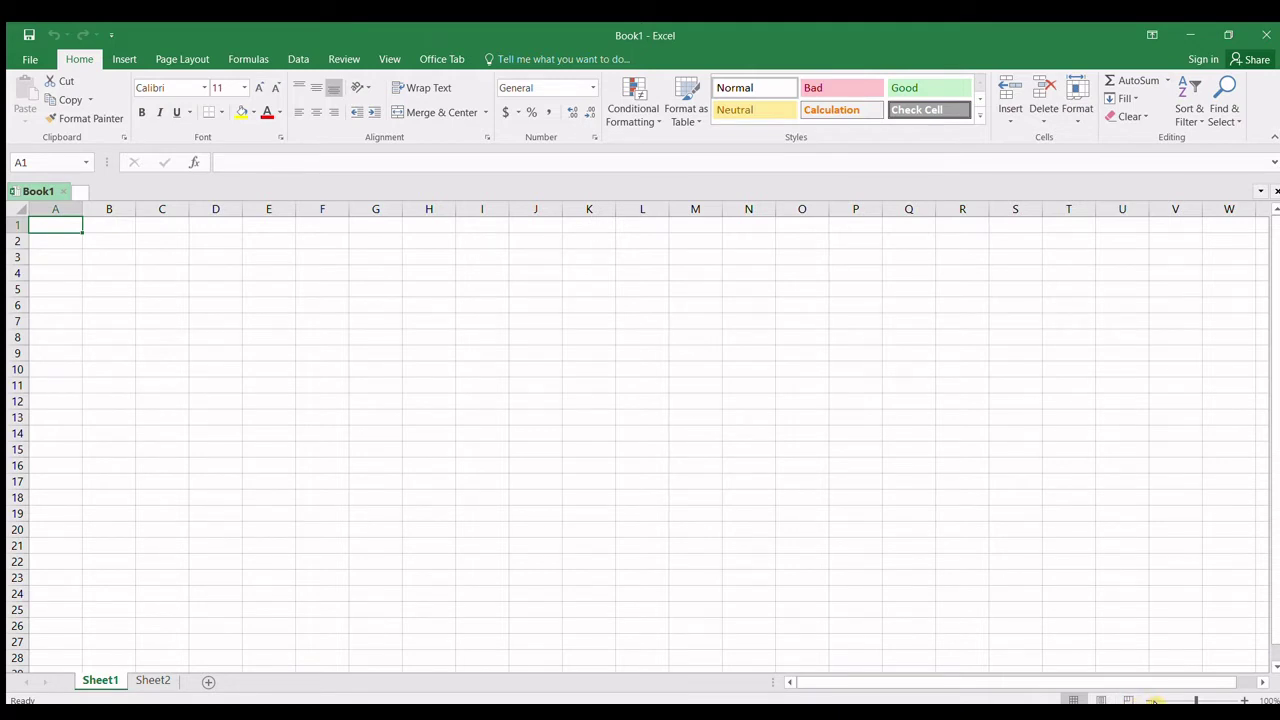
{"action": "left_click", "coordinate": [1153, 702]}
{"action": "left_click", "coordinate": [1153, 702]}
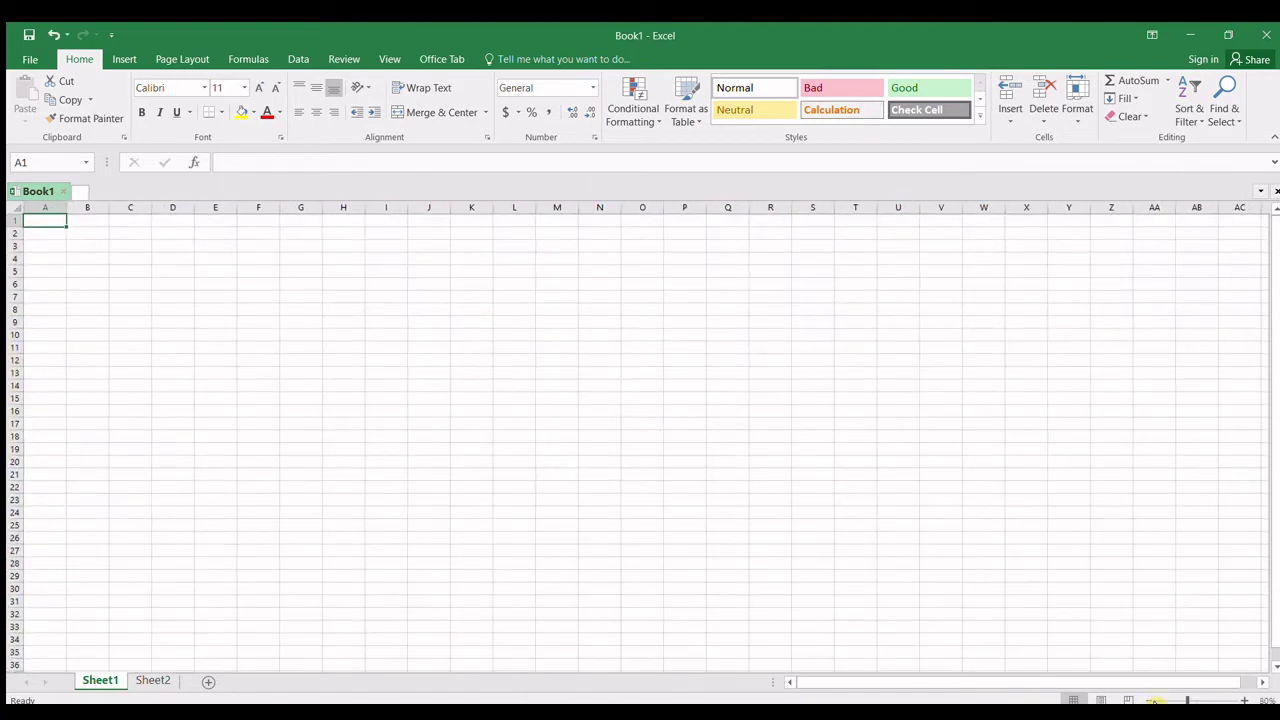
{"action": "left_click", "coordinate": [1153, 702]}
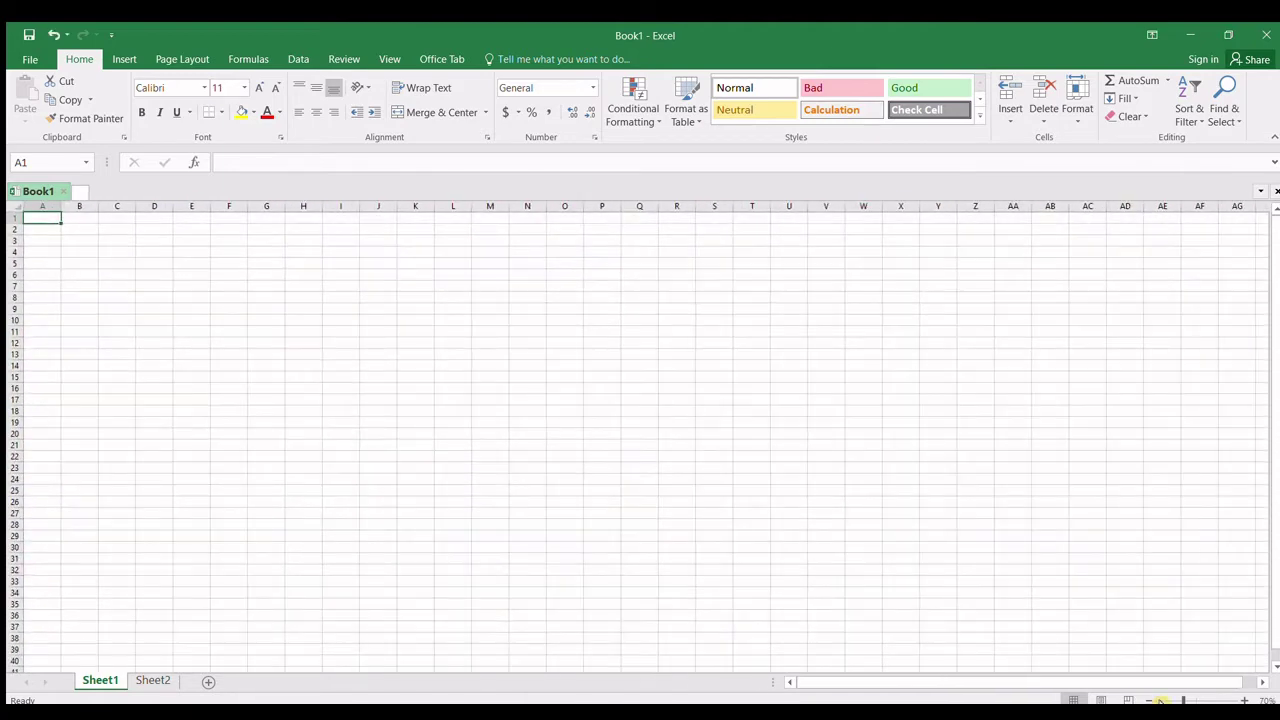
{"action": "left_click", "coordinate": [1248, 702]}
{"action": "left_click", "coordinate": [1248, 702]}
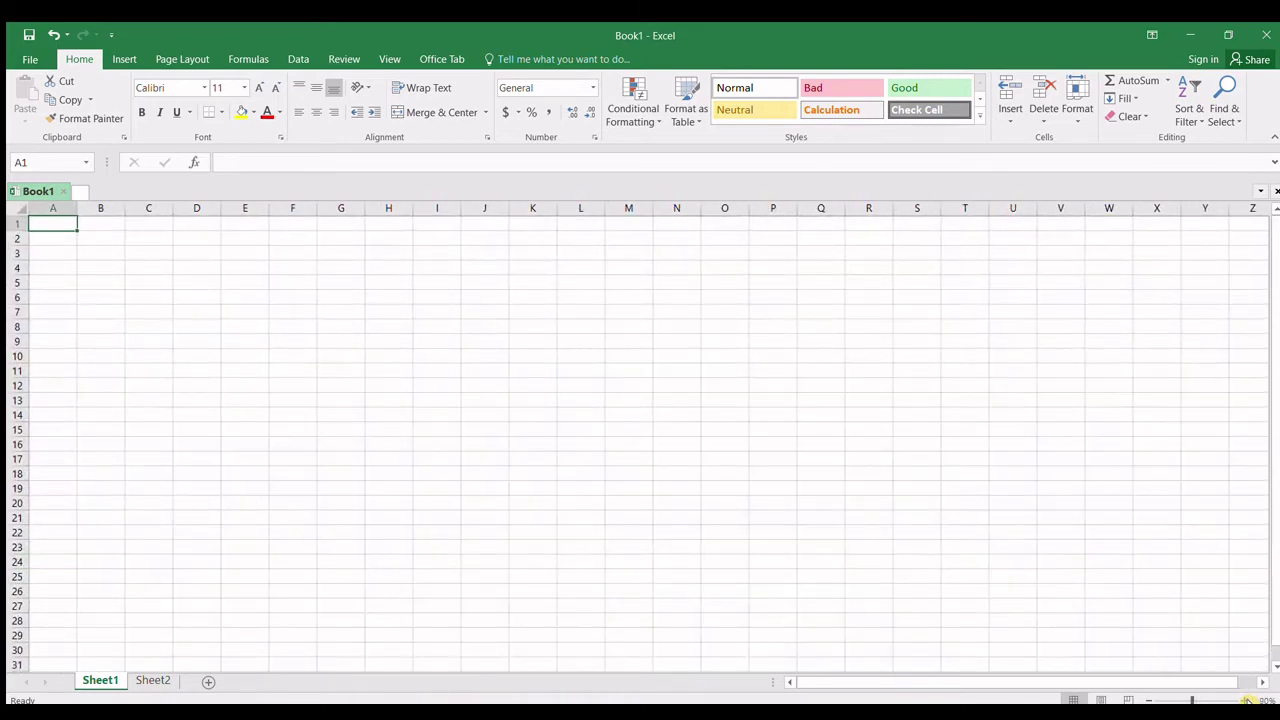
{"action": "left_click", "coordinate": [1248, 702]}
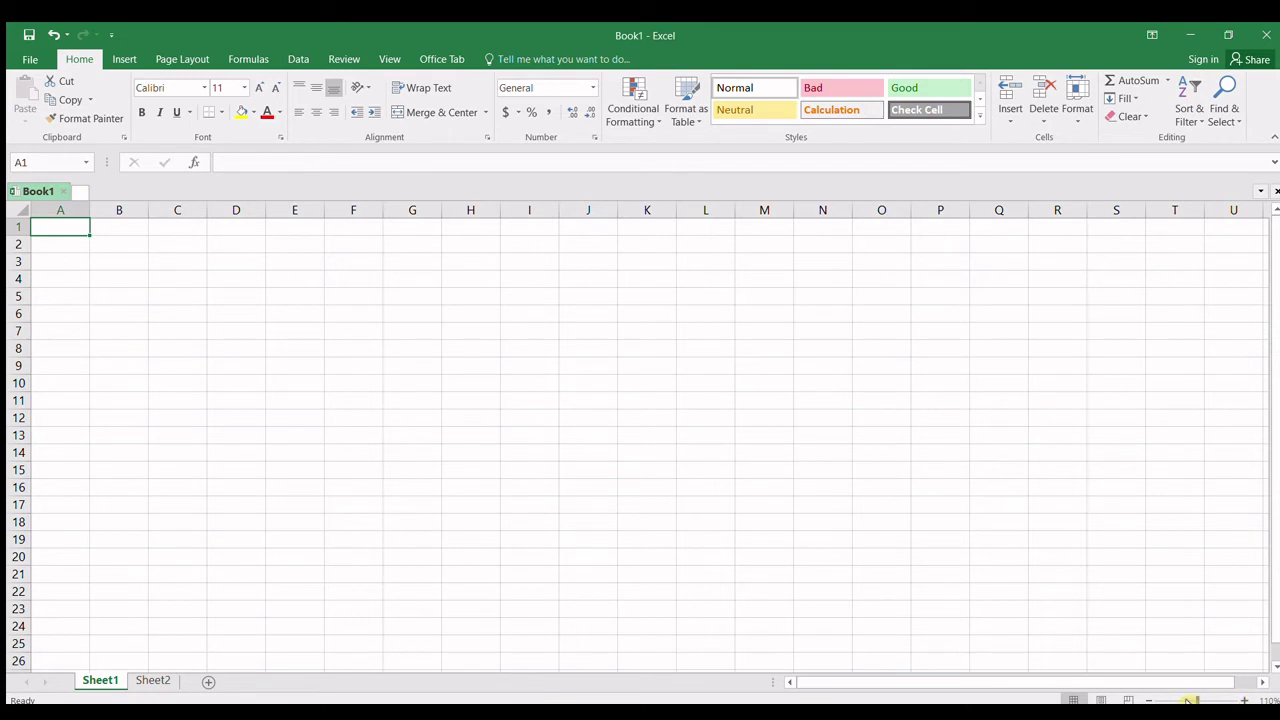
{"action": "left_click", "coordinate": [1150, 701]}
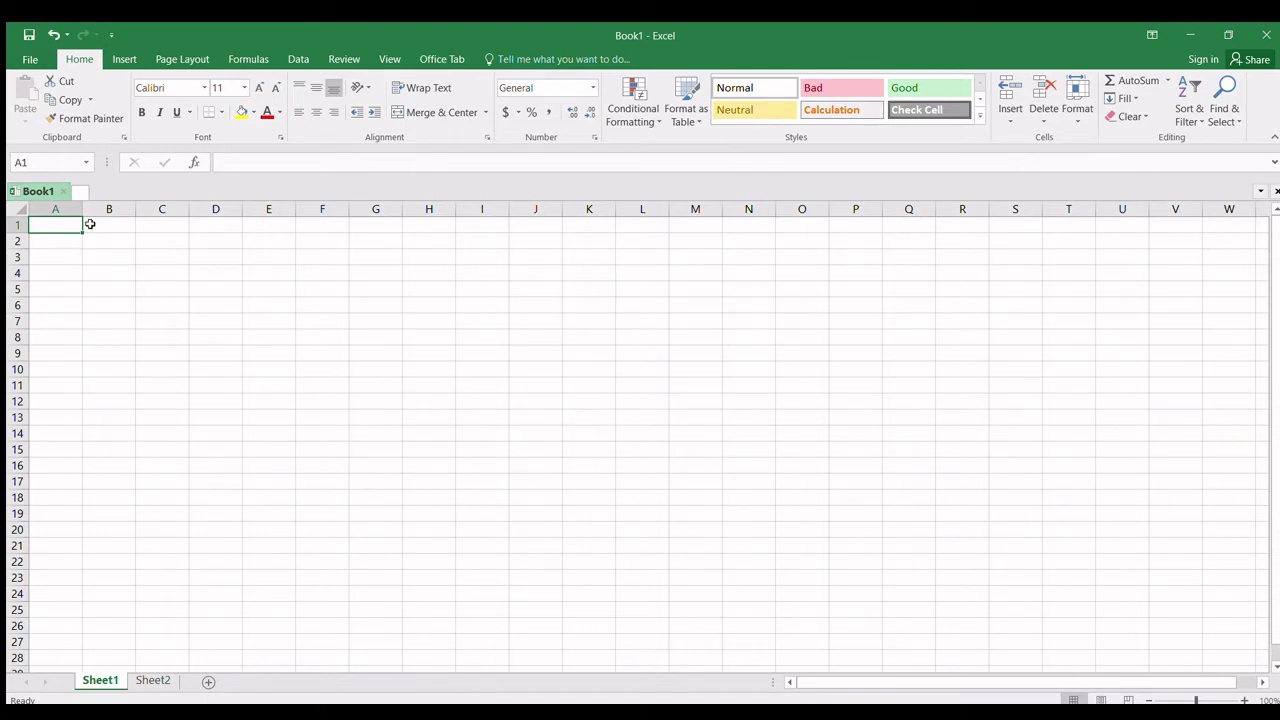
{"action": "left_click", "coordinate": [103, 224]}
{"action": "left_click", "coordinate": [161, 228]}
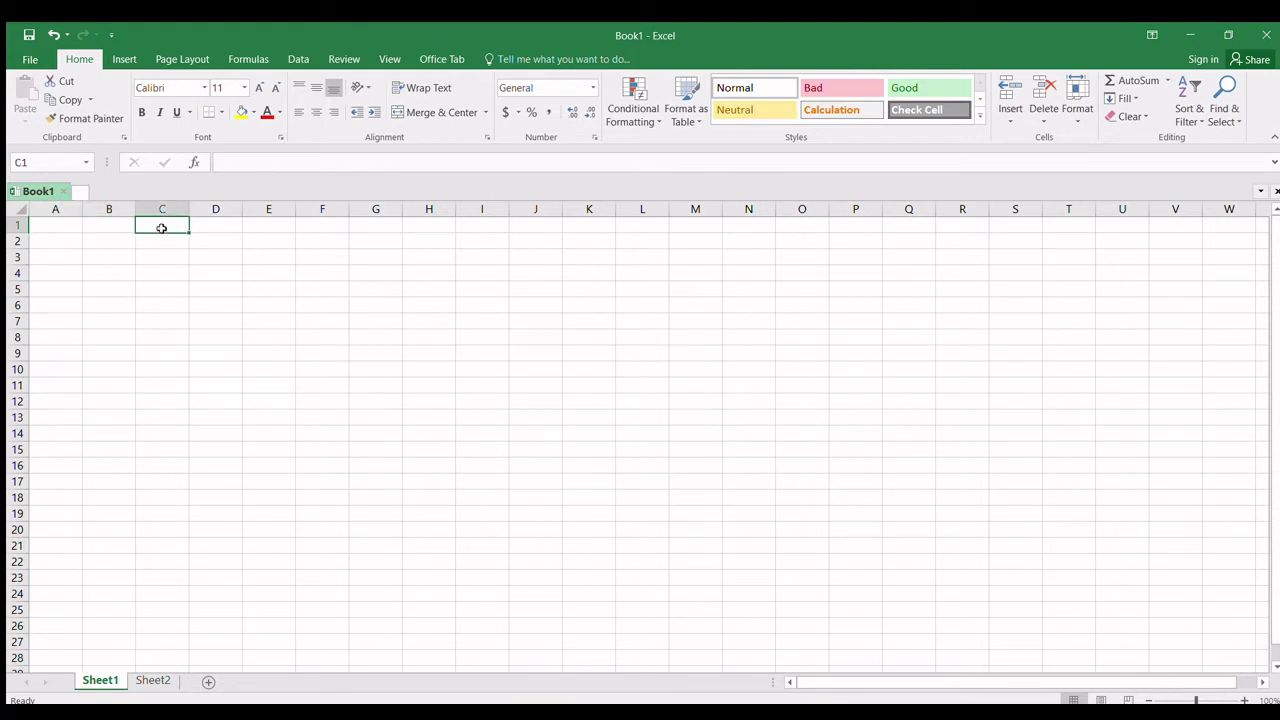
{"action": "left_click", "coordinate": [56, 226]}
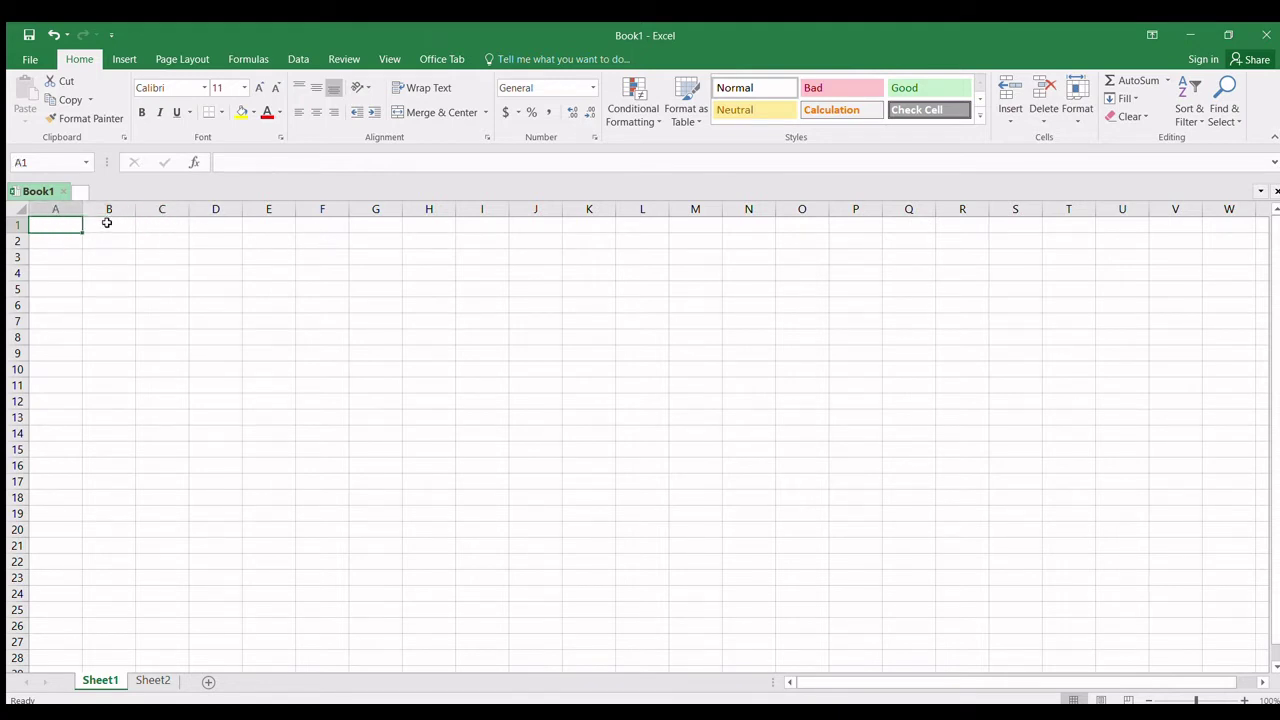
{"action": "left_click", "coordinate": [107, 222]}
{"action": "left_click", "coordinate": [155, 305]}
{"action": "left_click", "coordinate": [317, 318]}
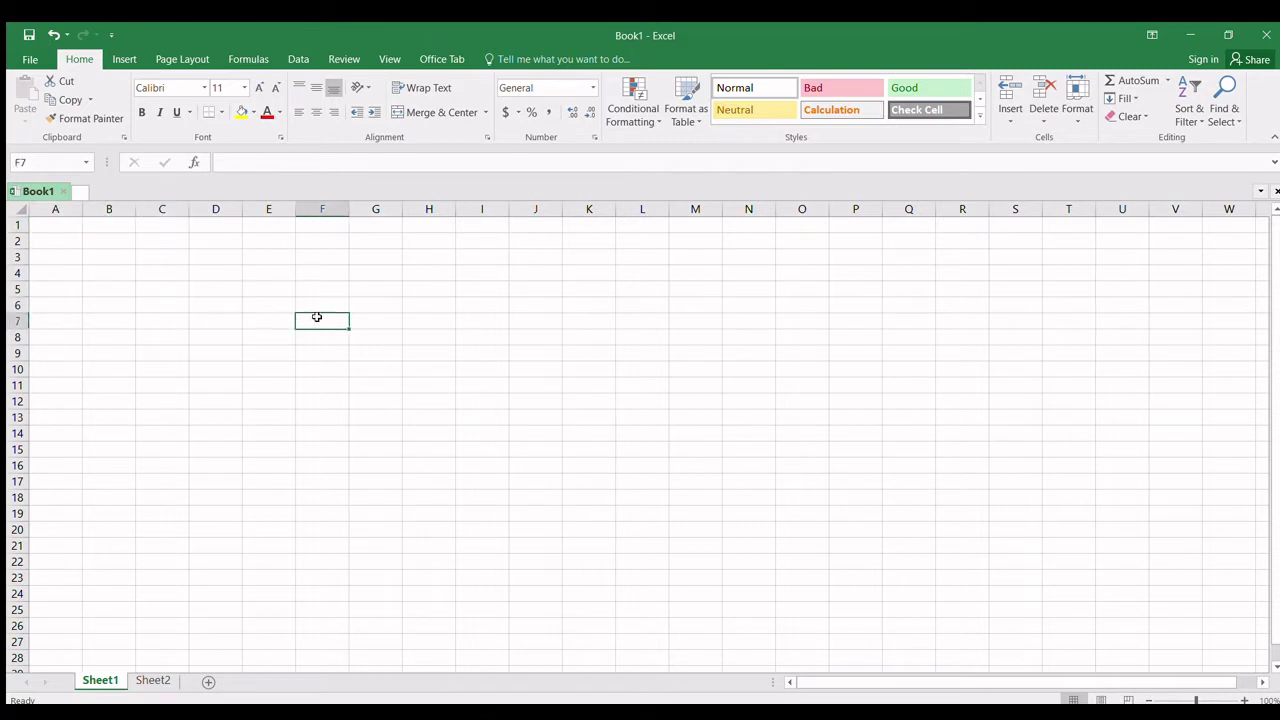
{"action": "left_click", "coordinate": [365, 274]}
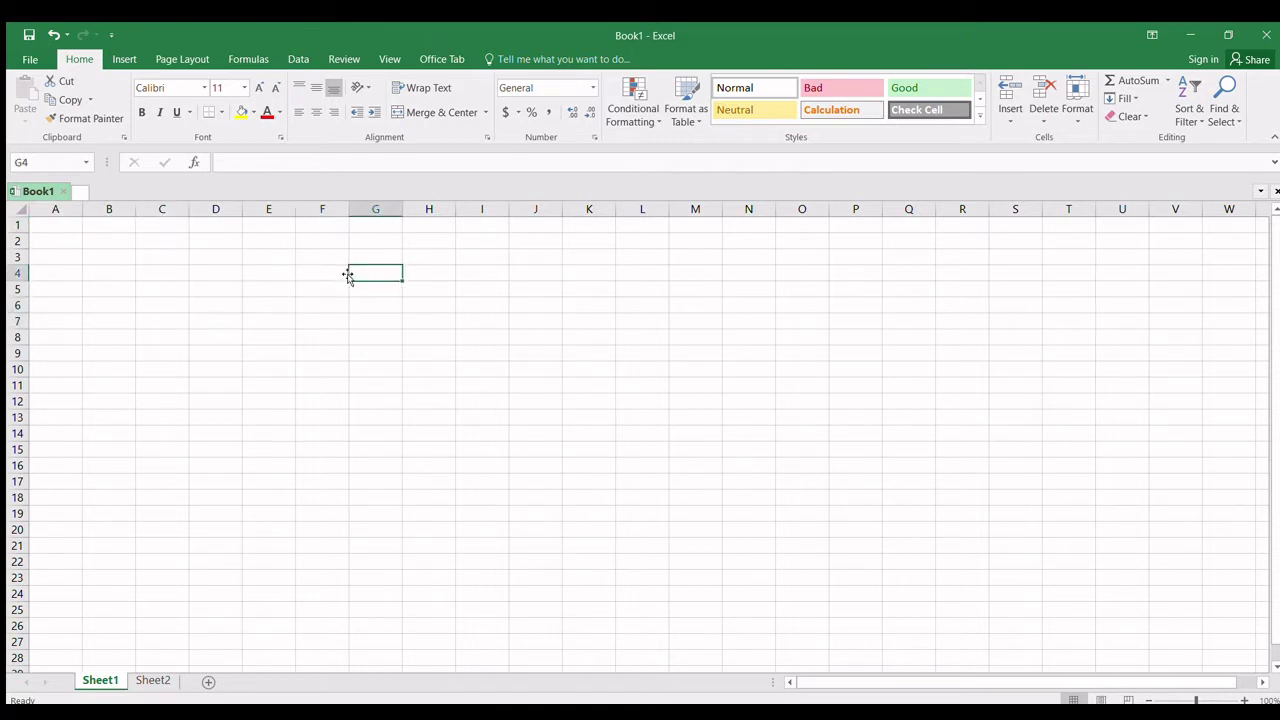
{"action": "left_click", "coordinate": [318, 270]}
{"action": "left_click", "coordinate": [267, 269]}
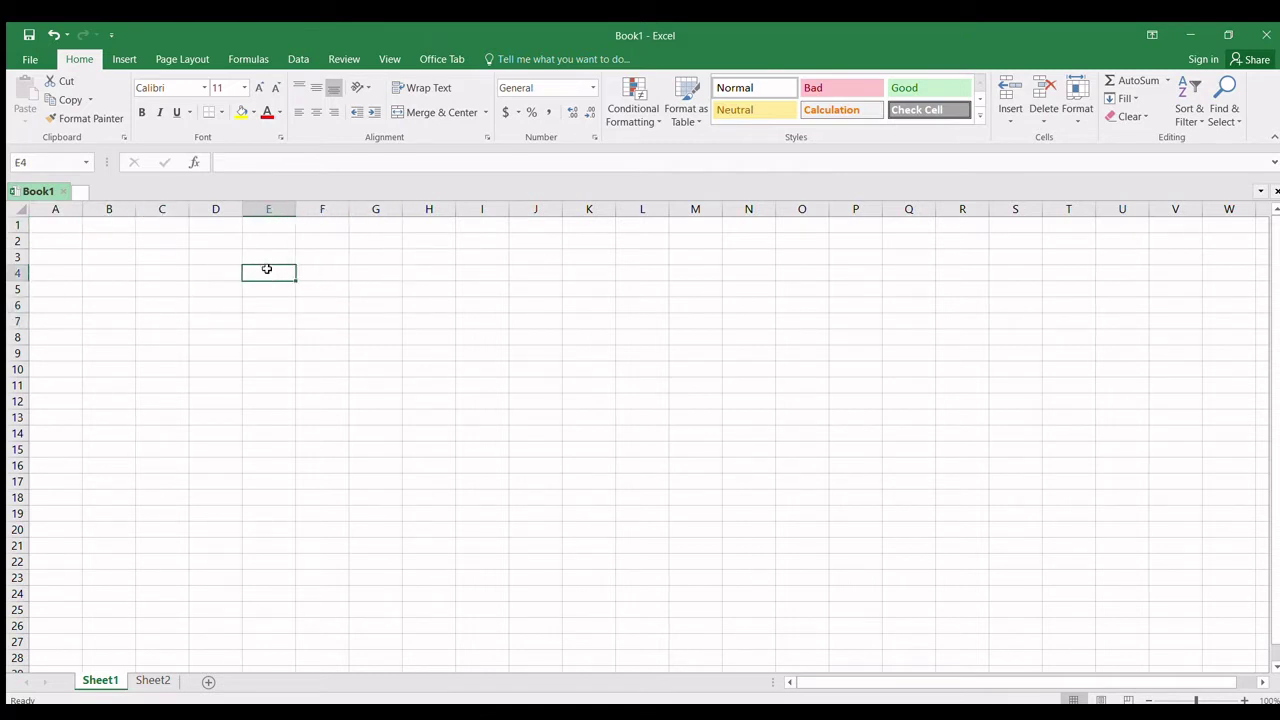
{"action": "left_click", "coordinate": [320, 255]}
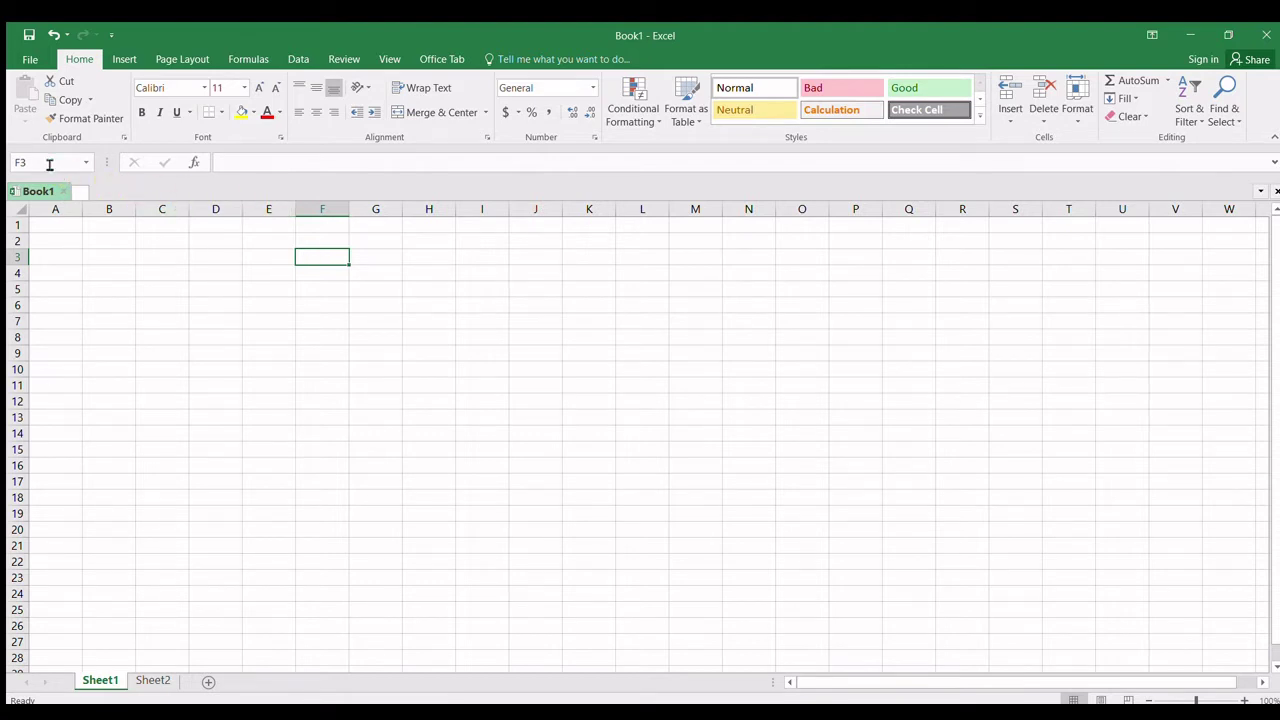
{"action": "left_click", "coordinate": [326, 212]}
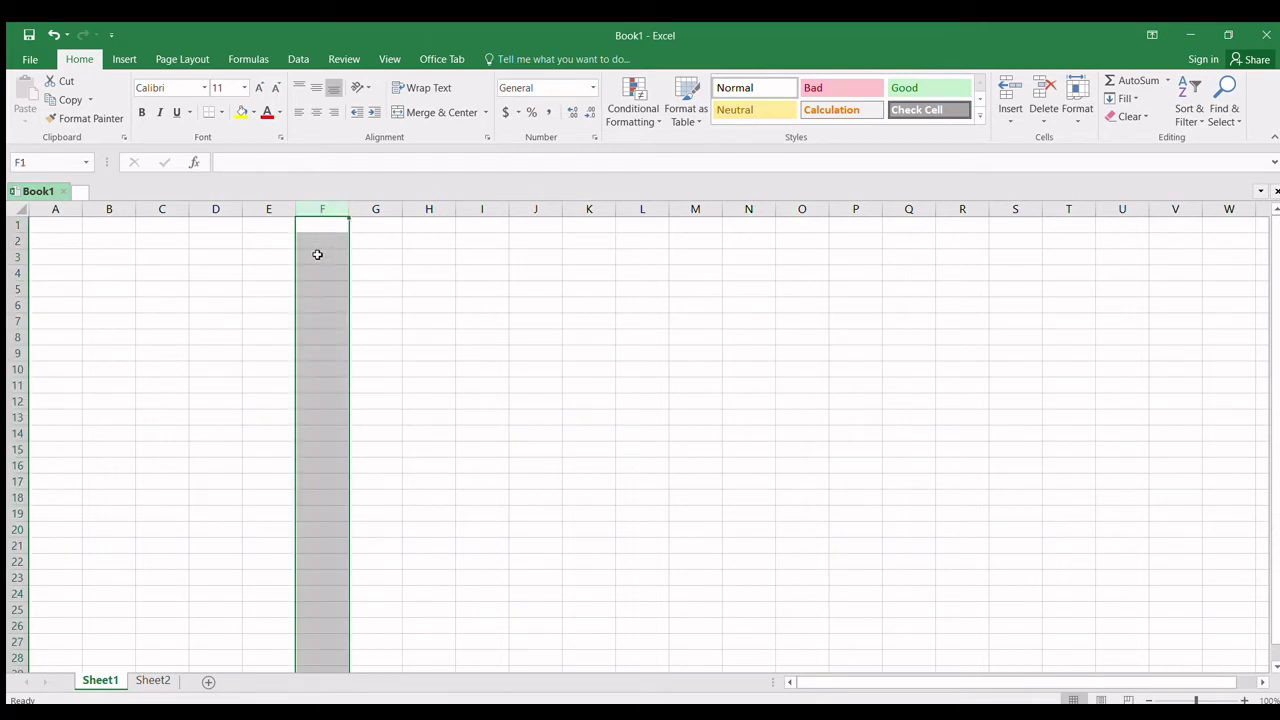
{"action": "left_click", "coordinate": [317, 256]}
{"action": "left_click", "coordinate": [27, 258]}
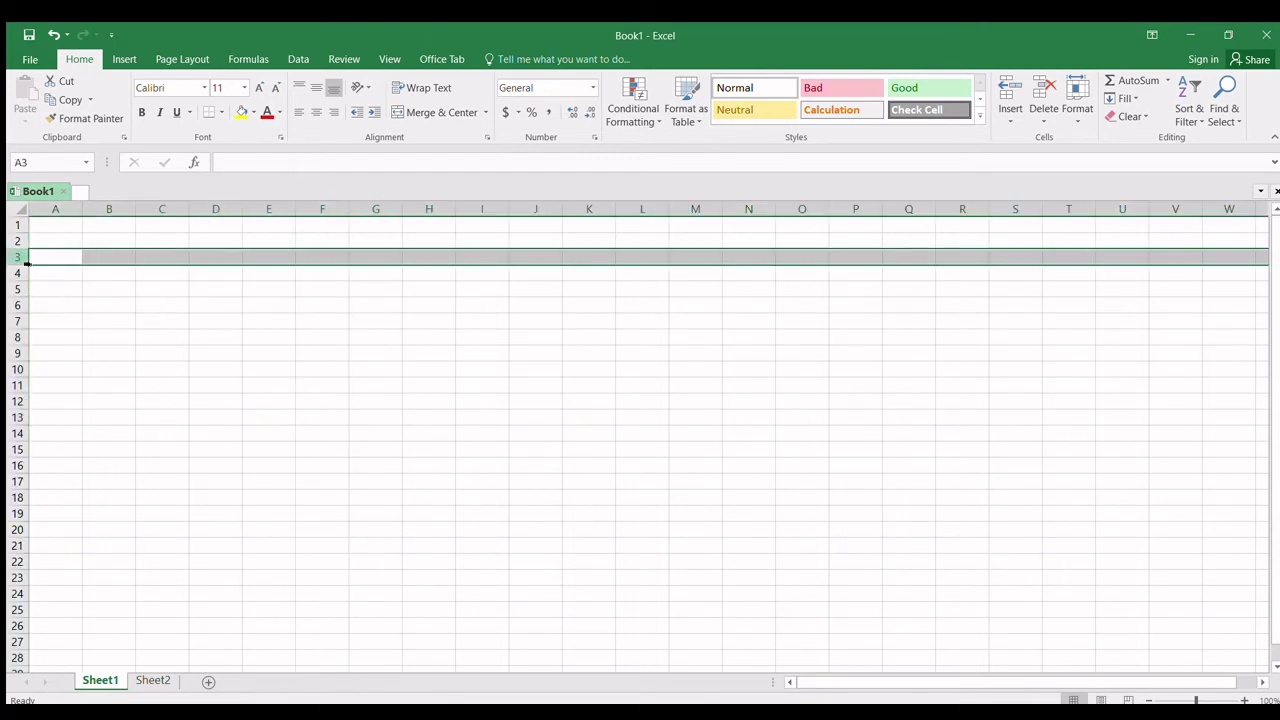
{"action": "left_click", "coordinate": [351, 292]}
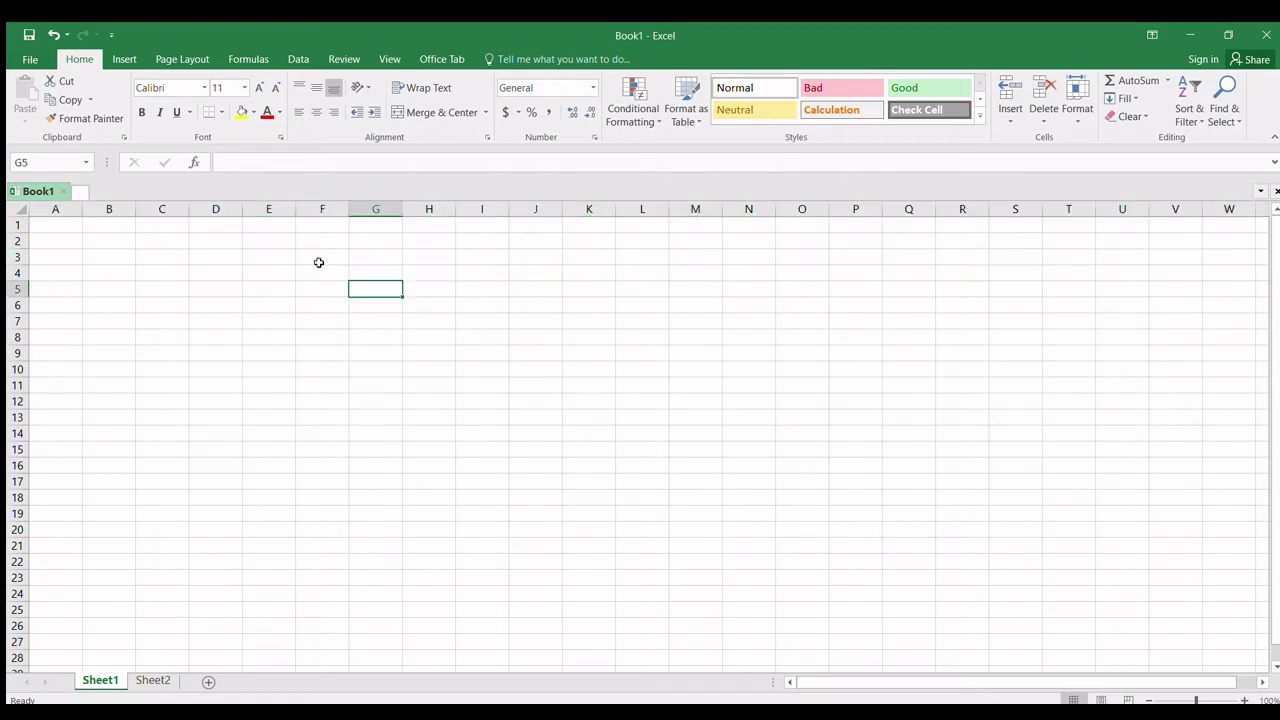
{"action": "left_click", "coordinate": [318, 262]}
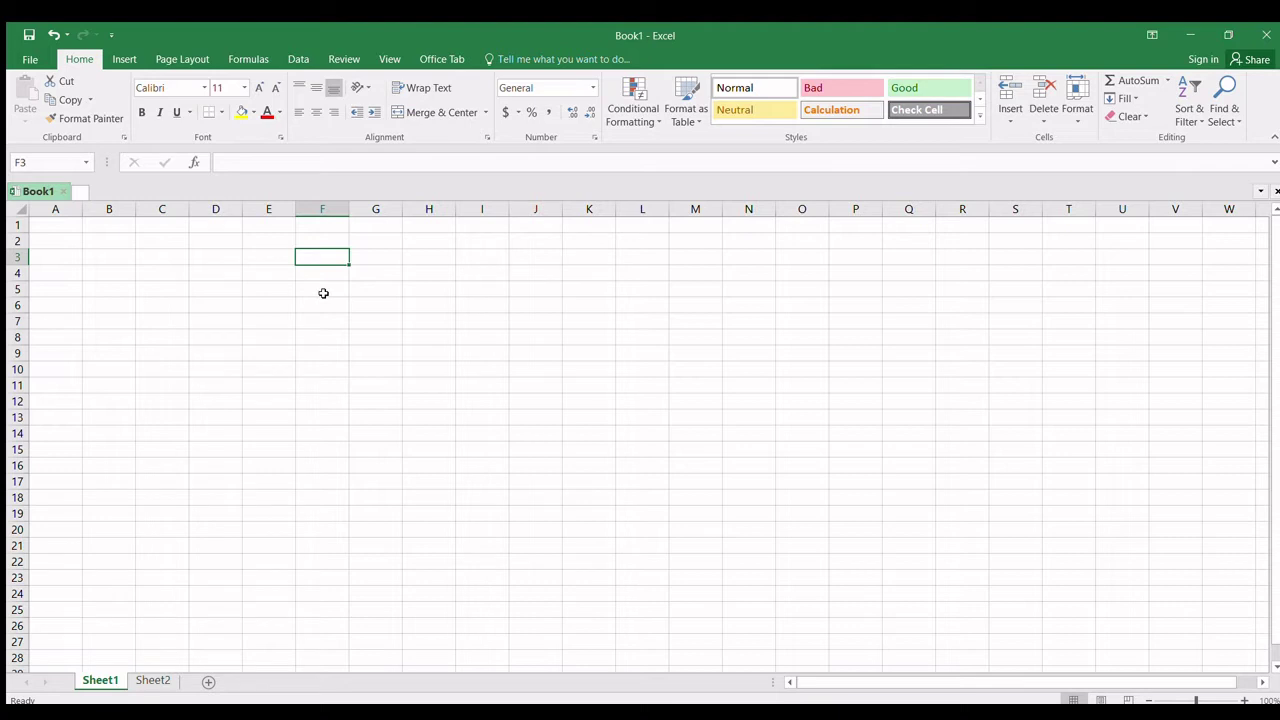
{"action": "key", "text": "Left"}
{"action": "key", "text": "Left"}
{"action": "key", "text": "Left"}
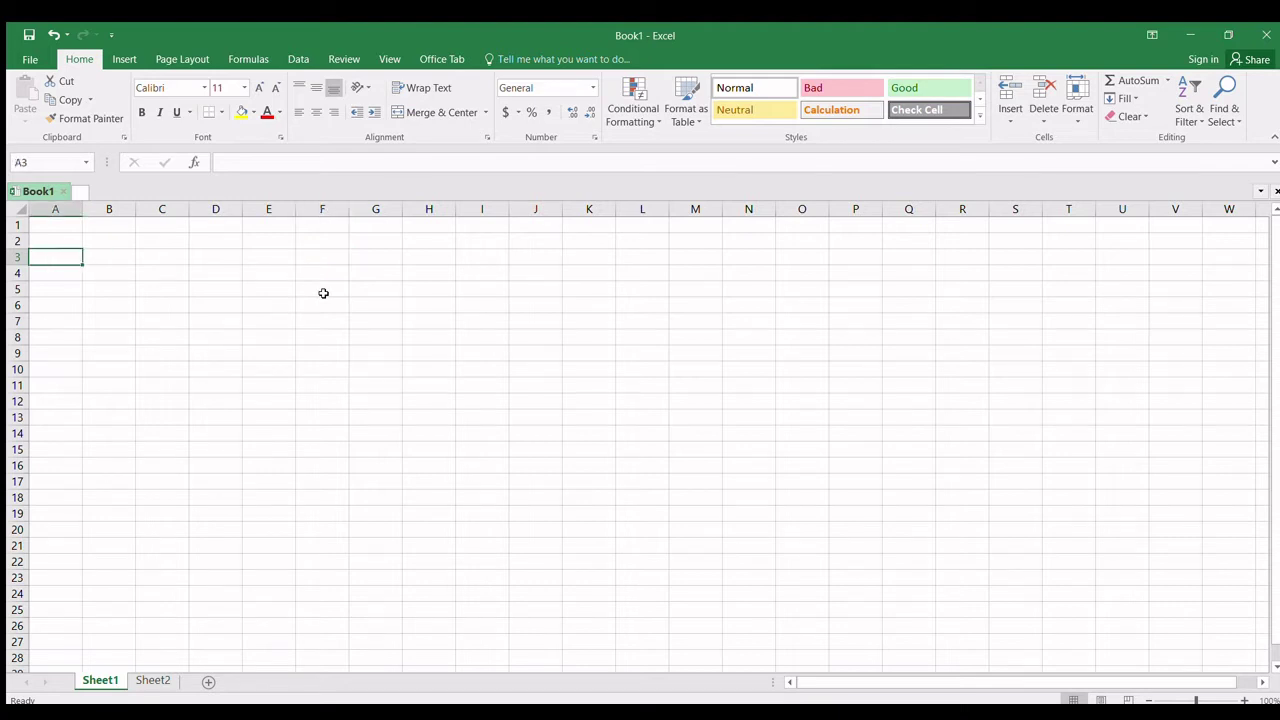
{"action": "left_click", "coordinate": [67, 232]}
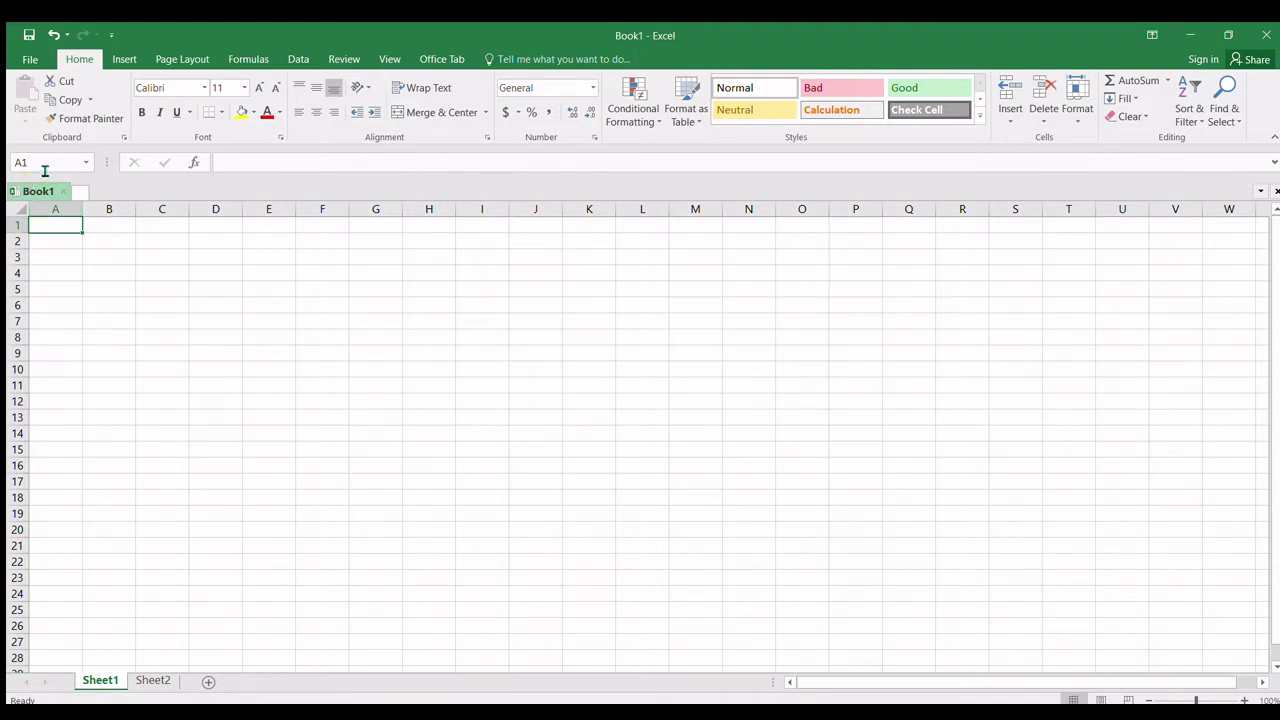
{"action": "left_click", "coordinate": [45, 165]}
{"action": "left_click", "coordinate": [537, 371]}
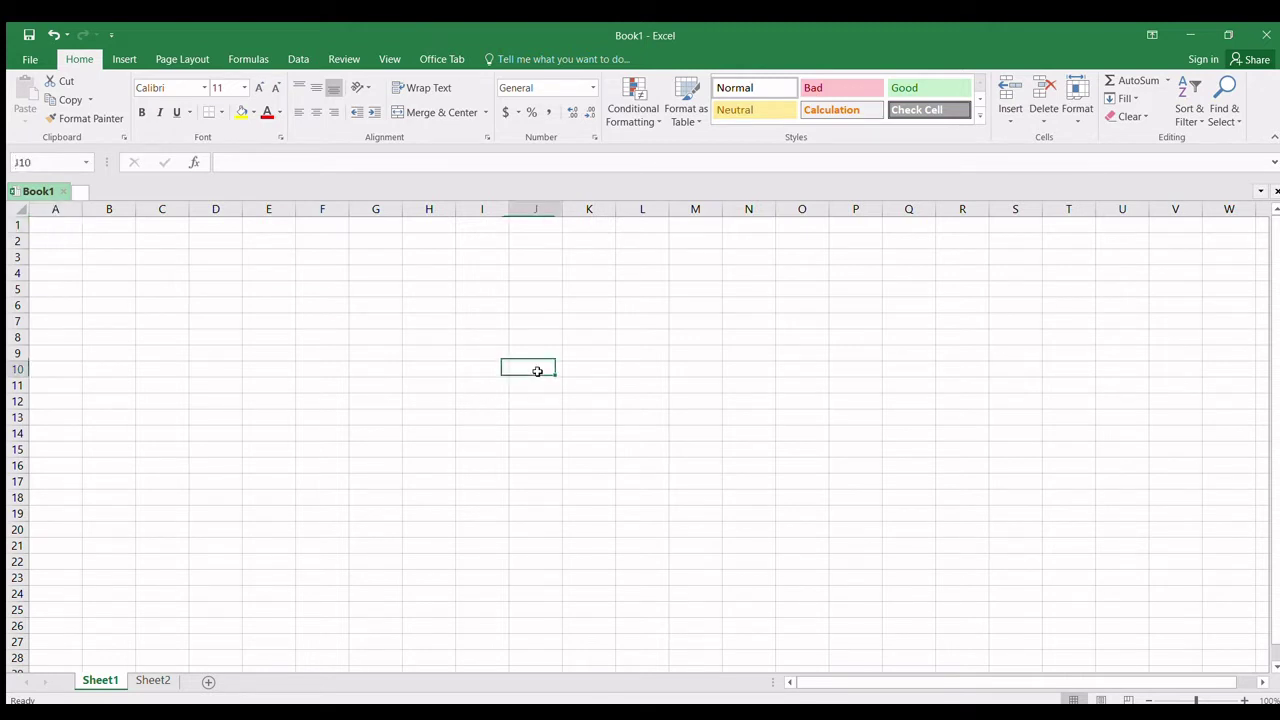
{"action": "left_click", "coordinate": [216, 271]}
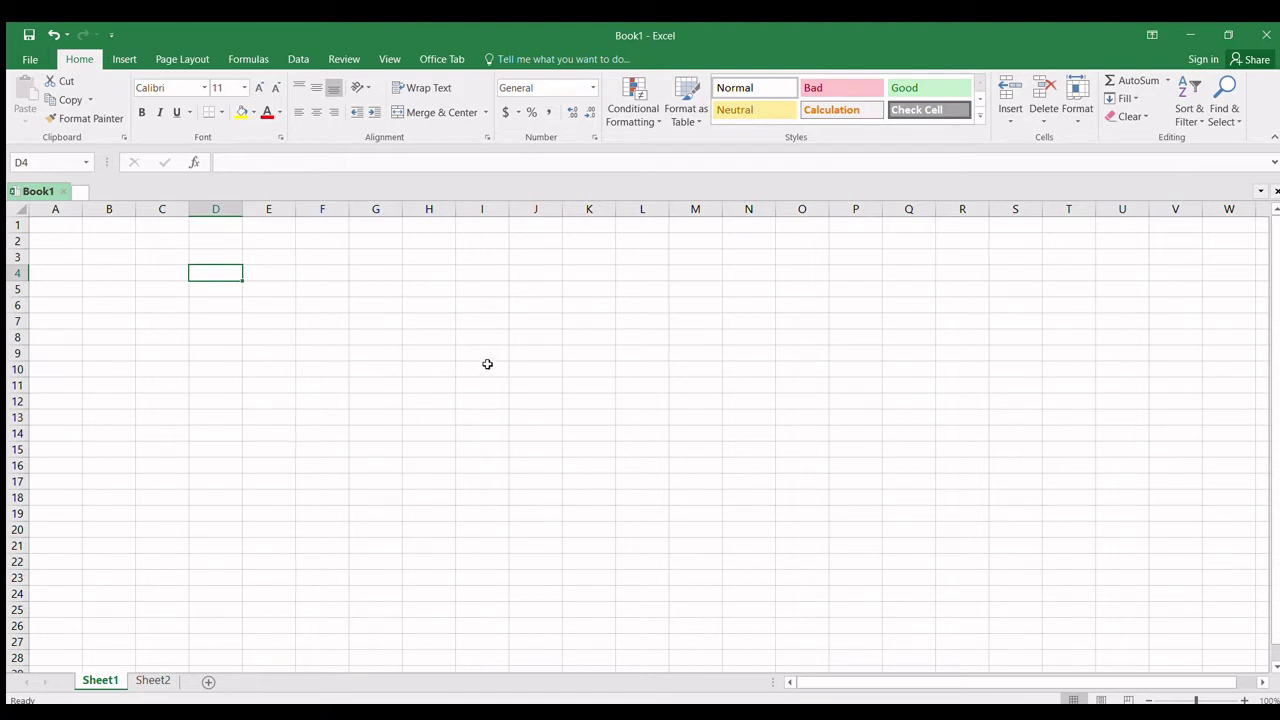
{"action": "left_click", "coordinate": [499, 372]}
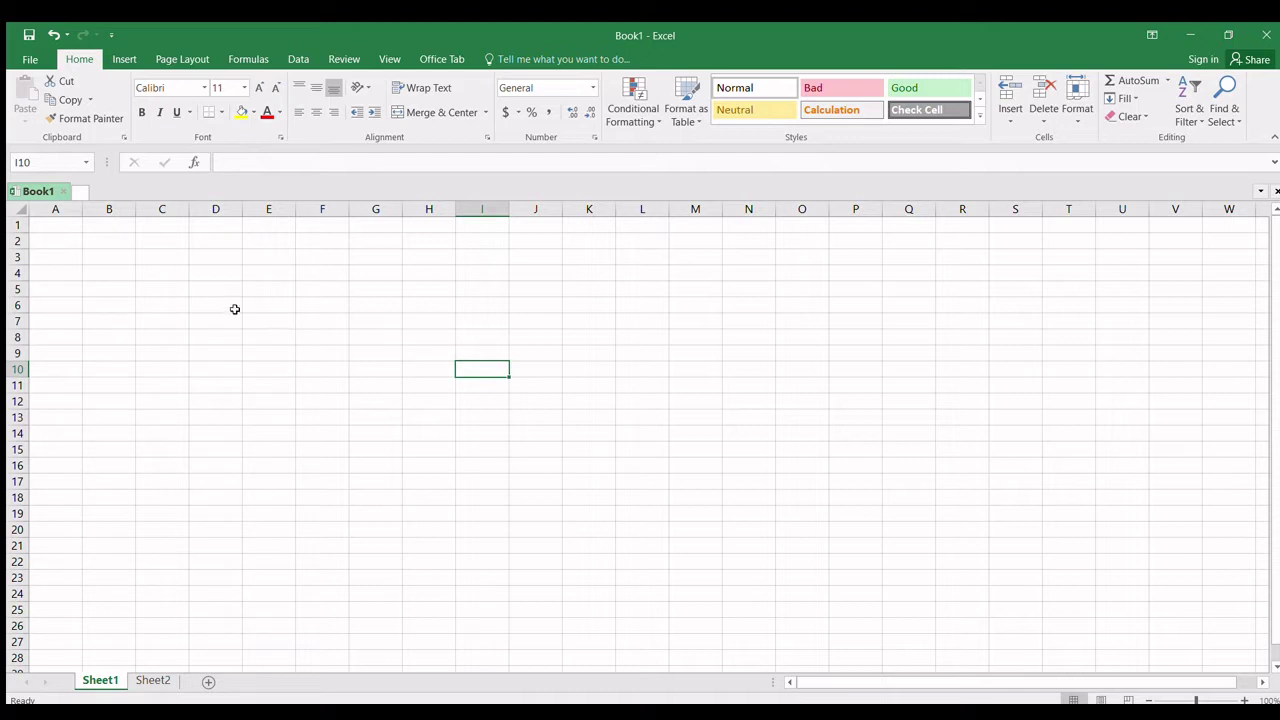
{"action": "left_click", "coordinate": [199, 285]}
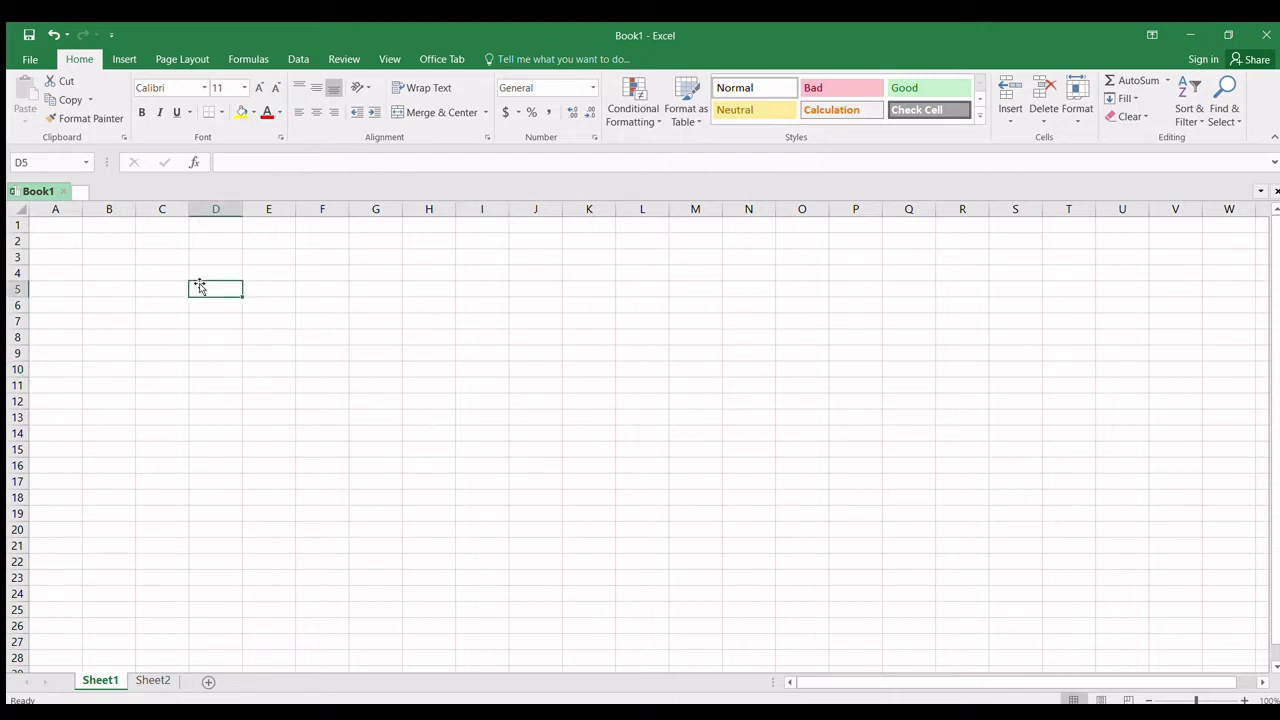
{"action": "key", "text": "Up"}
{"action": "key", "text": "Up"}
{"action": "key", "text": "Up"}
{"action": "key", "text": "Up"}
{"action": "key", "text": "Left"}
{"action": "key", "text": "Left"}
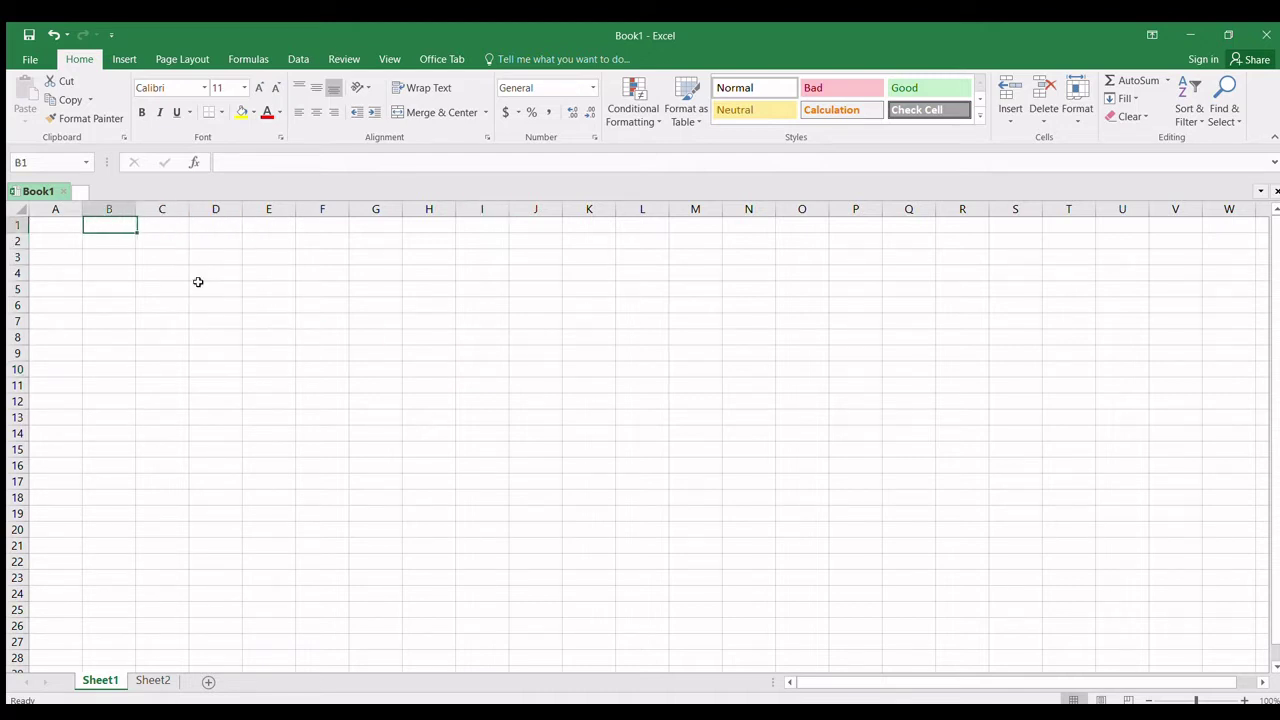
{"action": "key", "text": "Left"}
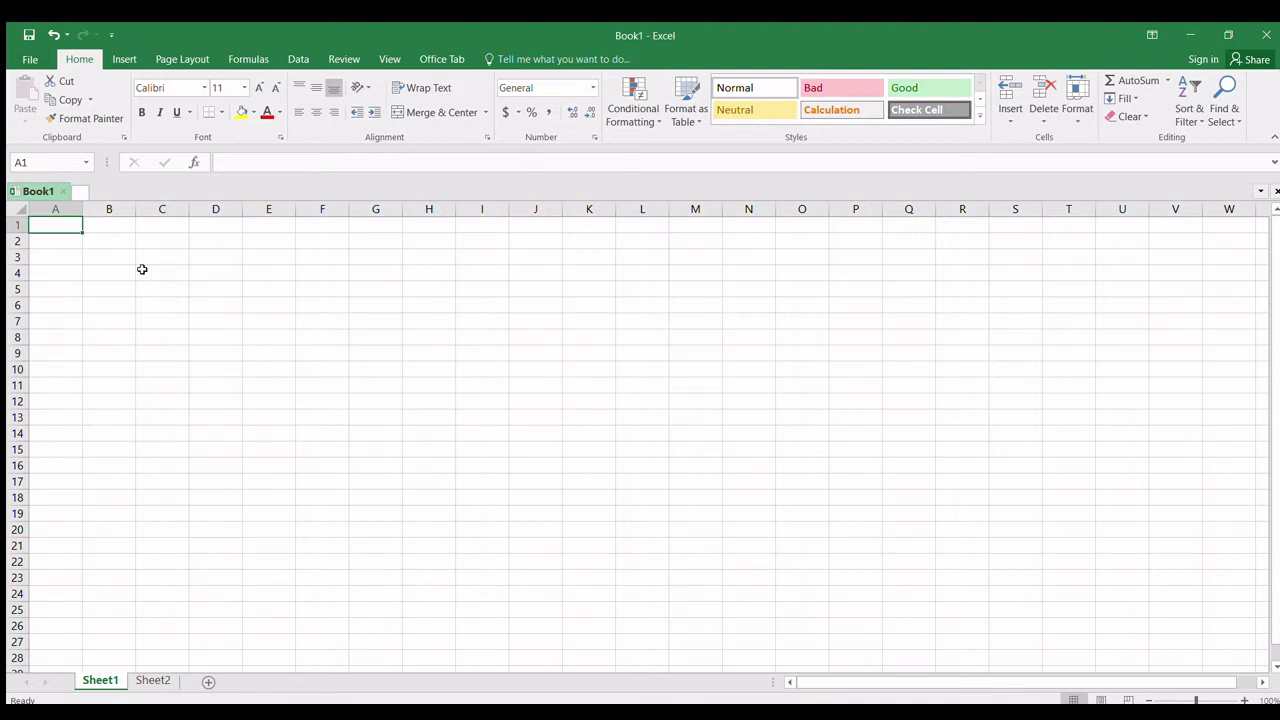
Step: Enter the title FAMILY BUDGET in cell A1
{"action": "type", "text": "F"}
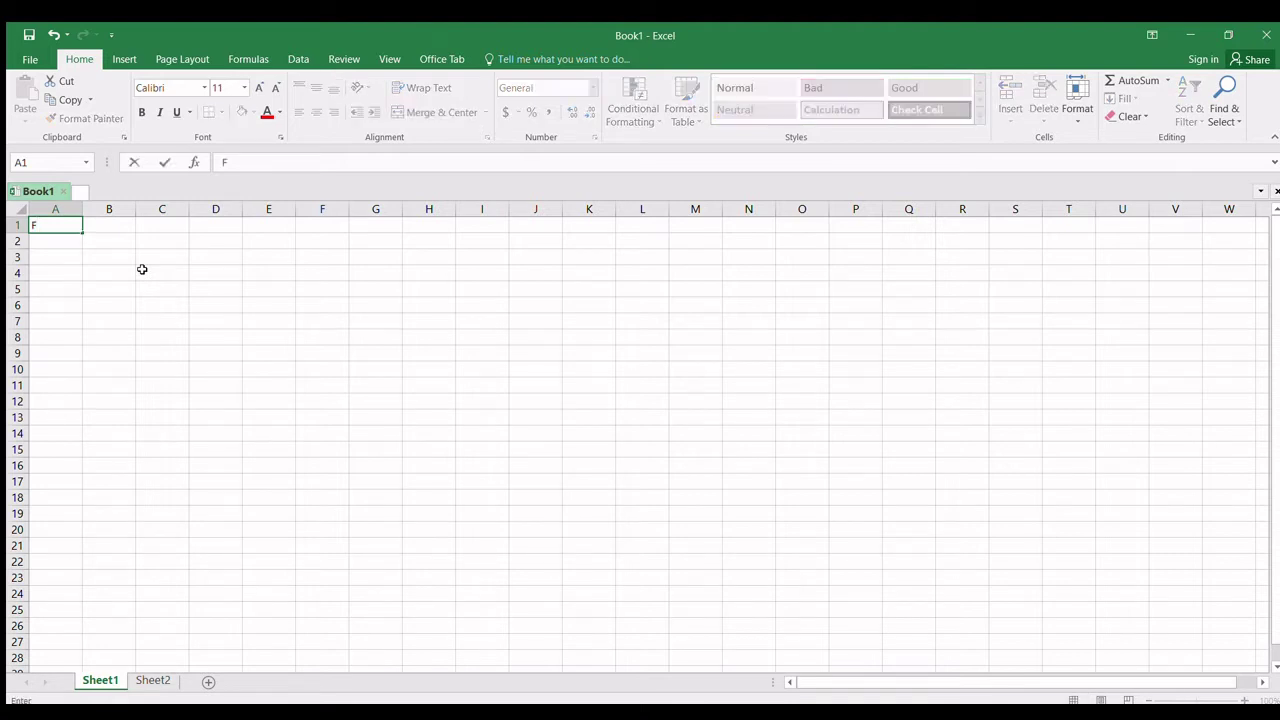
{"action": "key", "text": "BackSpace"}
{"action": "type", "text": "FA"}
{"action": "type", "text": "MILY BUD"}
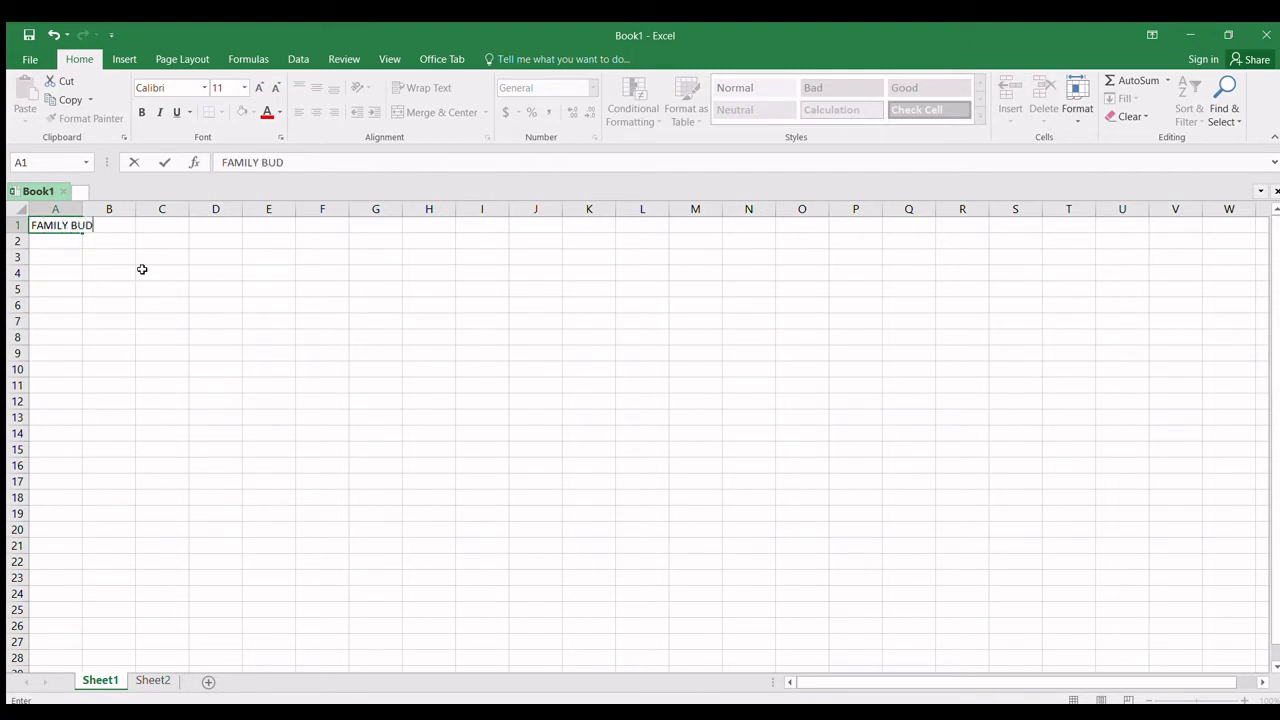
{"action": "type", "text": "GET"}
{"action": "key", "text": "Return"}
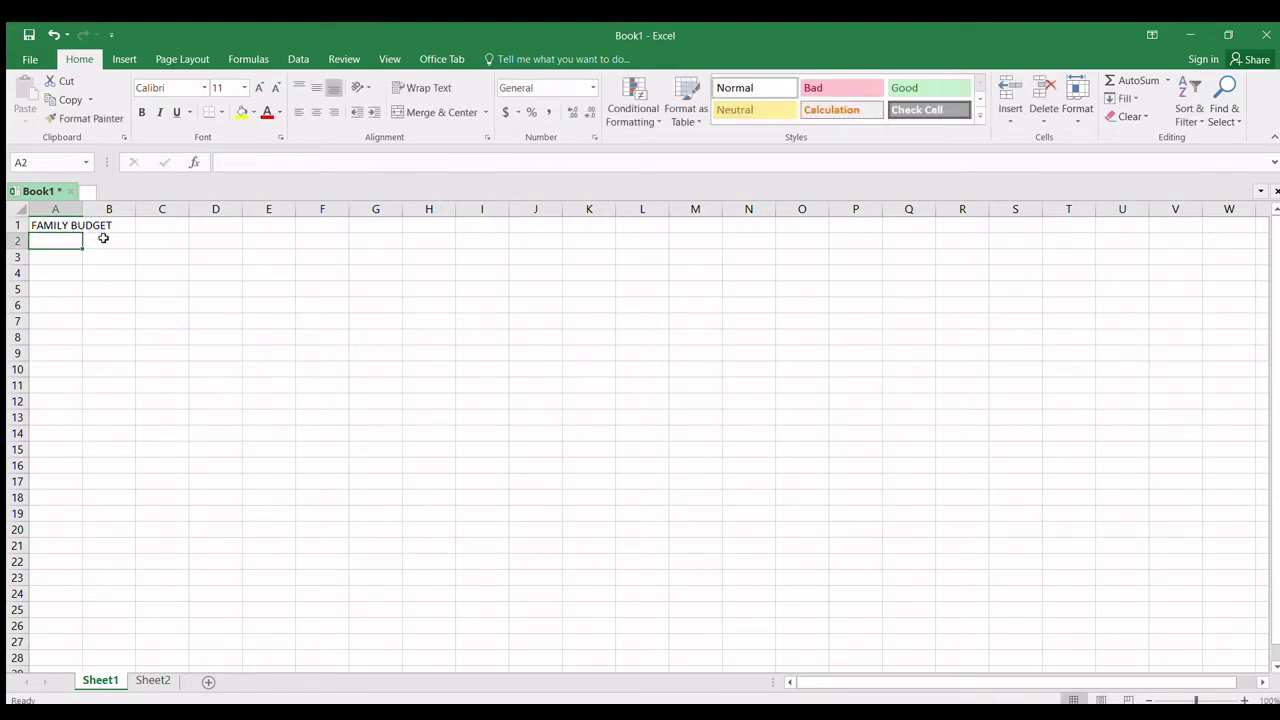
Step: Select the whole worksheet and column A, ending with column A selected
{"action": "left_click", "coordinate": [68, 212]}
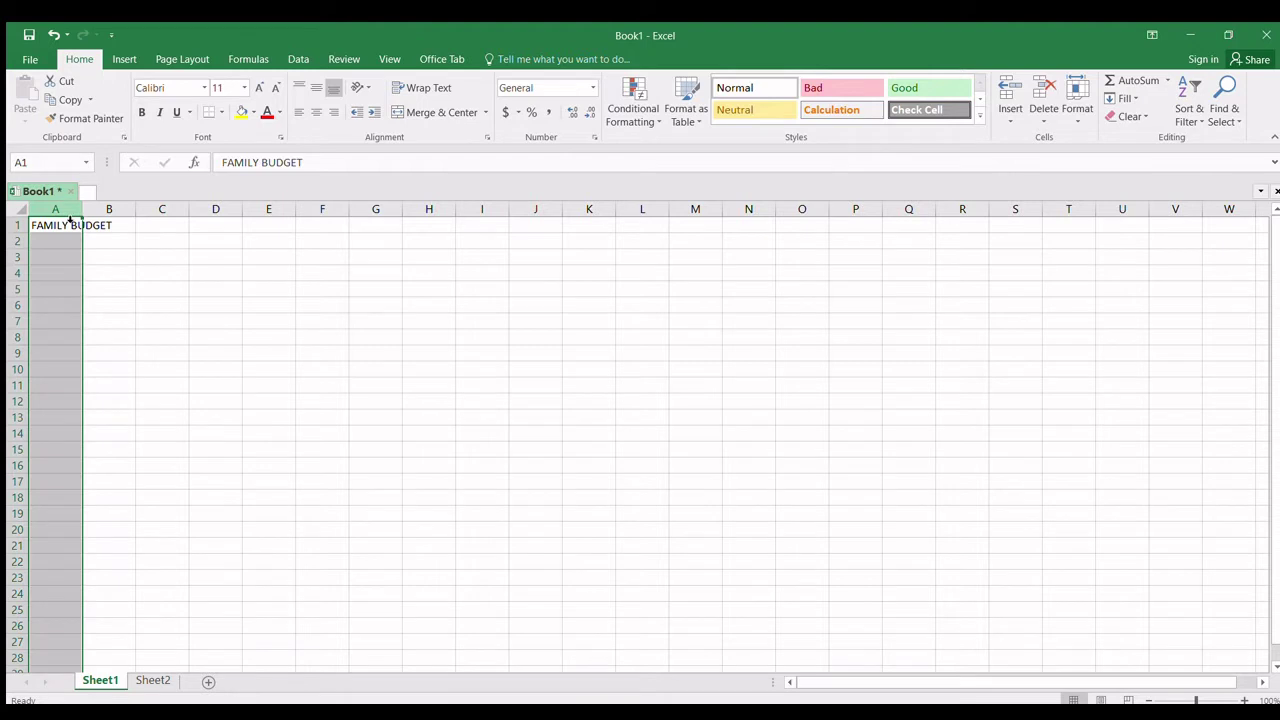
{"action": "left_click", "coordinate": [19, 211]}
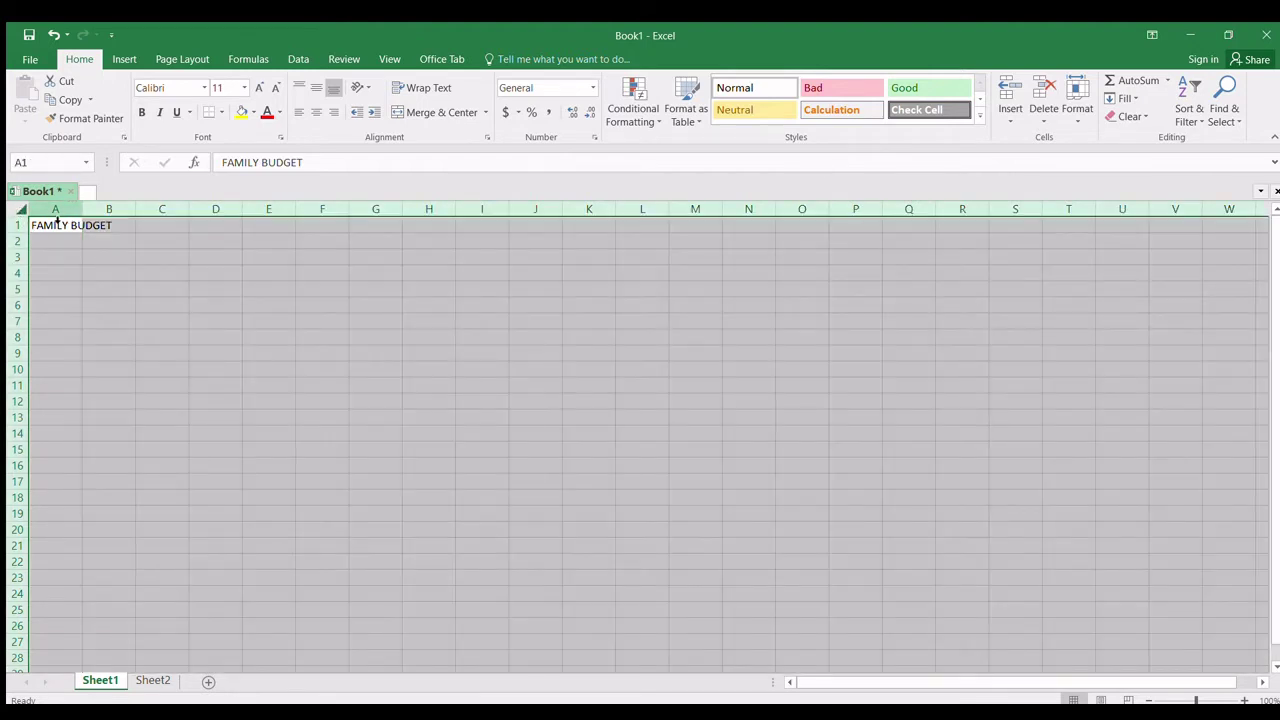
{"action": "left_click", "coordinate": [56, 215]}
{"action": "left_click", "coordinate": [20, 211]}
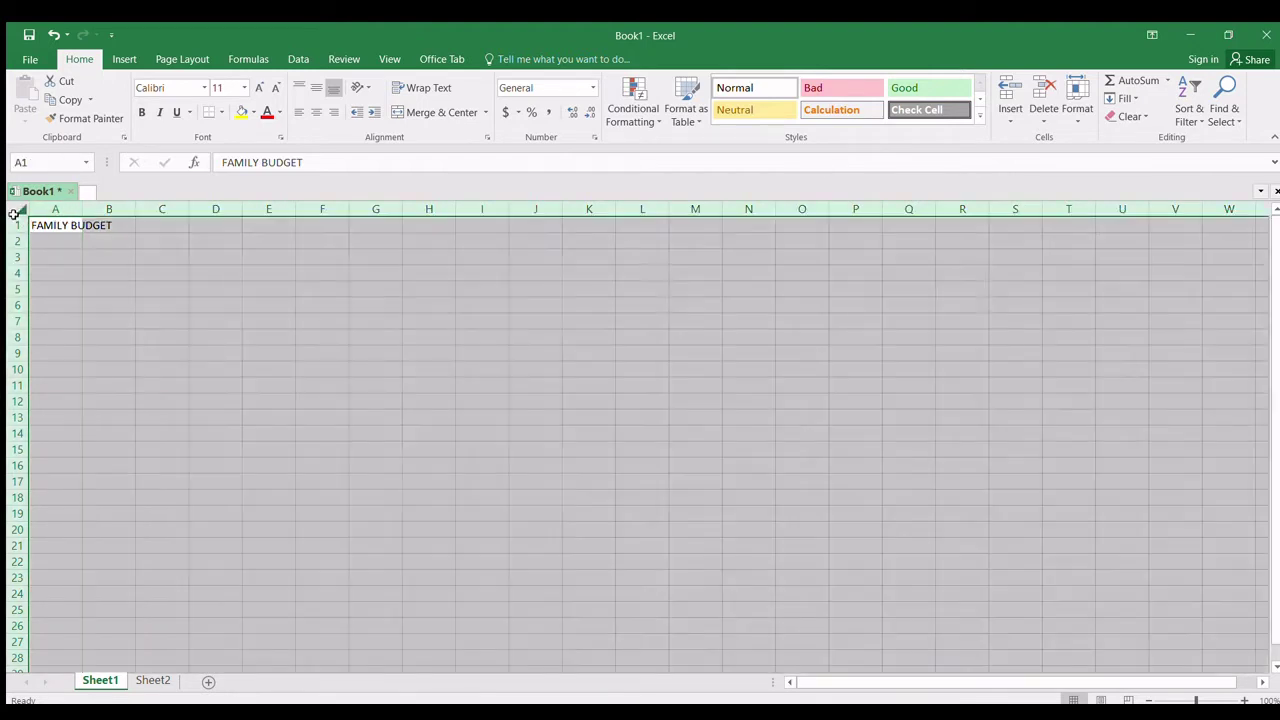
{"action": "left_click", "coordinate": [55, 214]}
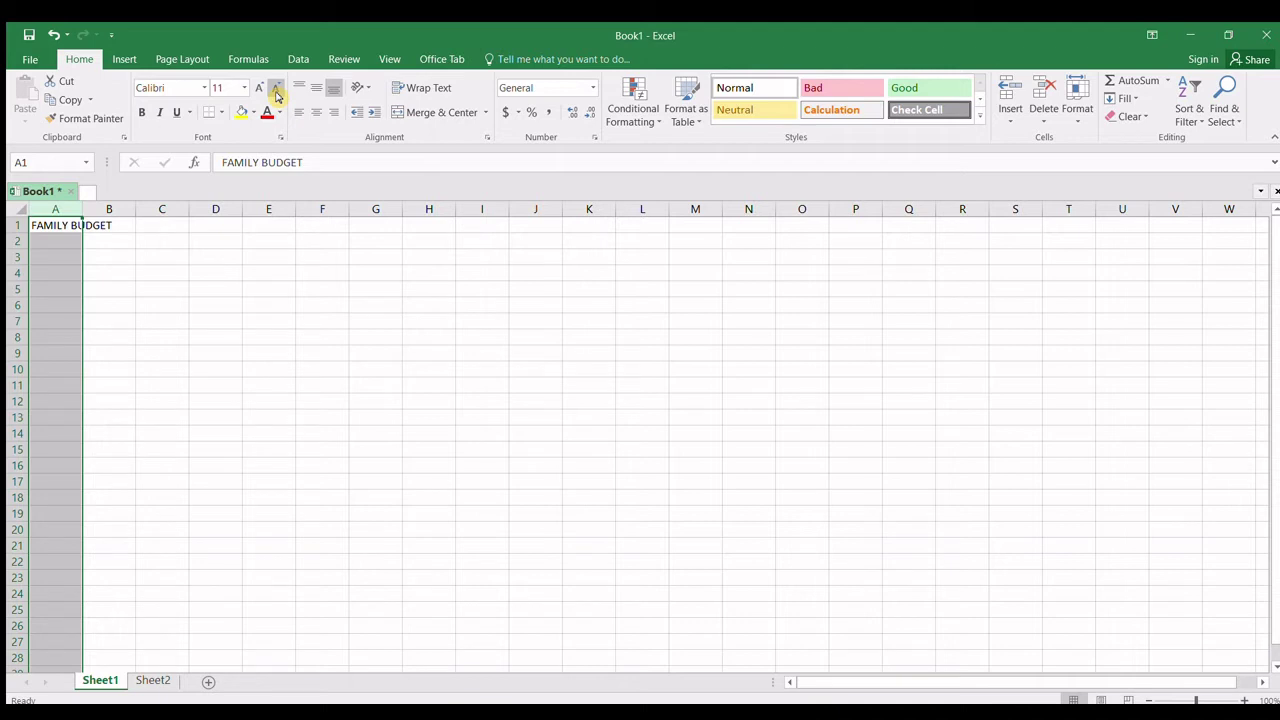
Step: Select the title cell A1 and zoom in on the worksheet
{"action": "left_click", "coordinate": [207, 90]}
{"action": "left_click", "coordinate": [48, 223]}
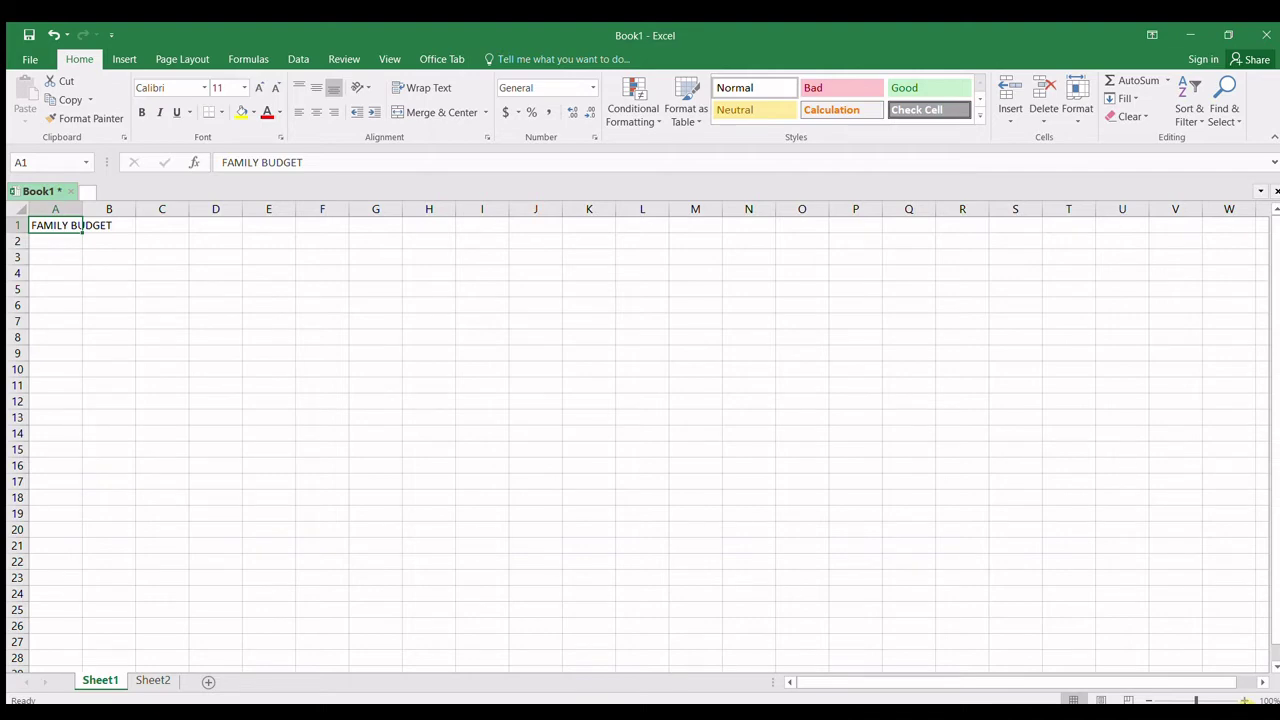
{"action": "left_click_drag", "start_coordinate": [1196, 700], "coordinate": [1204, 700]}
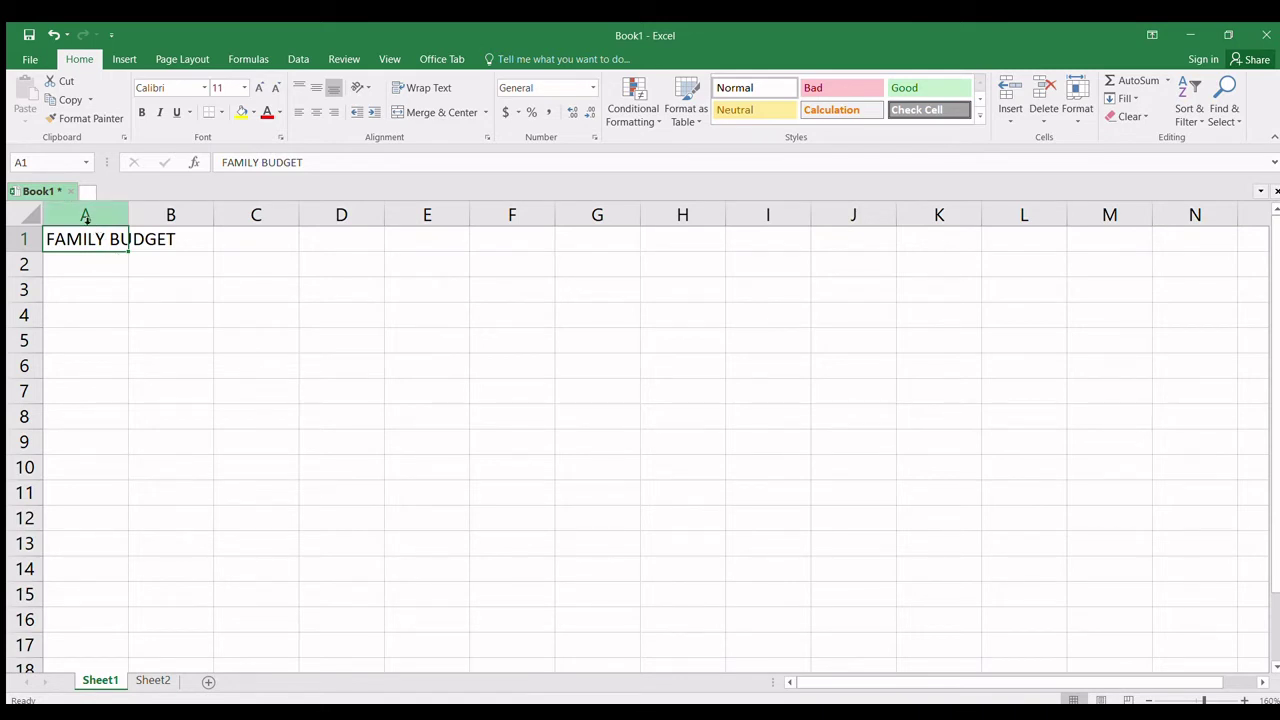
{"action": "left_click", "coordinate": [86, 216]}
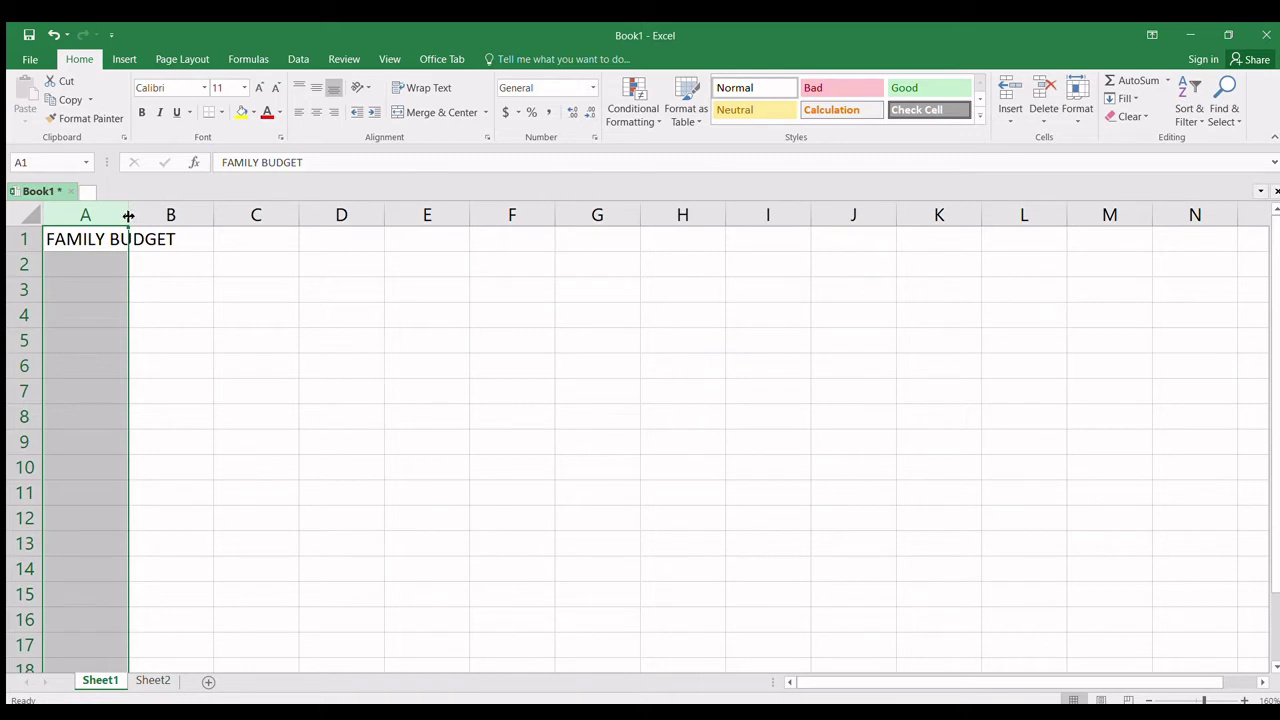
{"action": "left_click", "coordinate": [97, 237]}
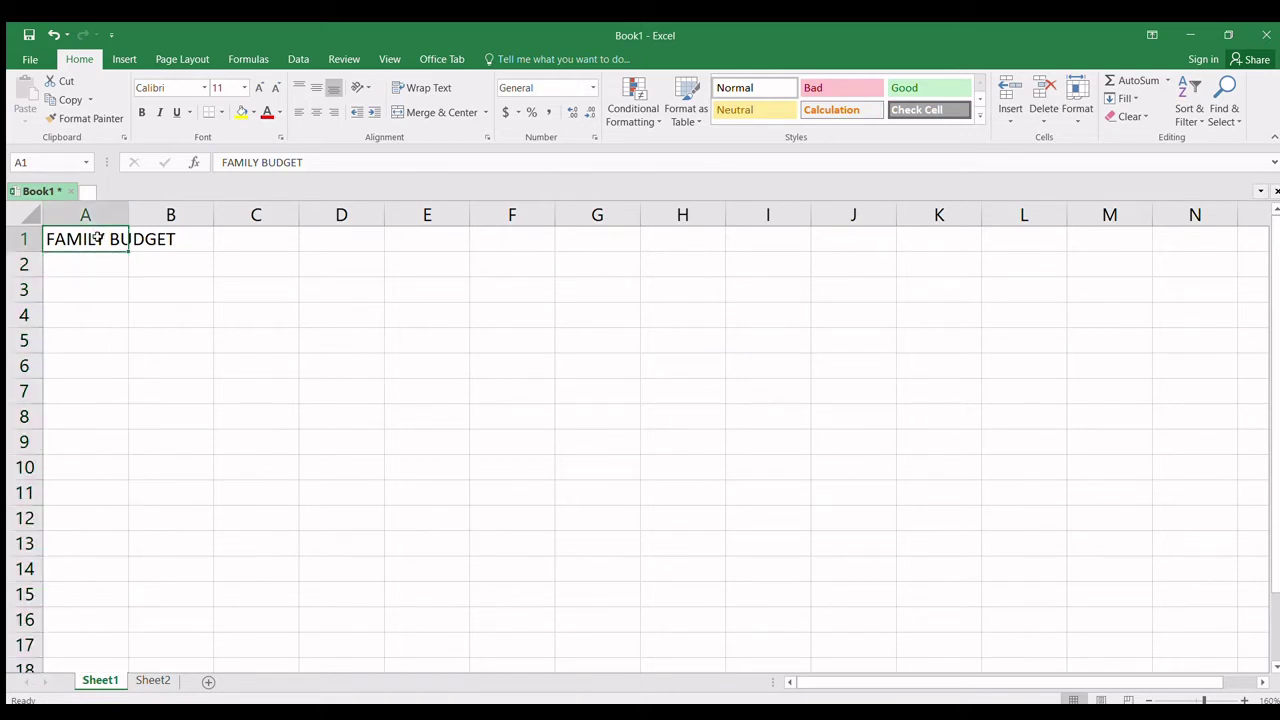
{"action": "left_click", "coordinate": [95, 217]}
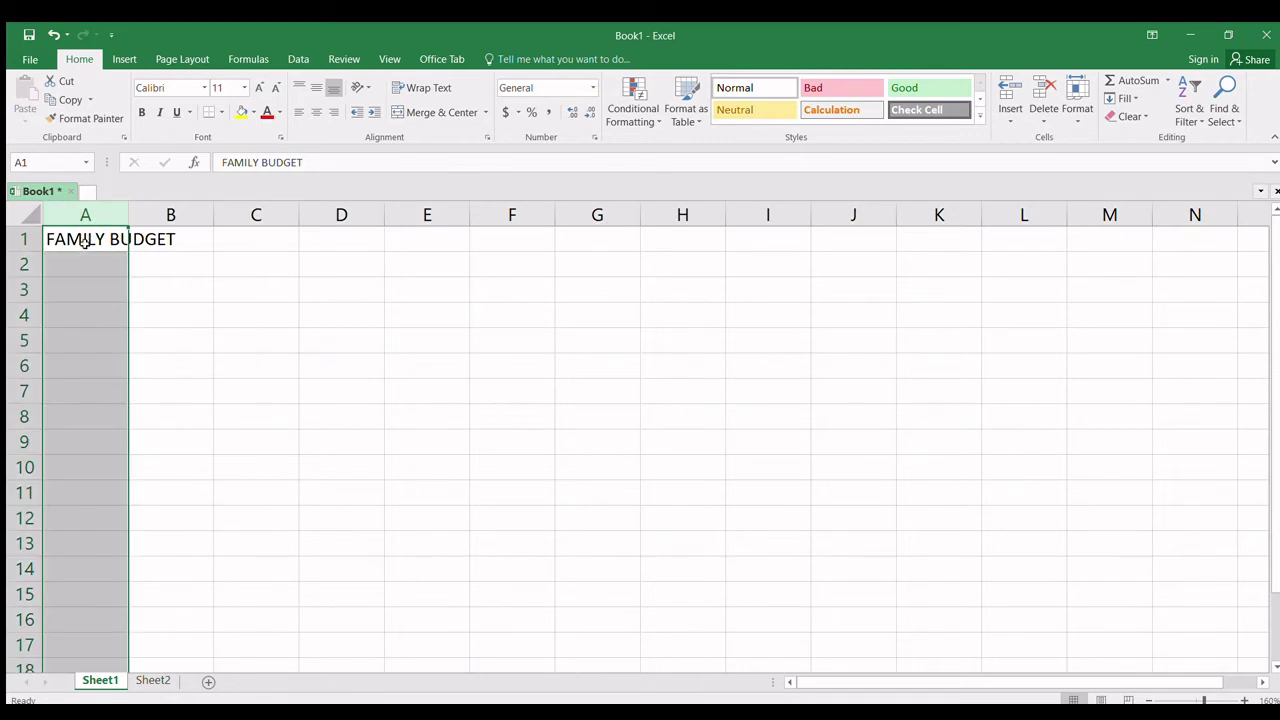
{"action": "left_click", "coordinate": [85, 241]}
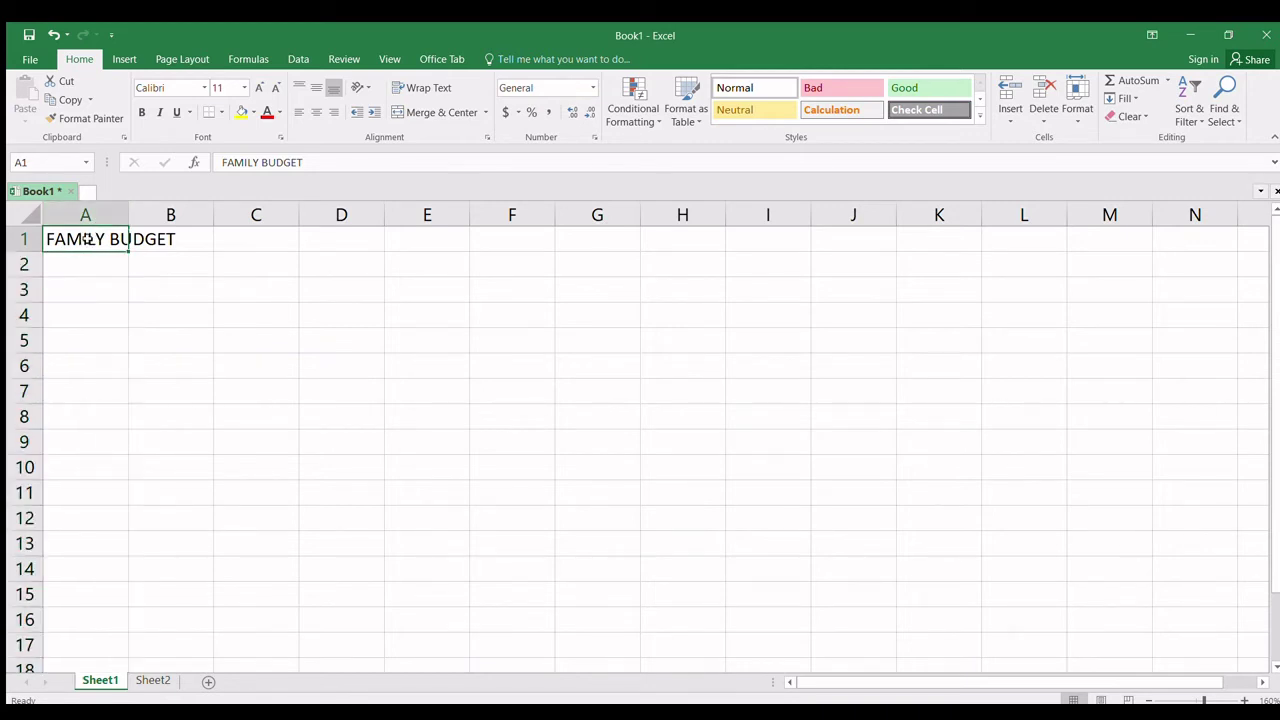
{"action": "left_click", "coordinate": [95, 217]}
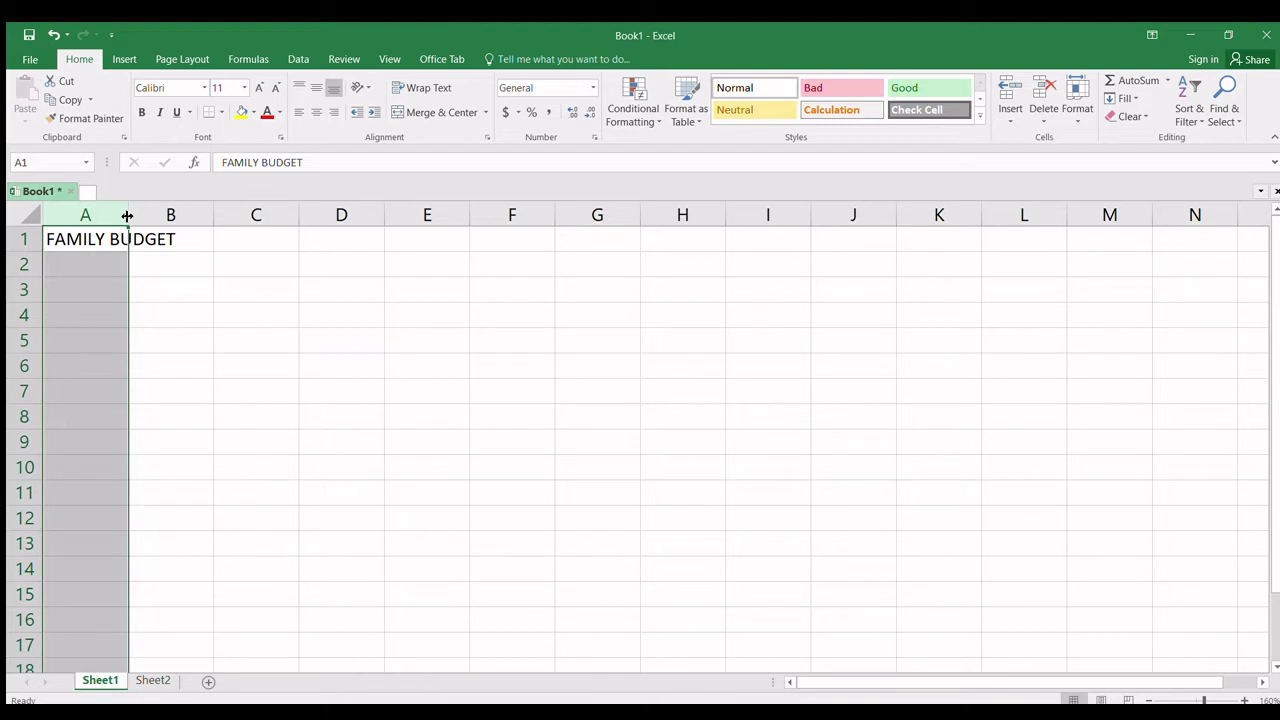
Step: Widen column A so the FAMILY BUDGET title in A1 fits completely
{"action": "mouse_move", "coordinate": [127, 216]}
{"action": "left_mouse_down"}
{"action": "mouse_move", "coordinate": [224, 226]}
{"action": "mouse_move", "coordinate": [172, 226]}
{"action": "mouse_move", "coordinate": [185, 226]}
{"action": "left_mouse_up"}
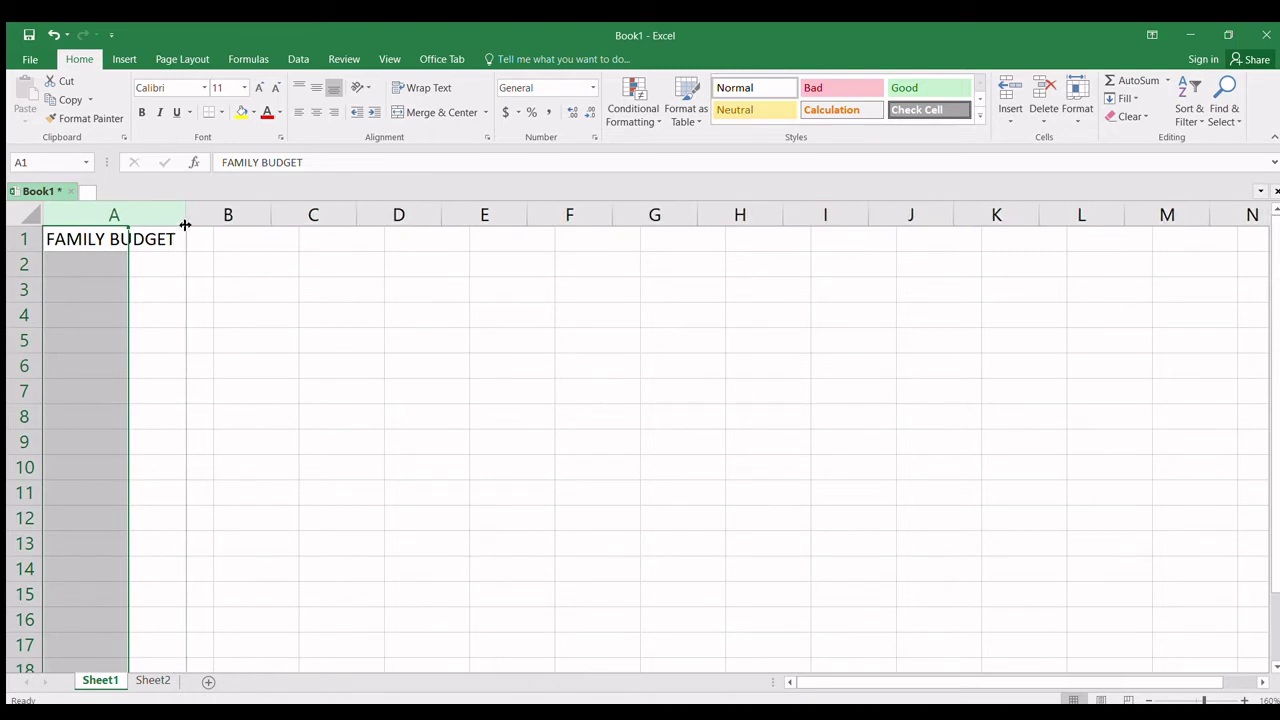
{"action": "left_click_drag", "start_coordinate": [185, 226], "coordinate": [185, 225]}
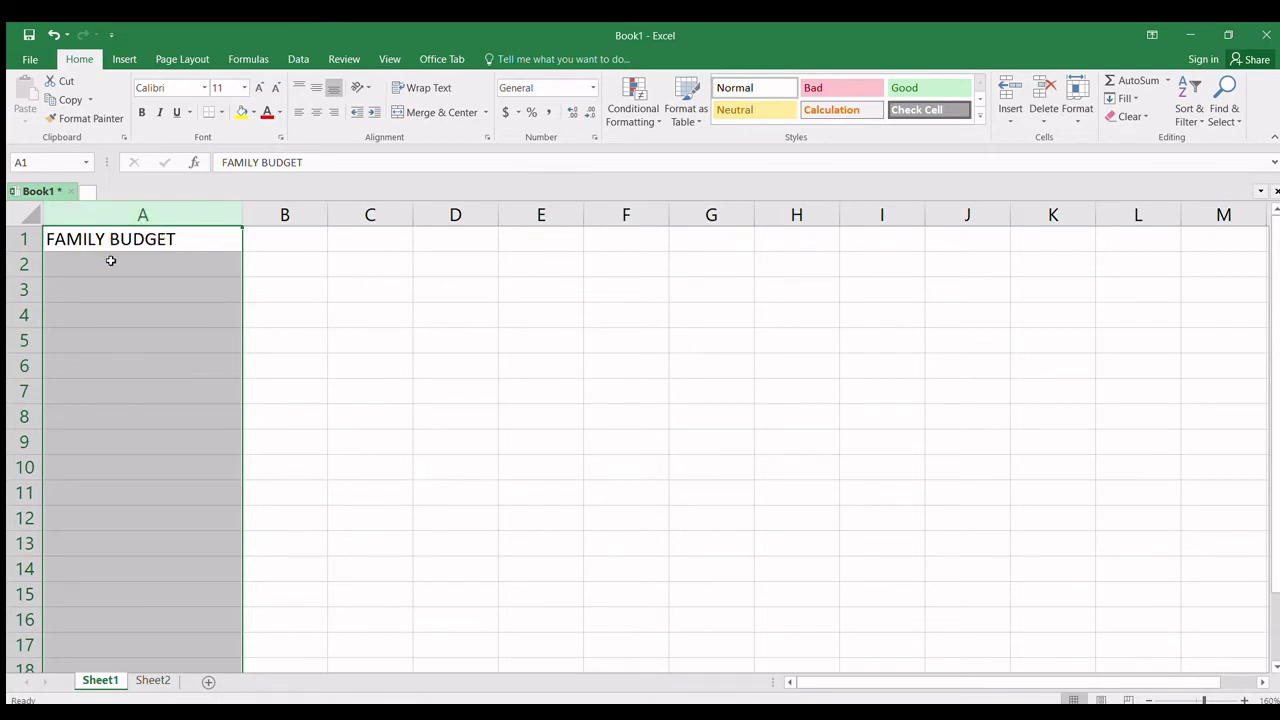
Step: Enter the label Take Home Pay in cell A3, then move to B3
{"action": "left_click", "coordinate": [111, 262]}
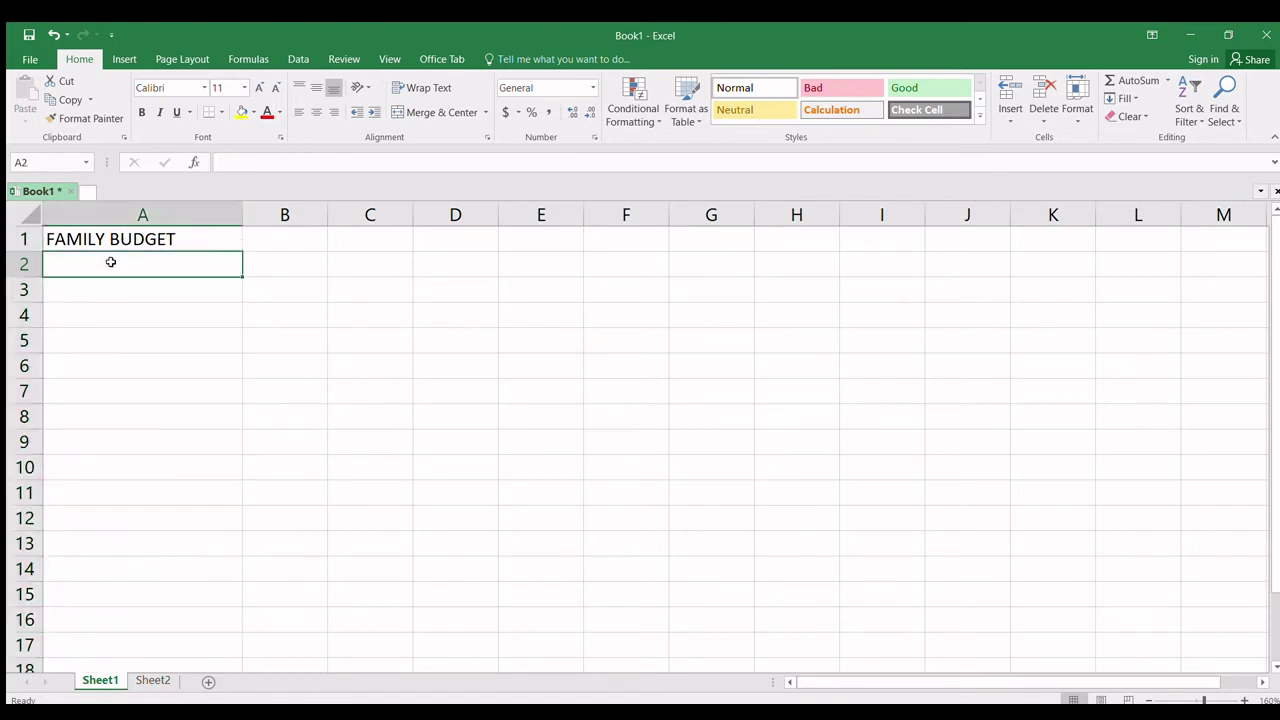
{"action": "key", "text": "Return"}
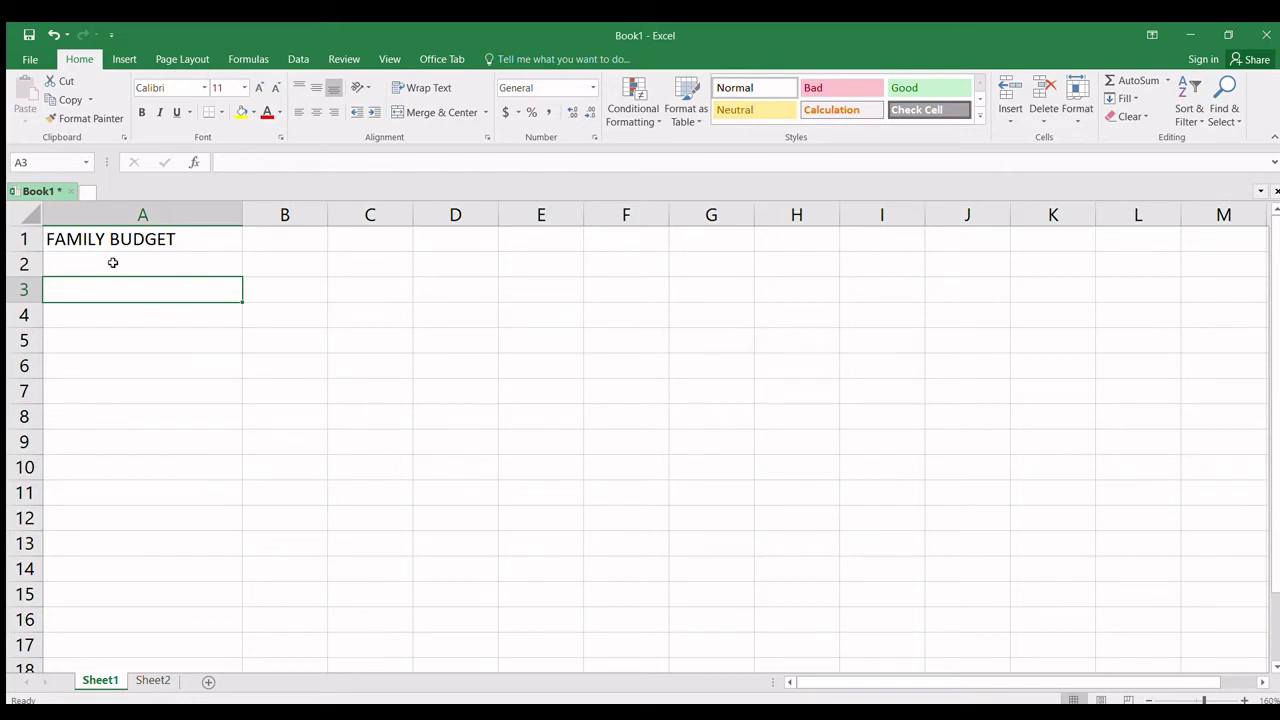
{"action": "type", "text": "Take "}
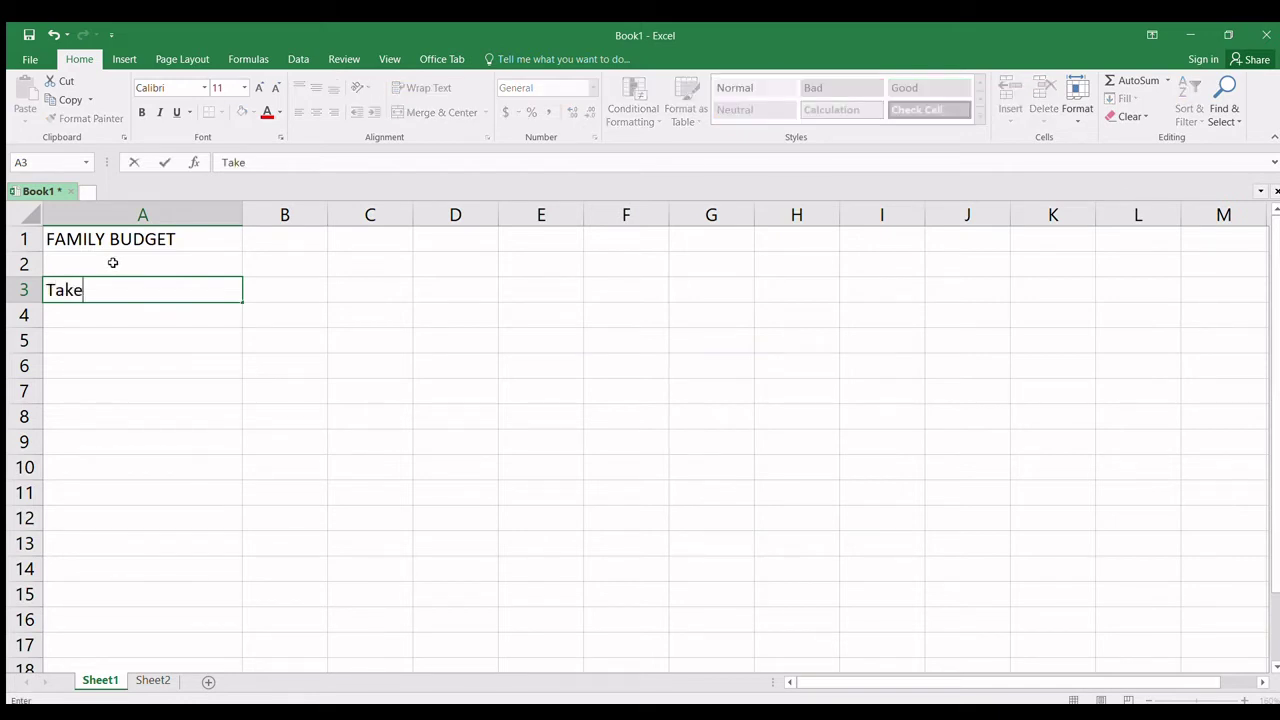
{"action": "type", "text": "Home Pay"}
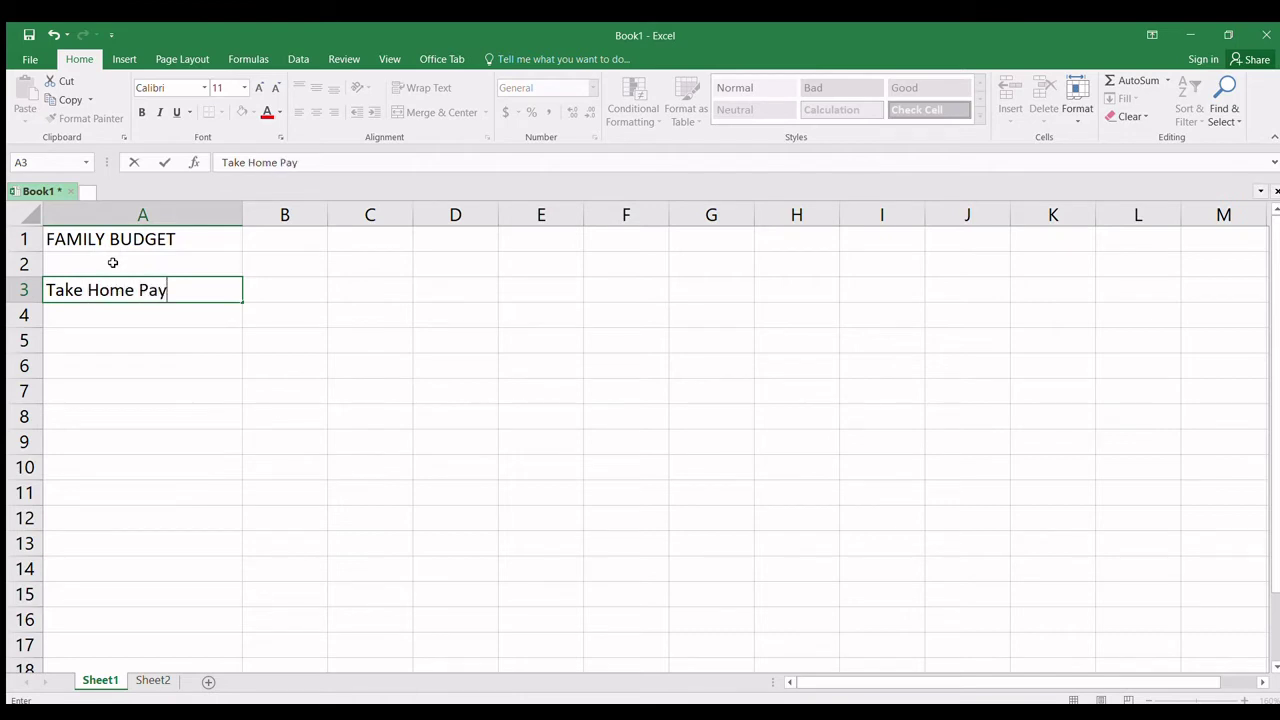
{"action": "key", "text": "Return"}
{"action": "key", "text": "Up"}
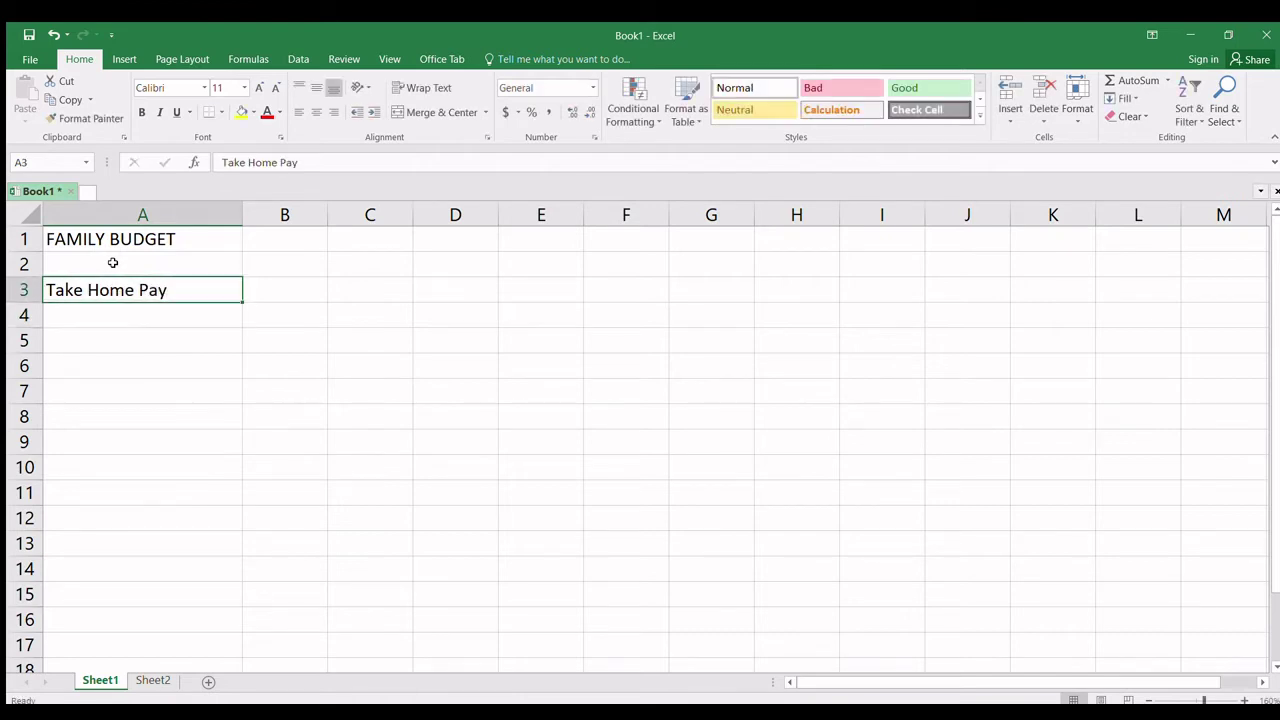
{"action": "key", "text": "Right"}
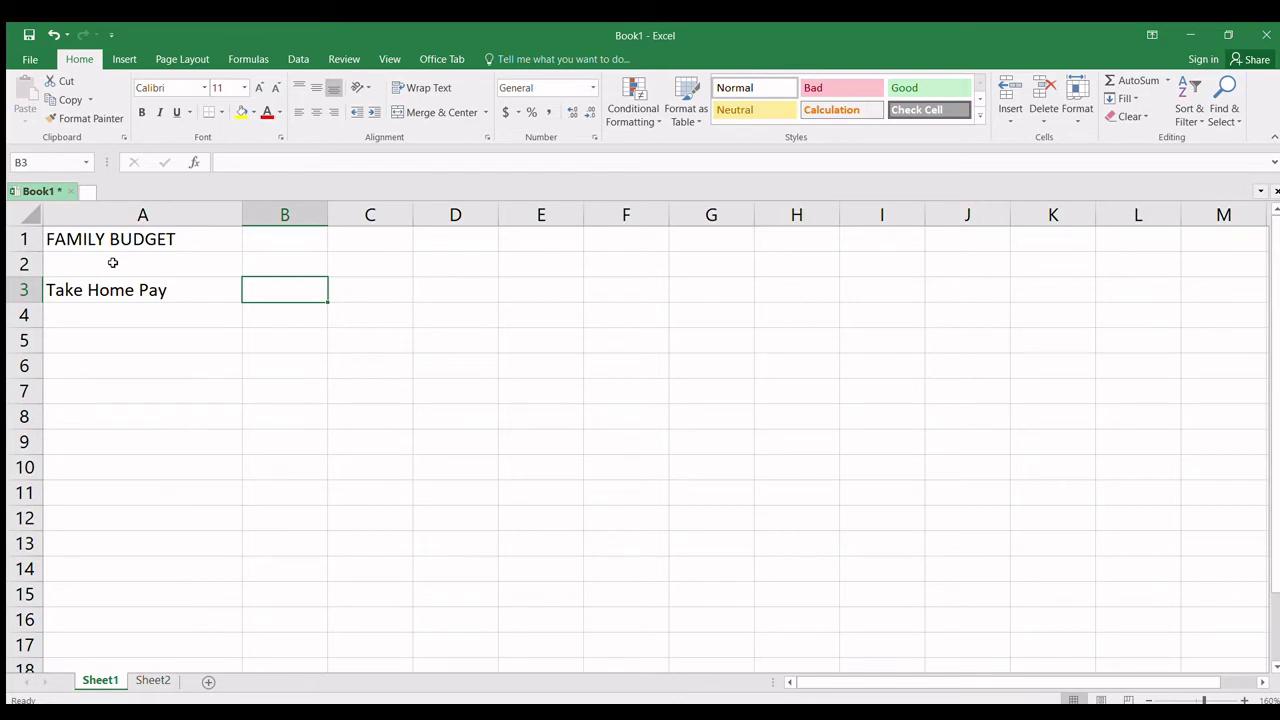
Step: Enter 20000 as the Take Home Pay amount in B3
{"action": "type", "text": "20000"}
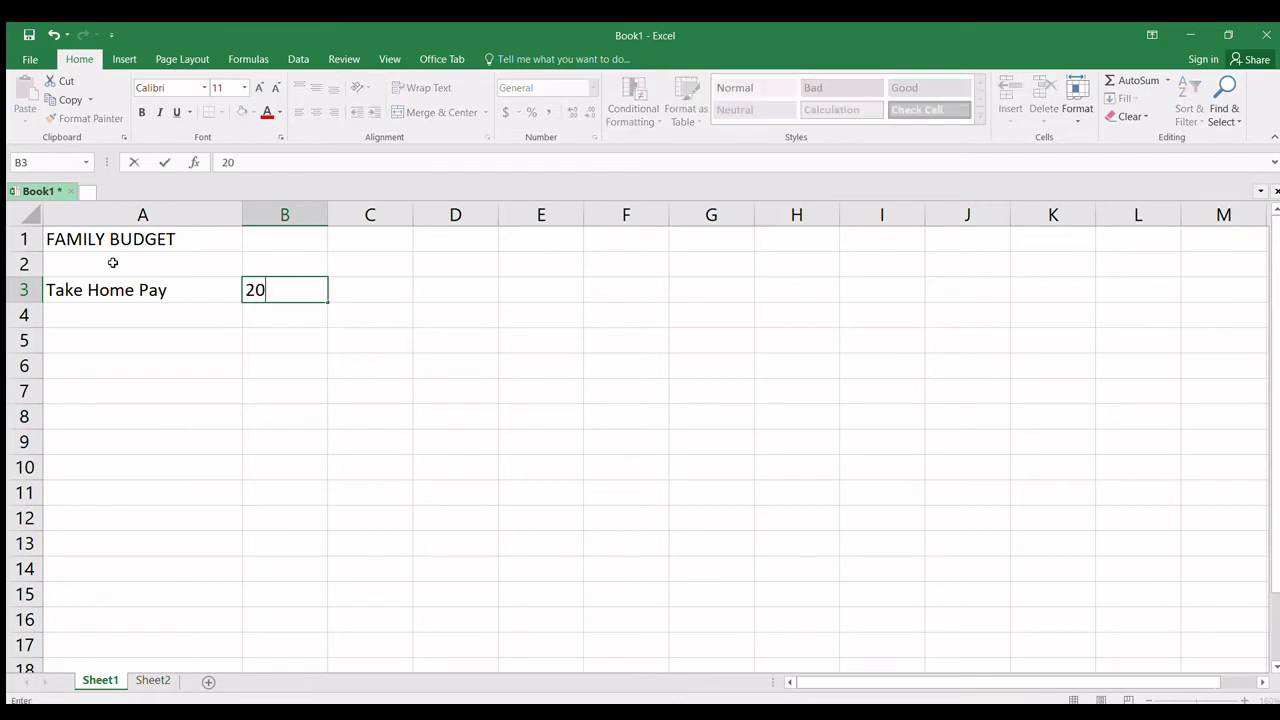
{"action": "key", "text": "Return"}
{"action": "key", "text": "Up"}
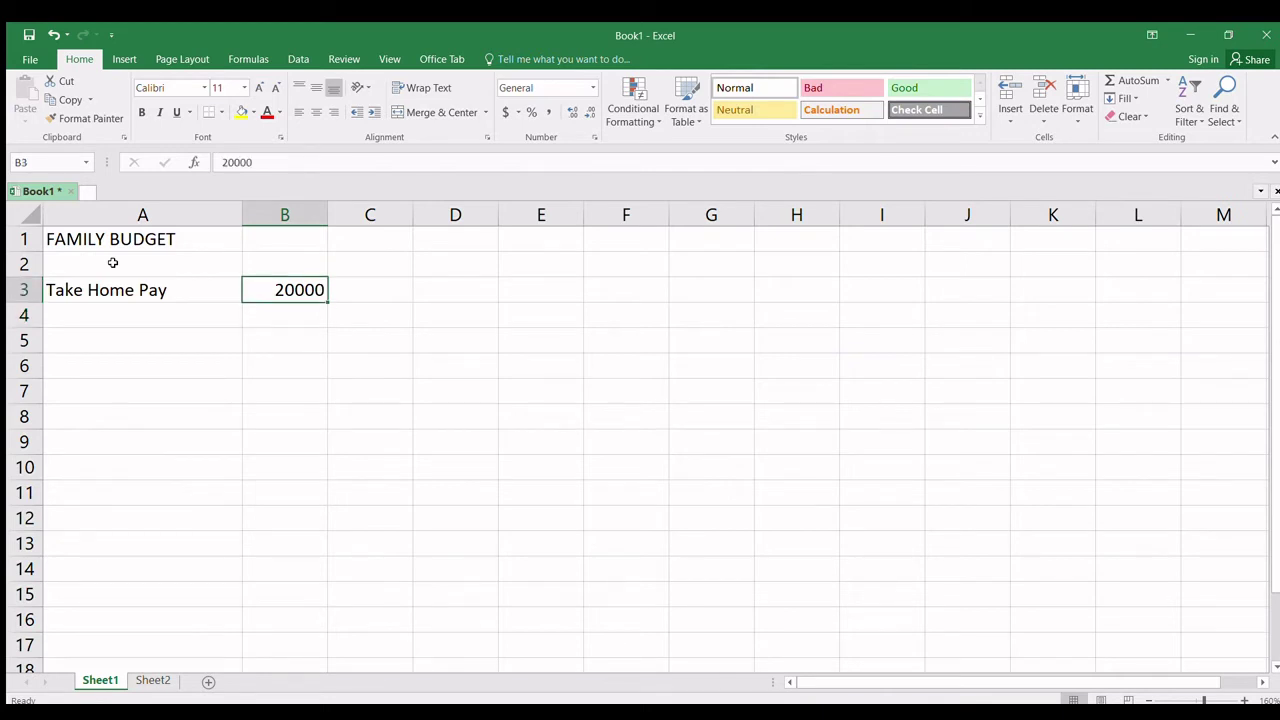
{"action": "key", "text": "Down"}
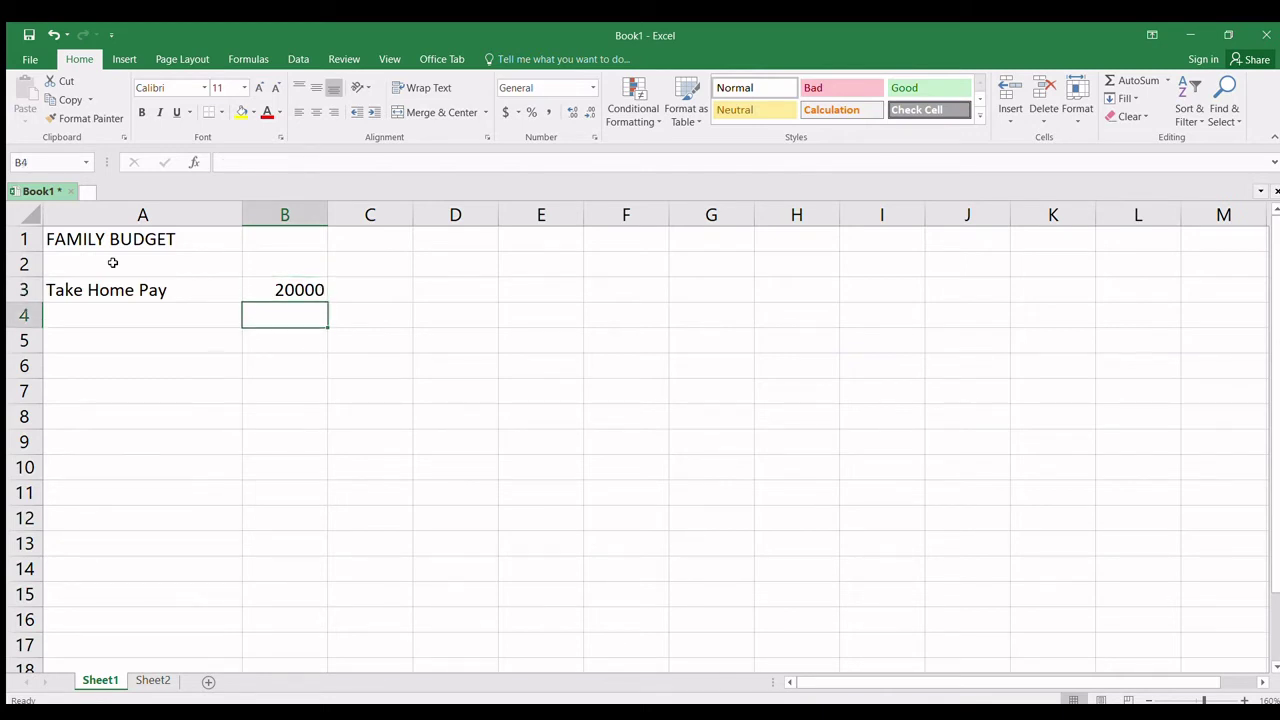
{"action": "key", "text": "Left"}
{"action": "key", "text": "Up"}
{"action": "key", "text": "Right"}
{"action": "key", "text": "Left"}
{"action": "key", "text": "Down"}
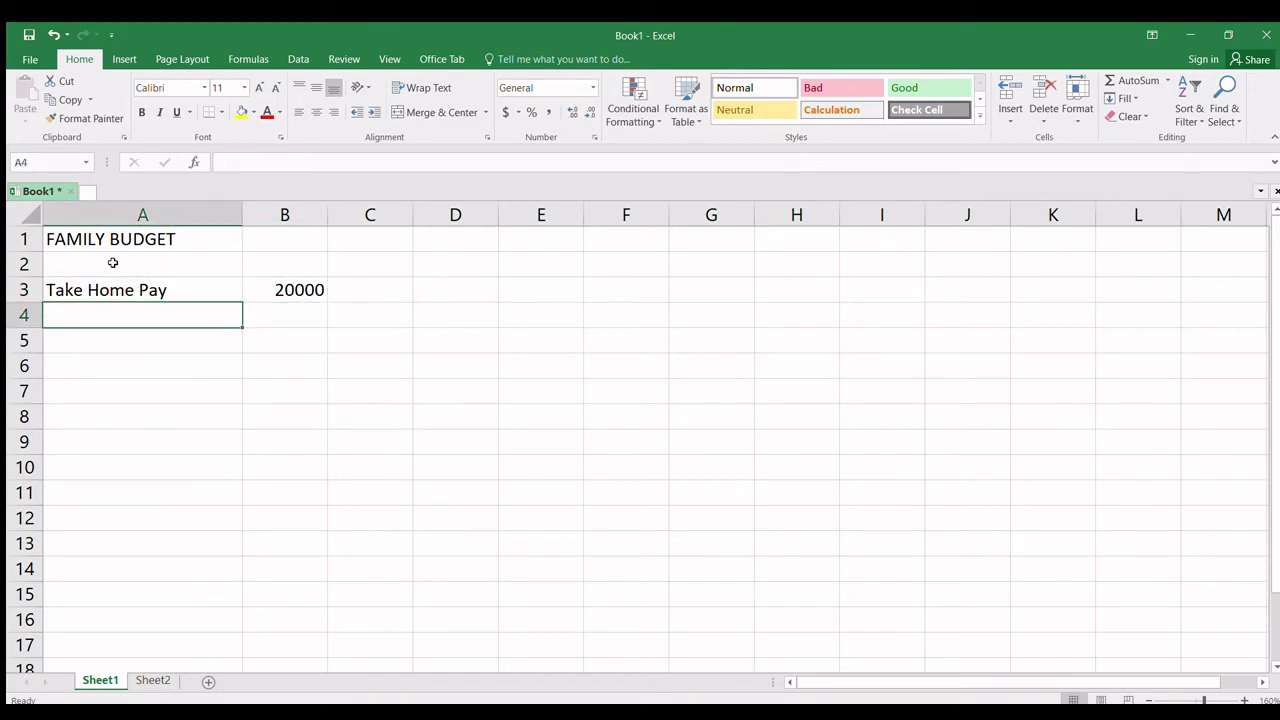
Step: Add the Less: Expenses heading in A4 and Rental with 5000 in row 5
{"action": "type", "text": "Less"}
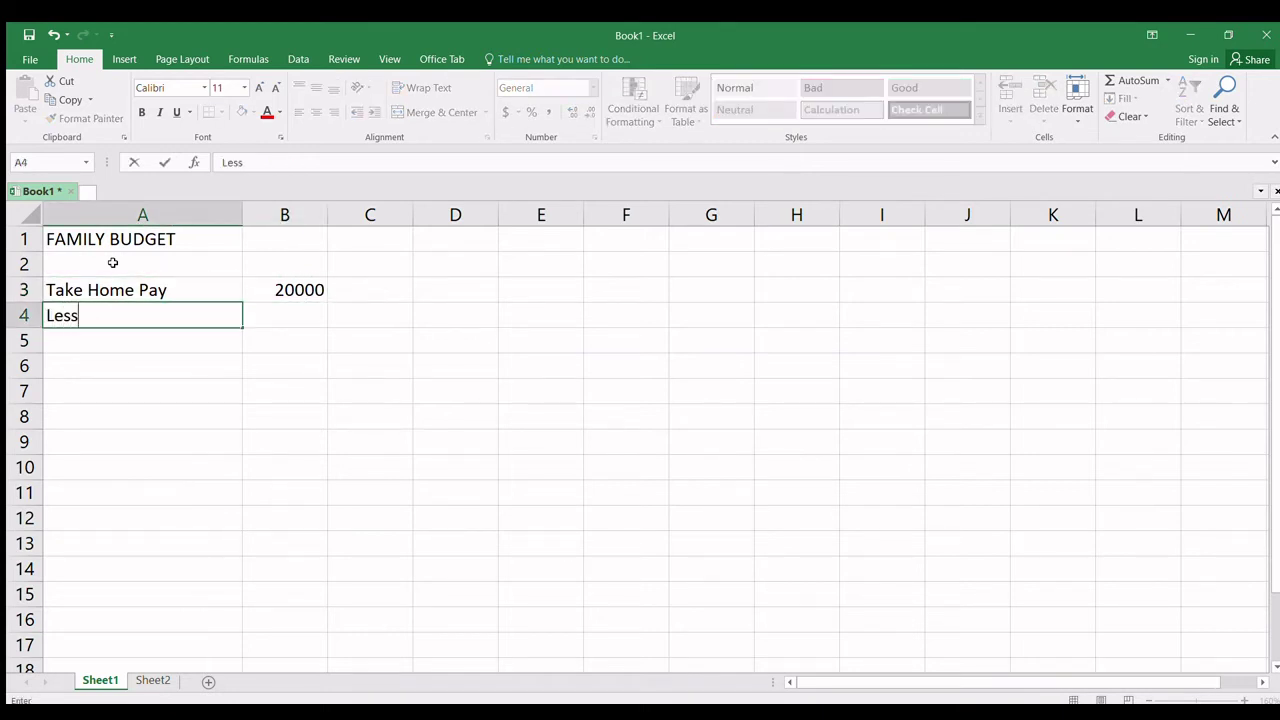
{"action": "type", "text": ": Ex"}
{"action": "type", "text": "penses"}
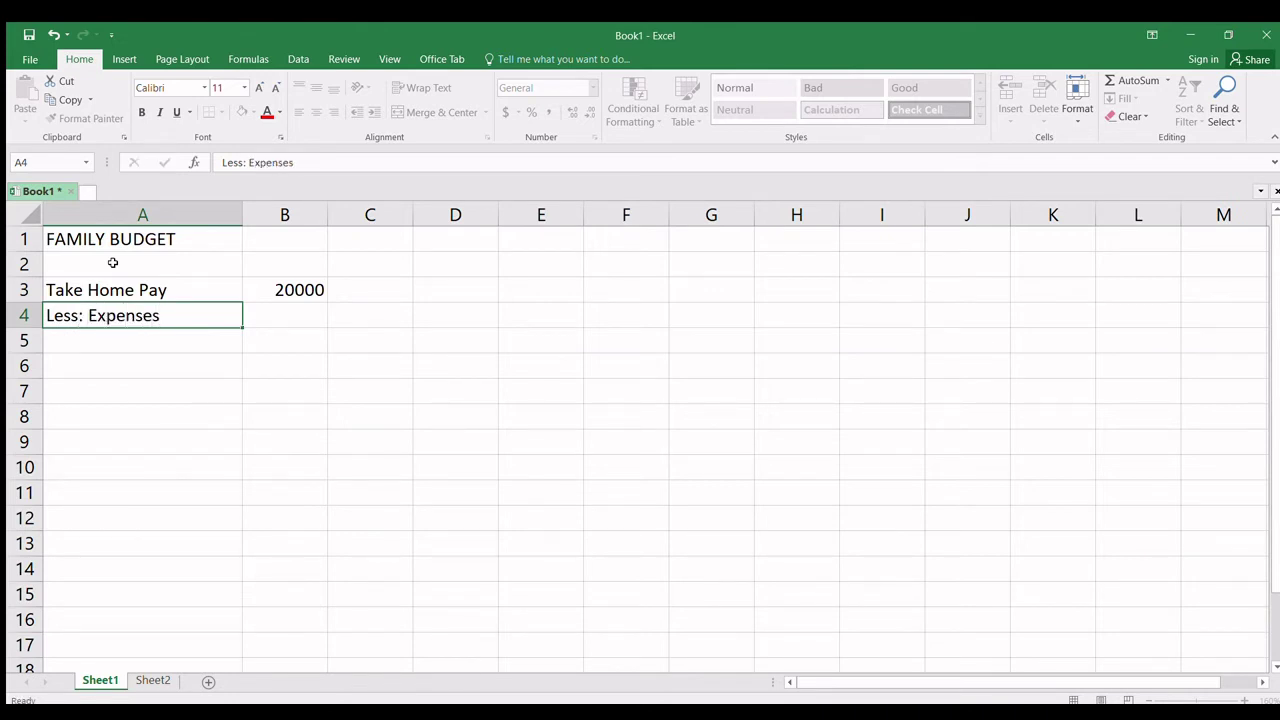
{"action": "key", "text": "Return"}
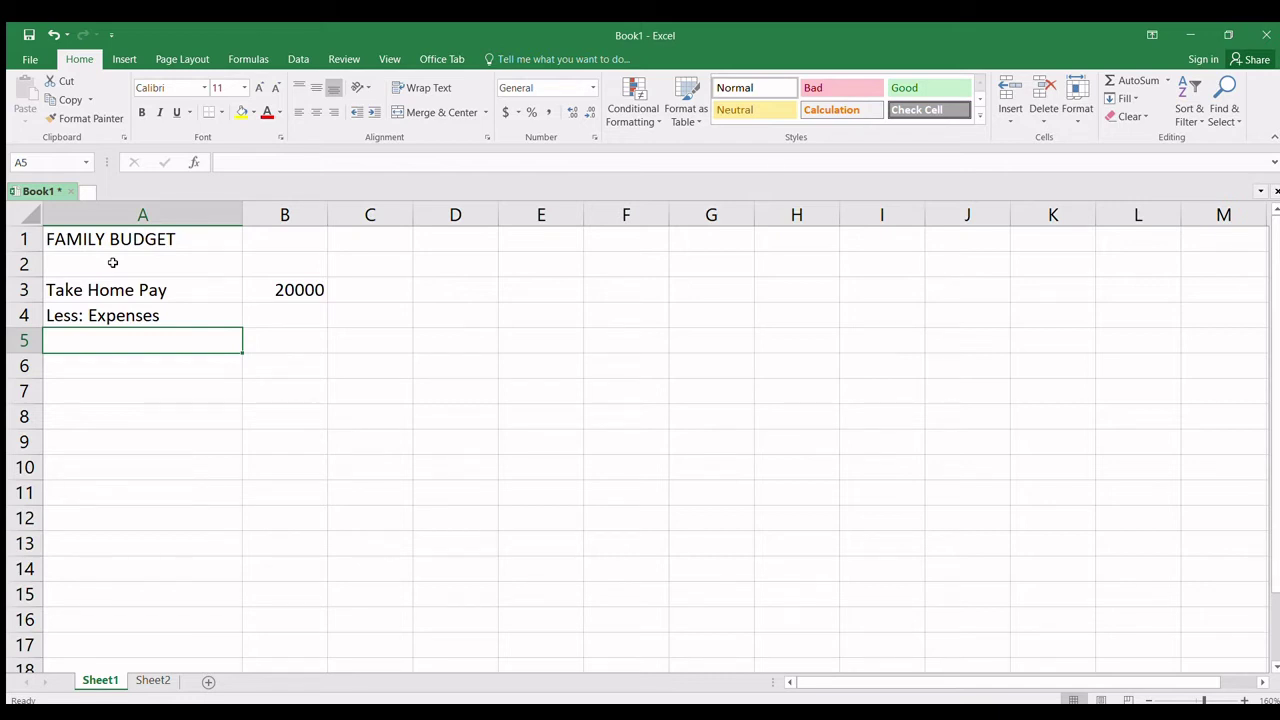
{"action": "type", "text": "Rental"}
{"action": "key", "text": "Return"}
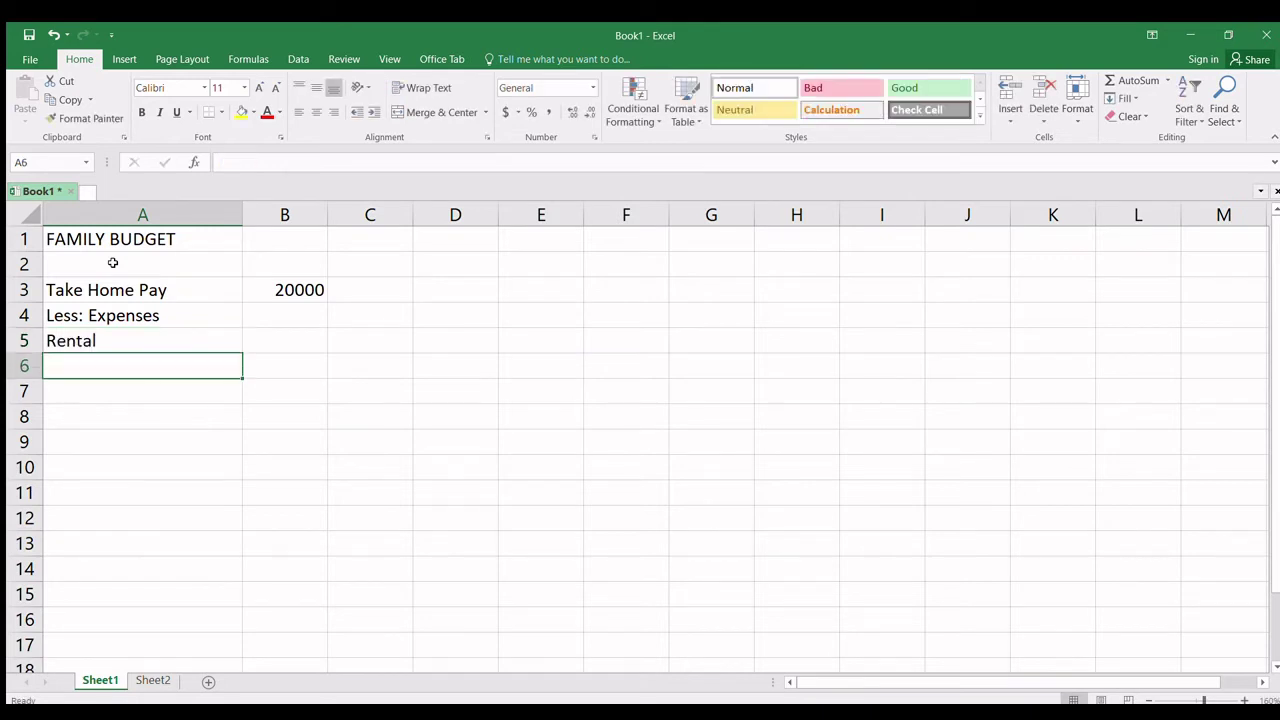
{"action": "key", "text": "Up"}
{"action": "key", "text": "Right"}
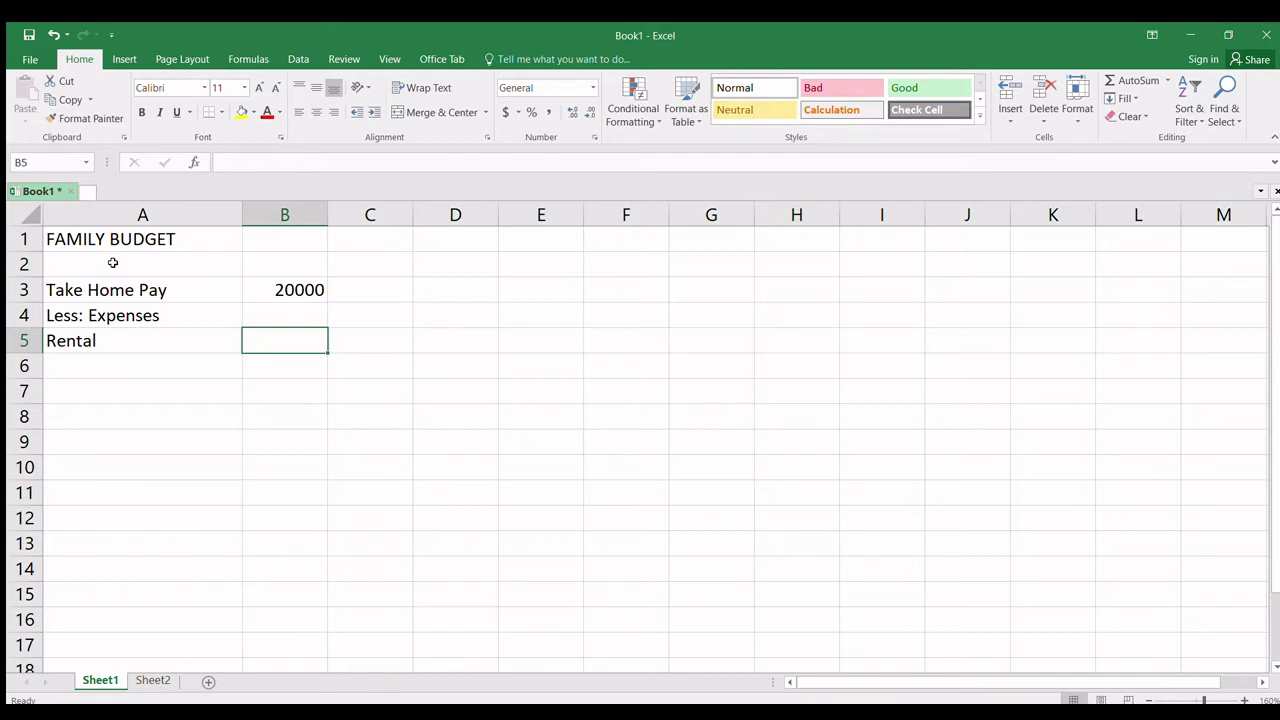
{"action": "type", "text": "5000"}
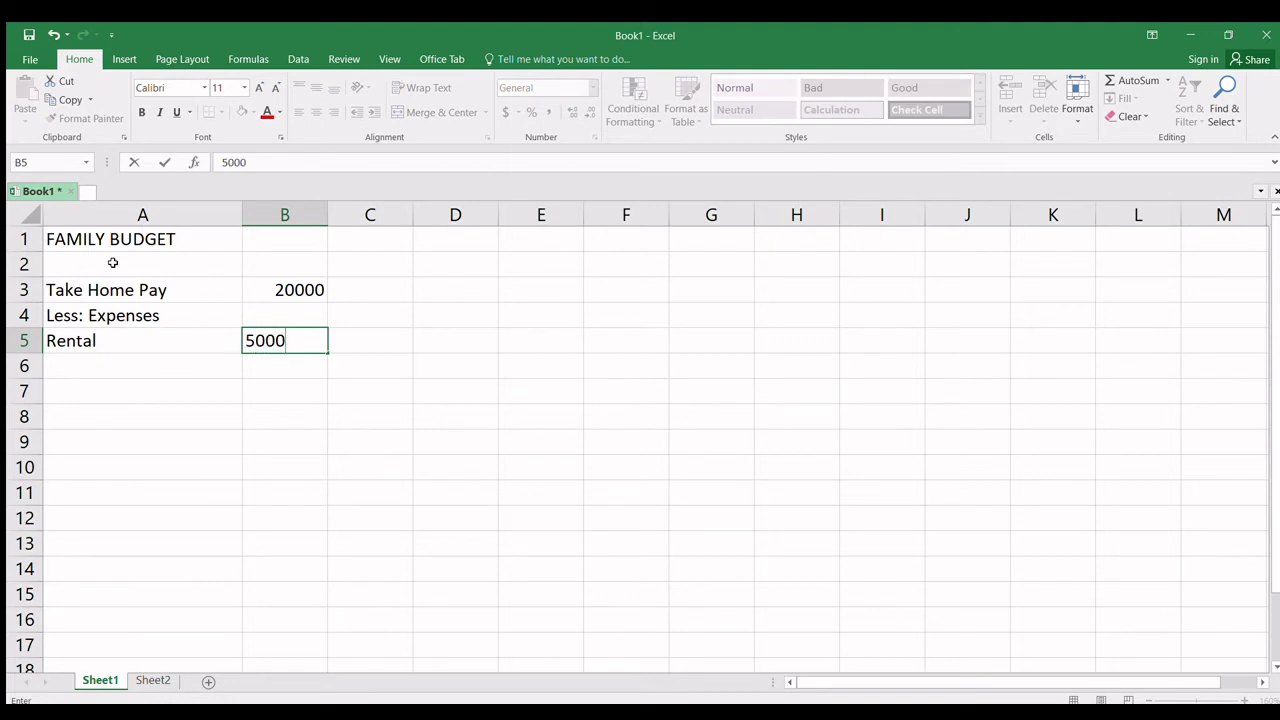
{"action": "key", "text": "Return"}
{"action": "key", "text": "Up"}
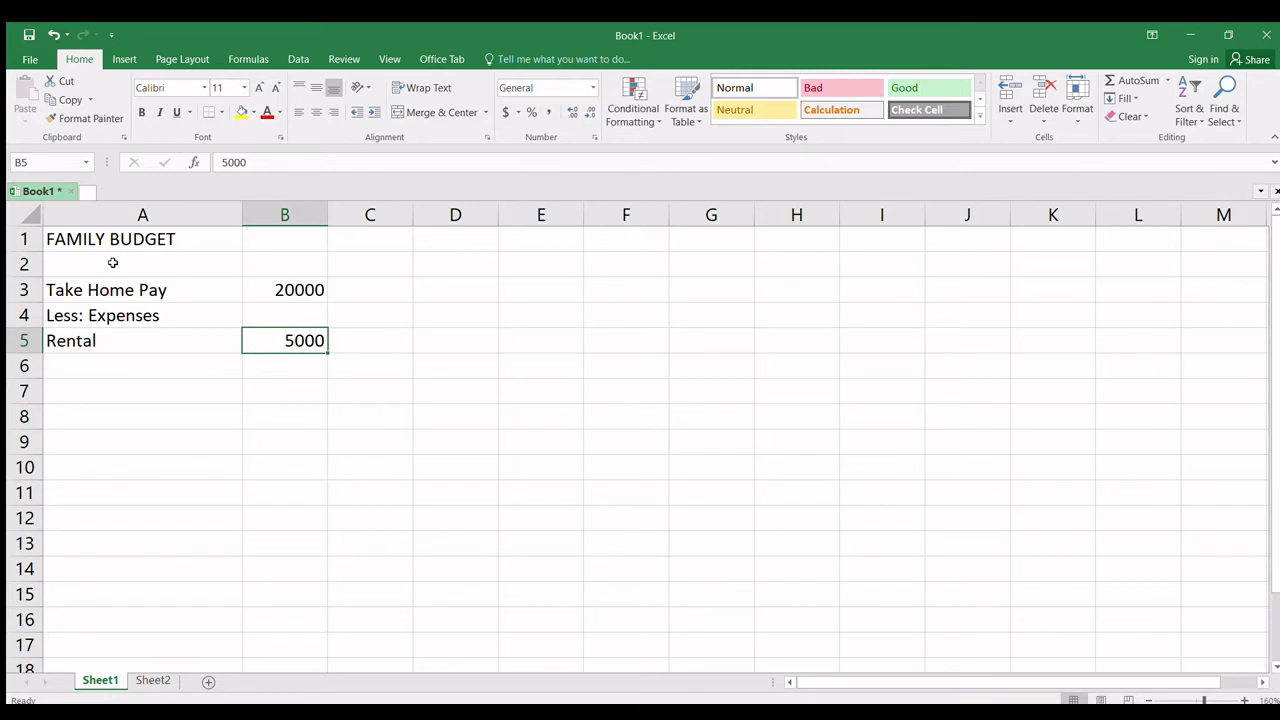
{"action": "key", "text": "Up"}
{"action": "key", "text": "Up"}
{"action": "key", "text": "Left"}
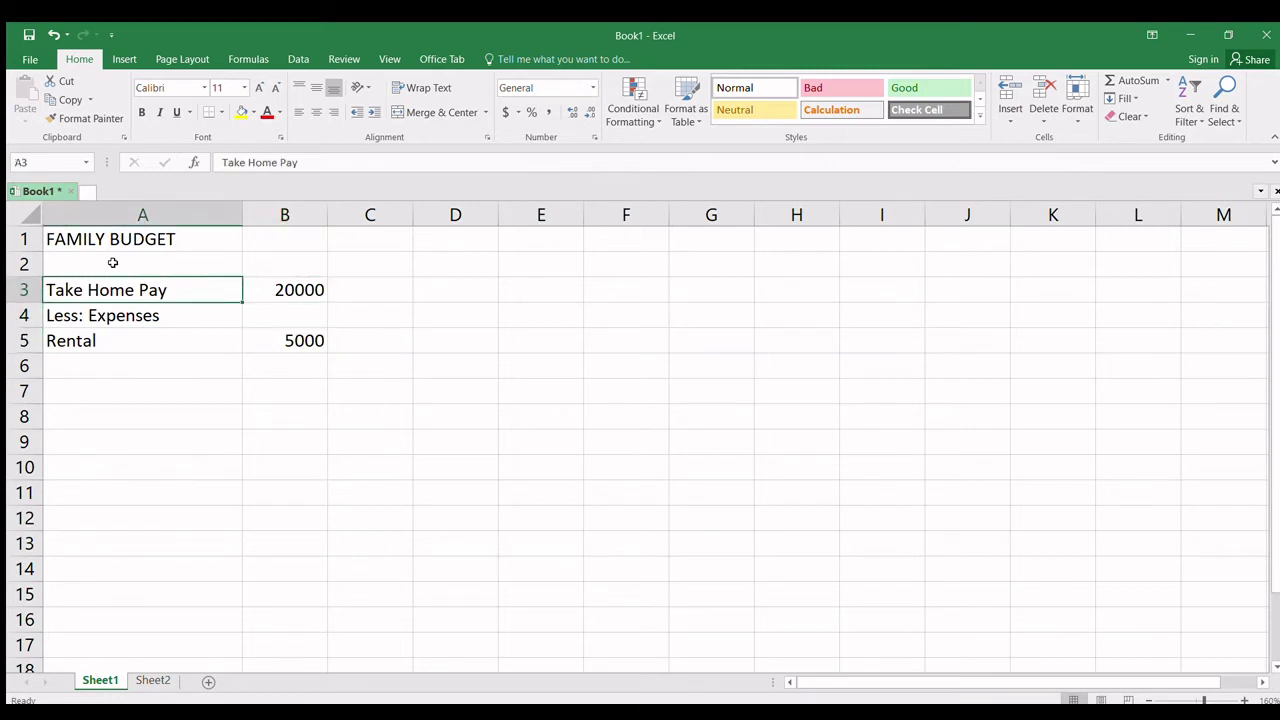
{"action": "key", "text": "Right"}
{"action": "key", "text": "Left"}
{"action": "key", "text": "Right"}
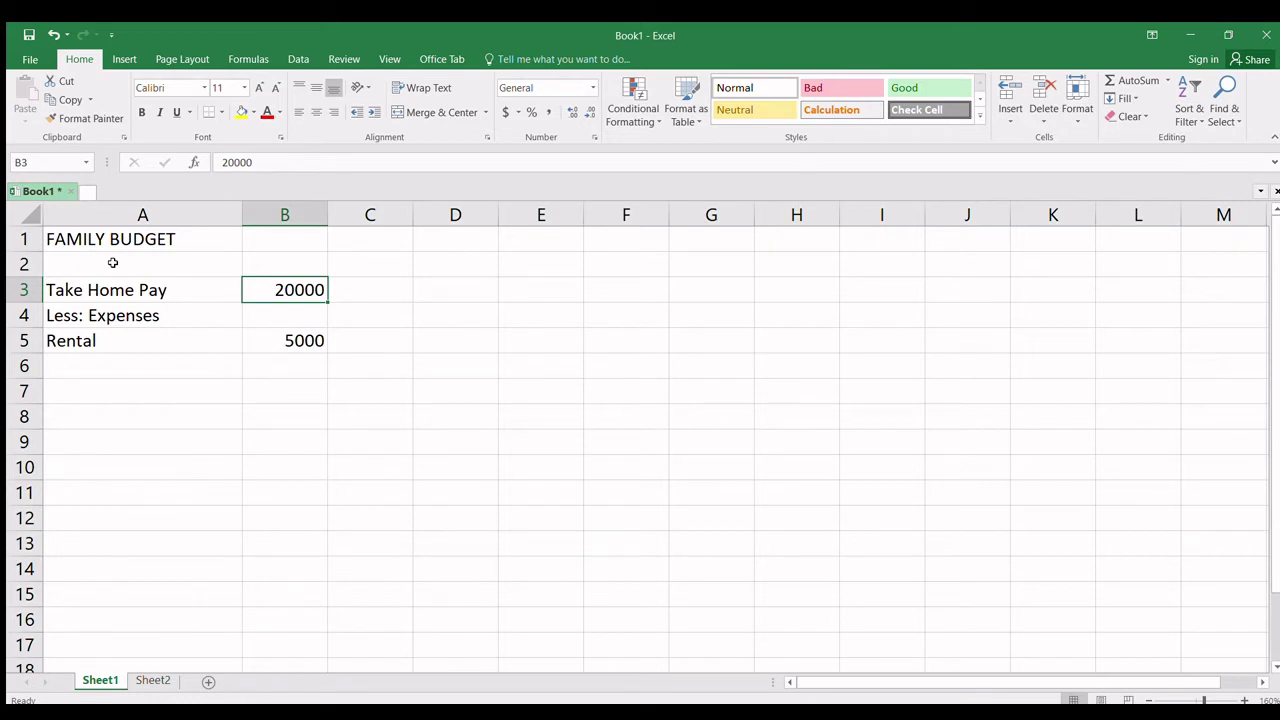
{"action": "type", "text": "400"}
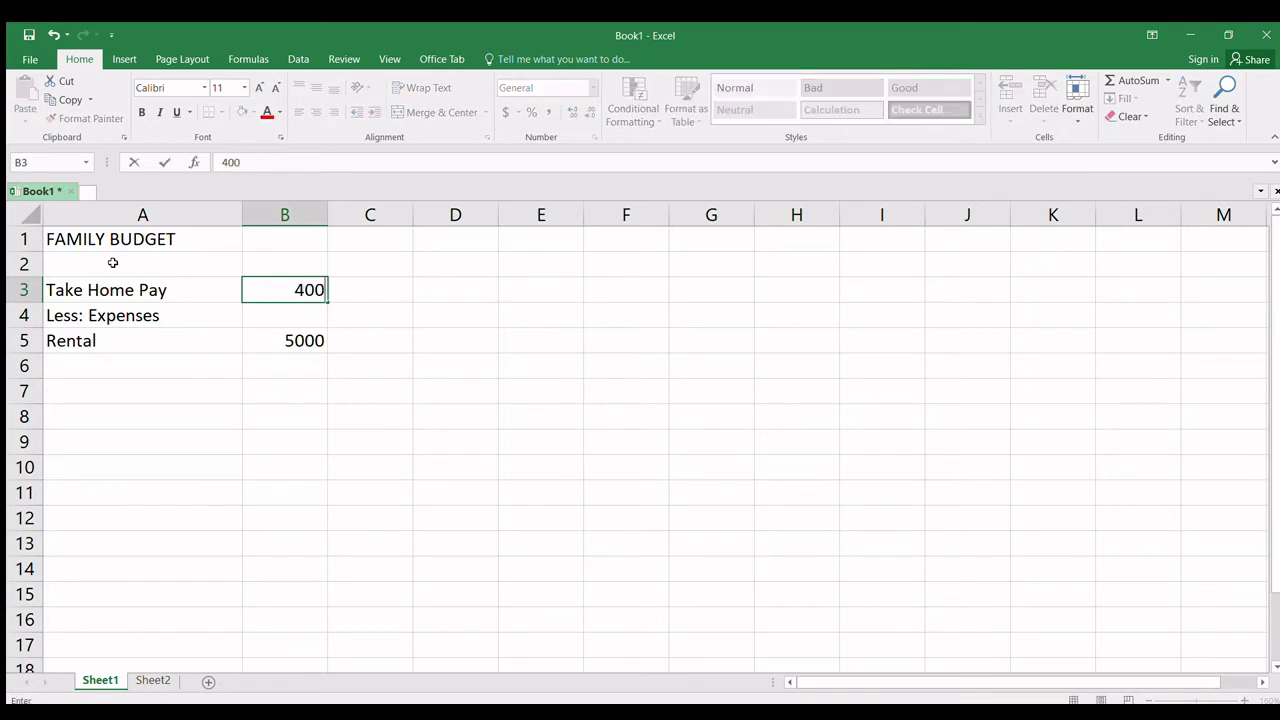
{"action": "type", "text": "00"}
{"action": "key", "text": "Return"}
{"action": "key", "text": "Up"}
{"action": "key", "text": "Left"}
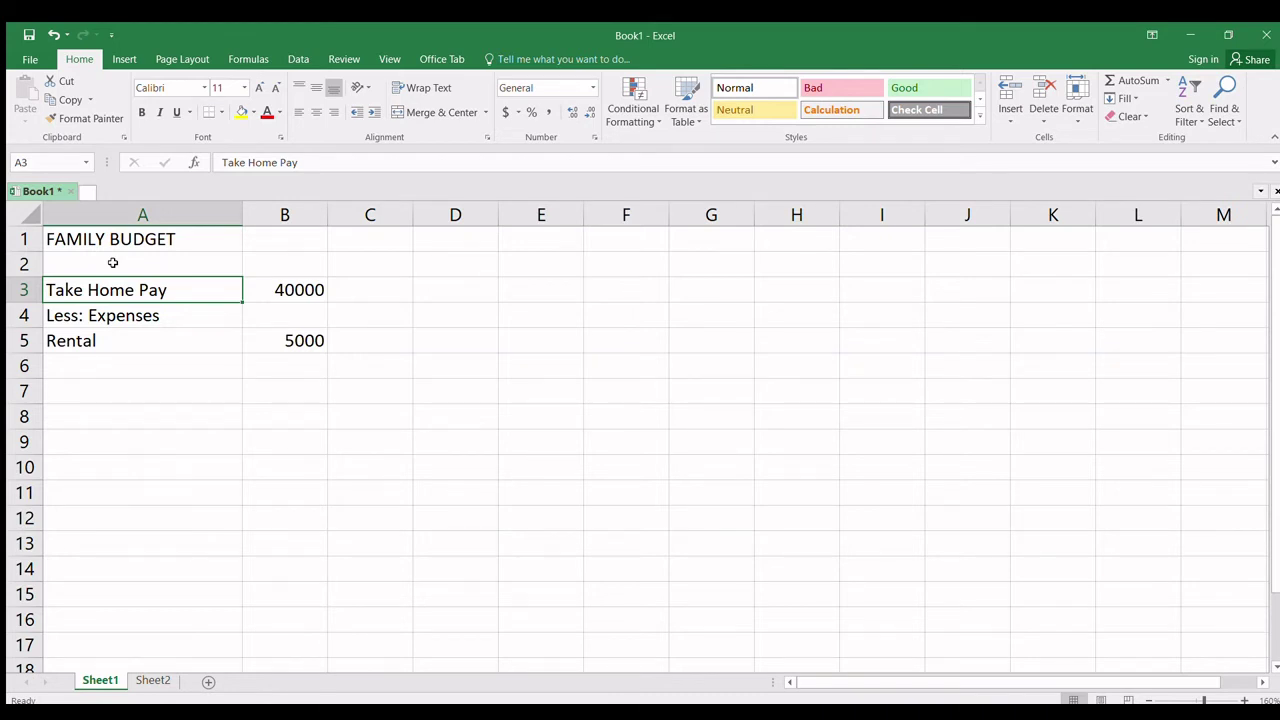
{"action": "key", "text": "Right"}
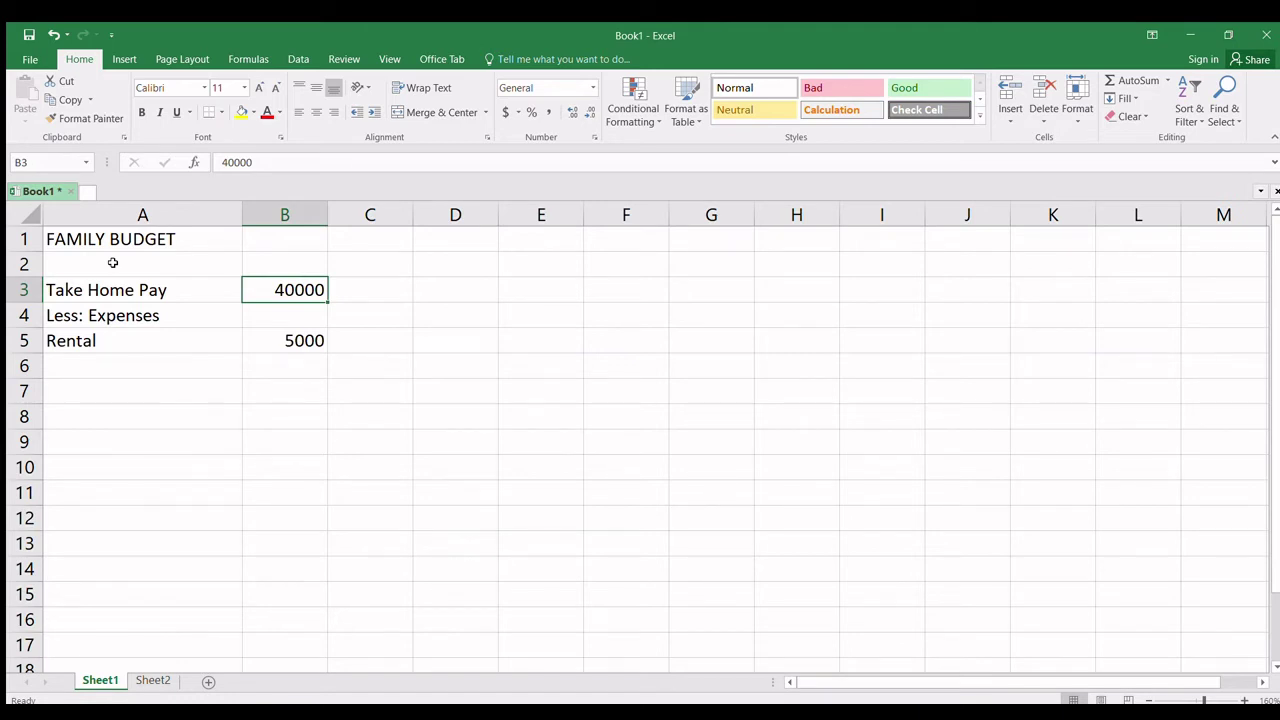
{"action": "key", "text": "Left"}
{"action": "key", "text": "Right"}
{"action": "key", "text": "Left"}
{"action": "key", "text": "Right"}
{"action": "type", "text": "20000"}
{"action": "key", "text": "Return"}
{"action": "key", "text": "Up"}
{"action": "key", "text": "Down"}
{"action": "key", "text": "Down"}
{"action": "key", "text": "Down"}
{"action": "key", "text": "Left"}
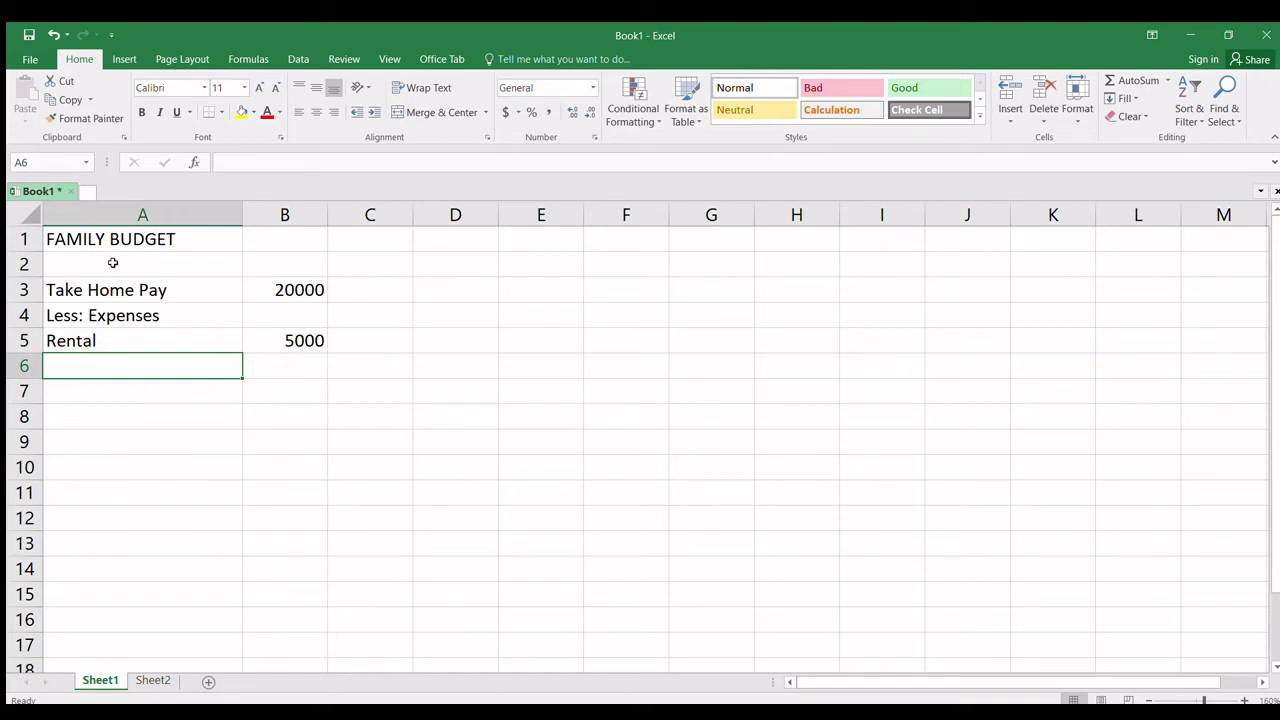
Step: Add the expenses Meralco 2000 and MWSS 700 in rows 6 and 7
{"action": "type", "text": "Meralco"}
{"action": "key", "text": "Return"}
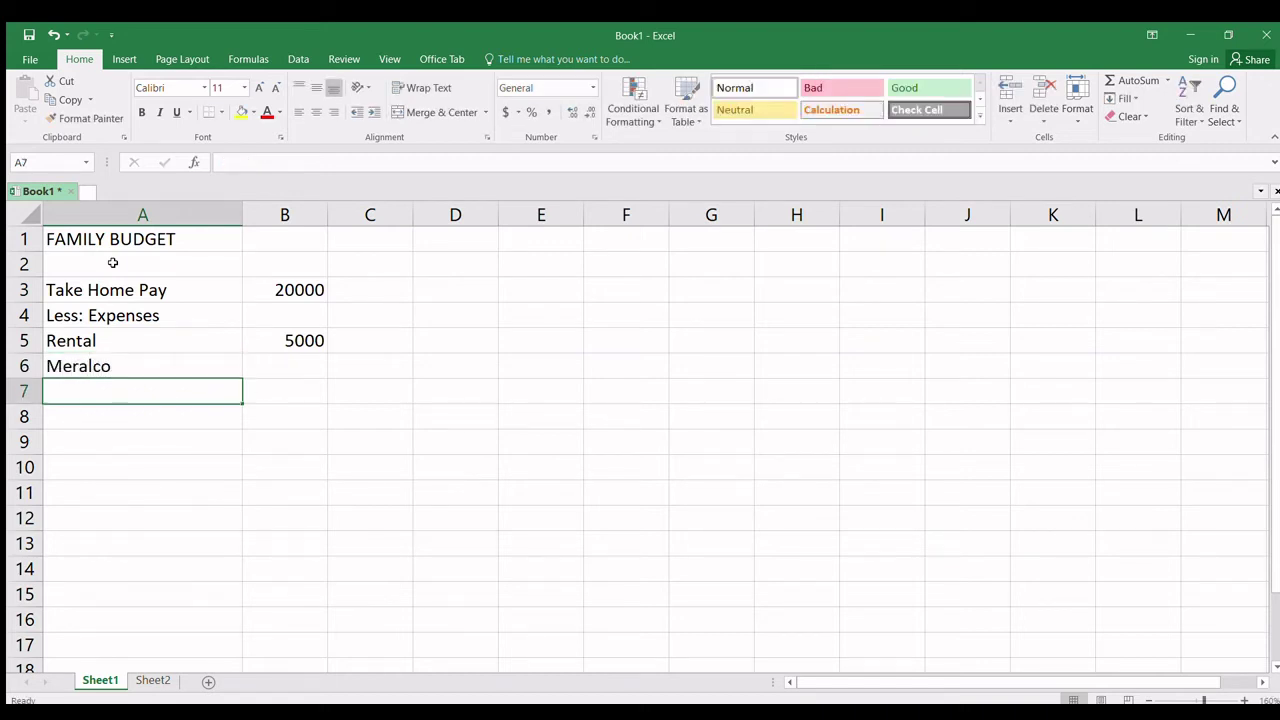
{"action": "key", "text": "Up"}
{"action": "key", "text": "Right"}
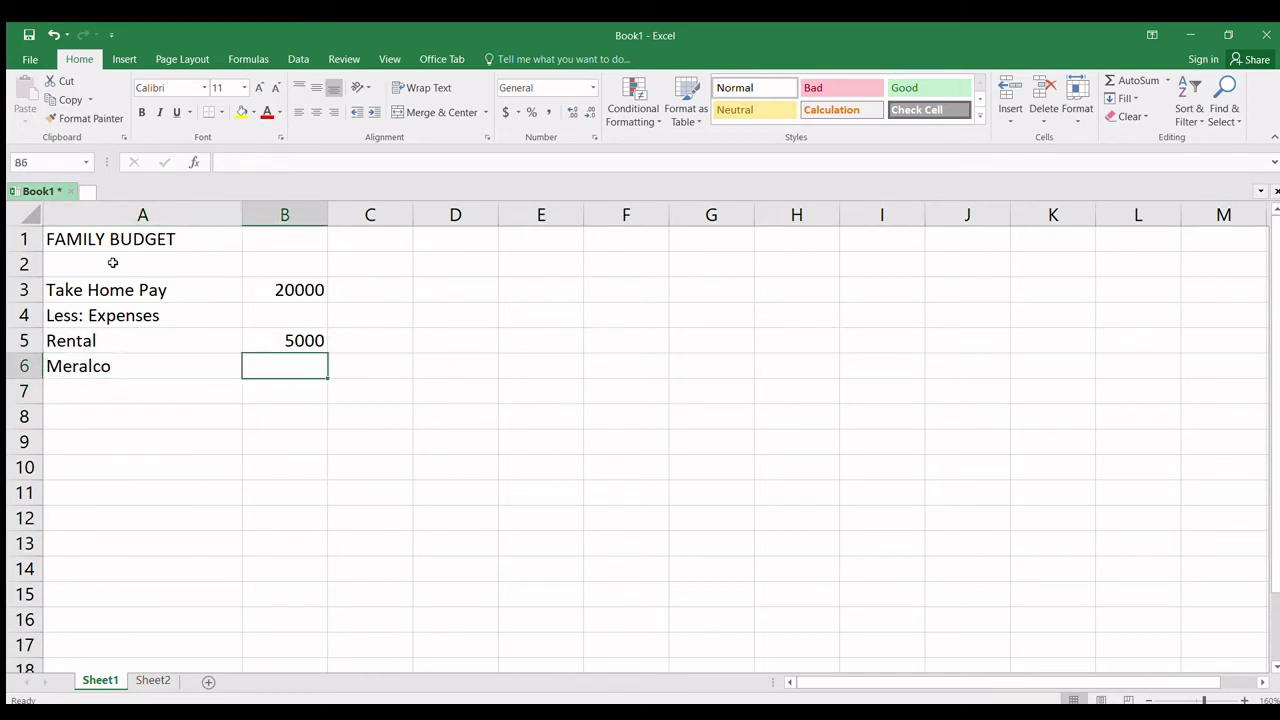
{"action": "type", "text": "2000"}
{"action": "key", "text": "Return"}
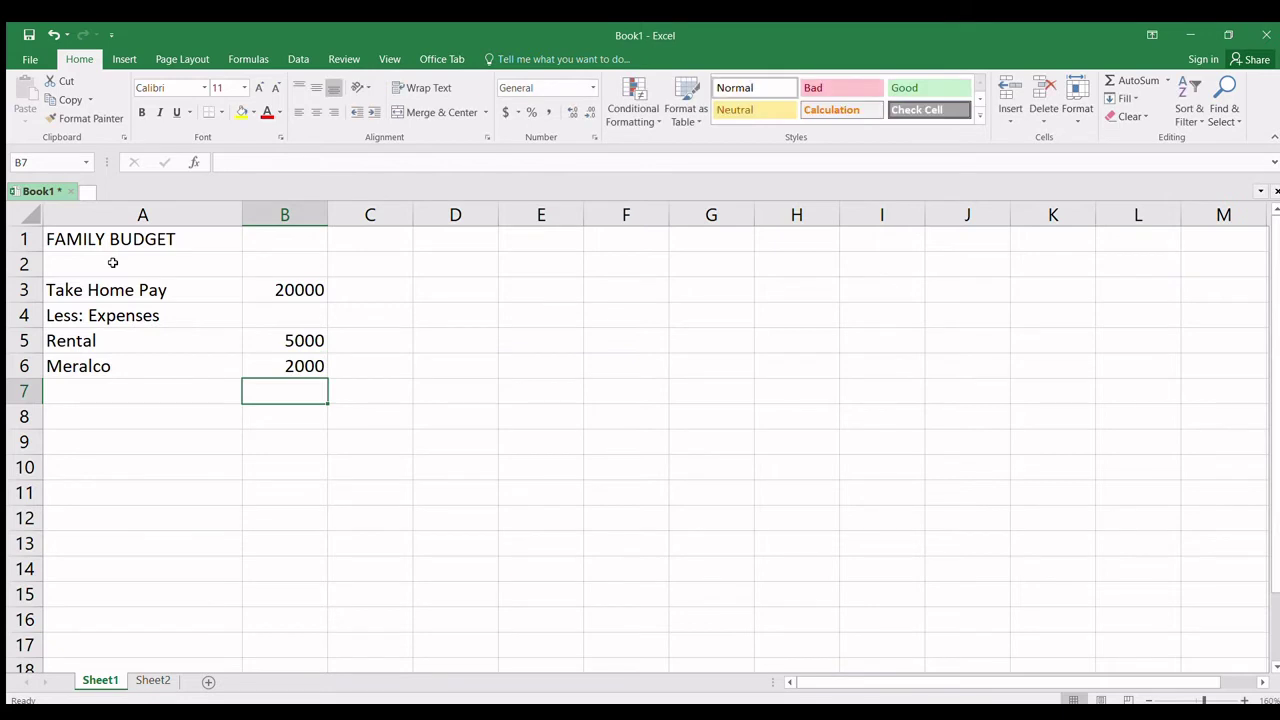
{"action": "key", "text": "Left"}
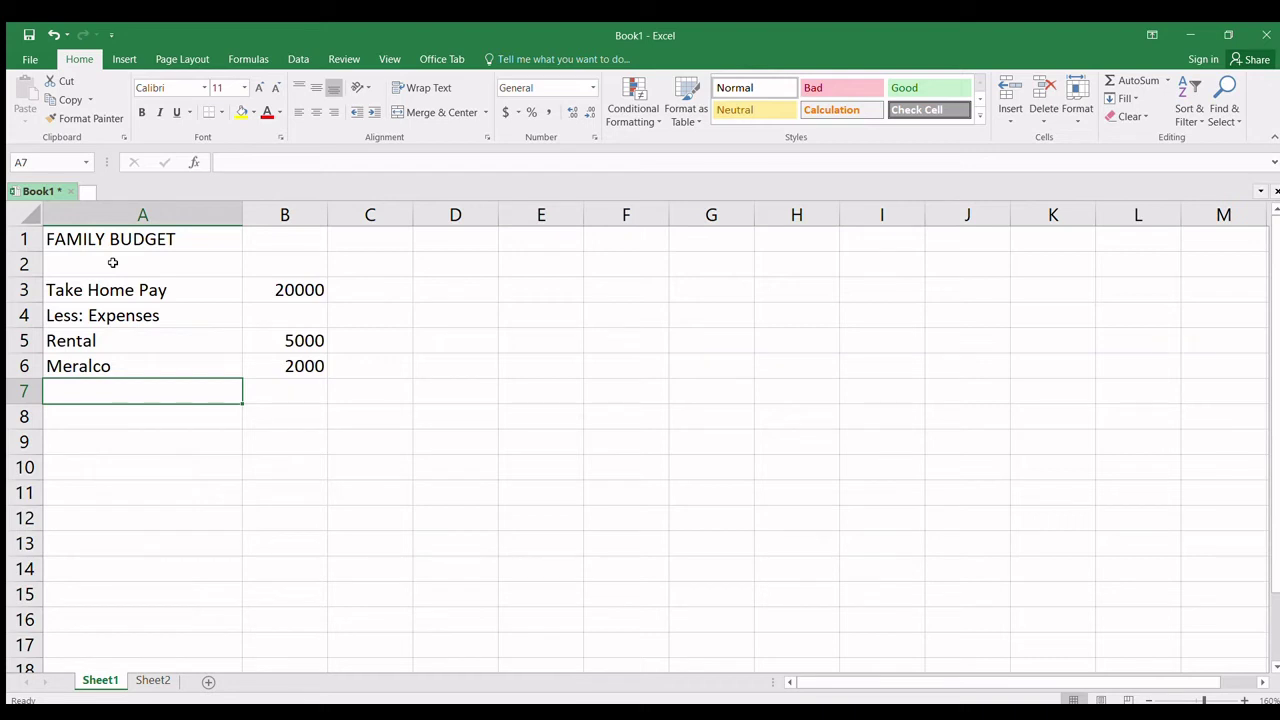
{"action": "type", "text": "MWSS"}
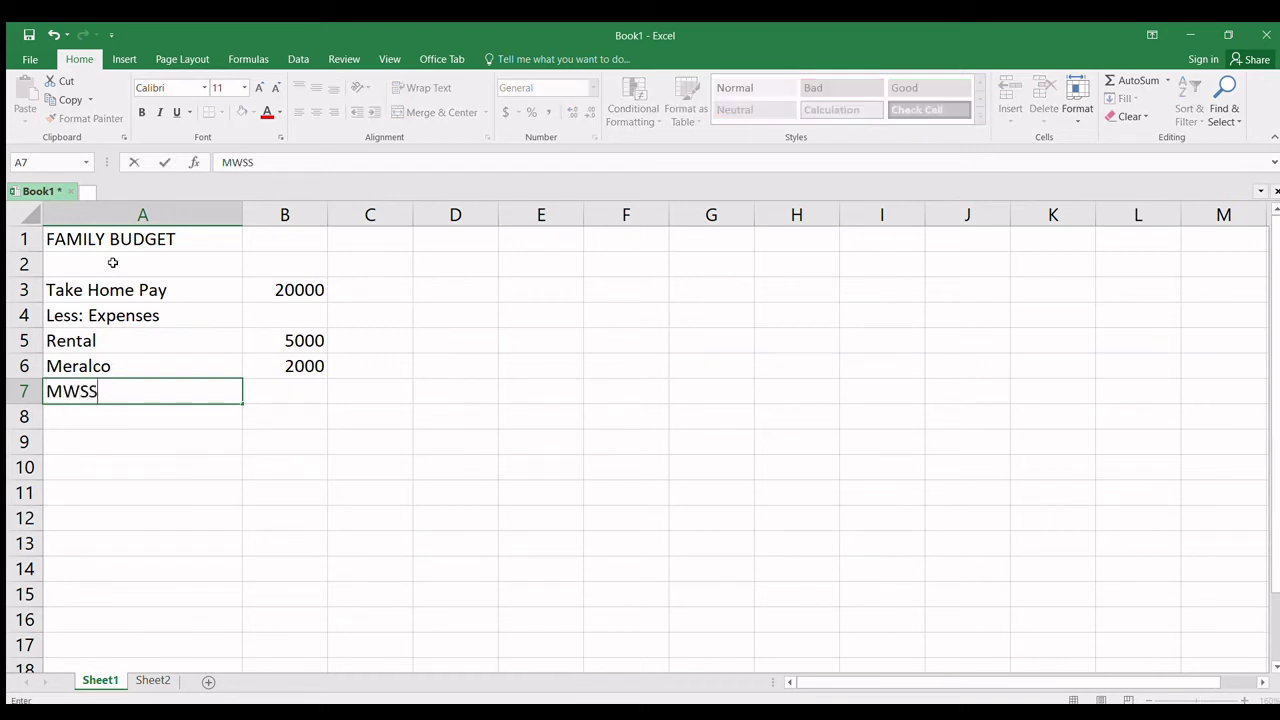
{"action": "key", "text": "Right"}
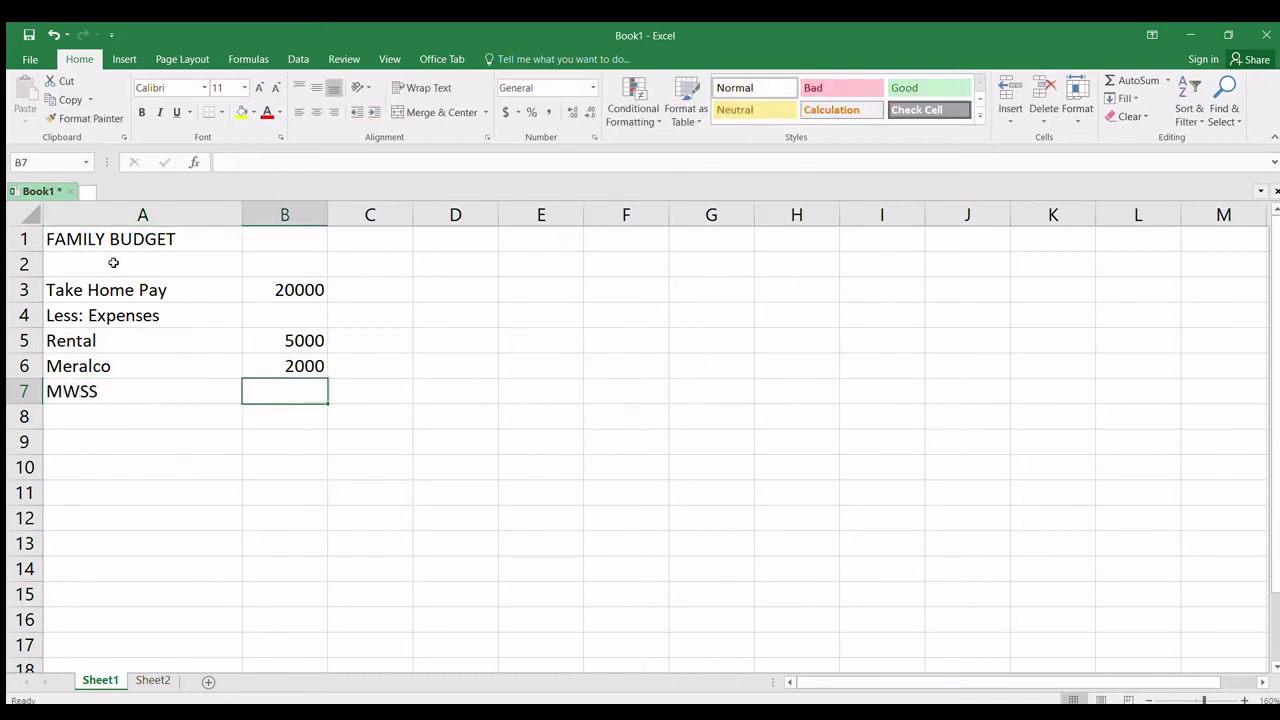
{"action": "type", "text": "70"}
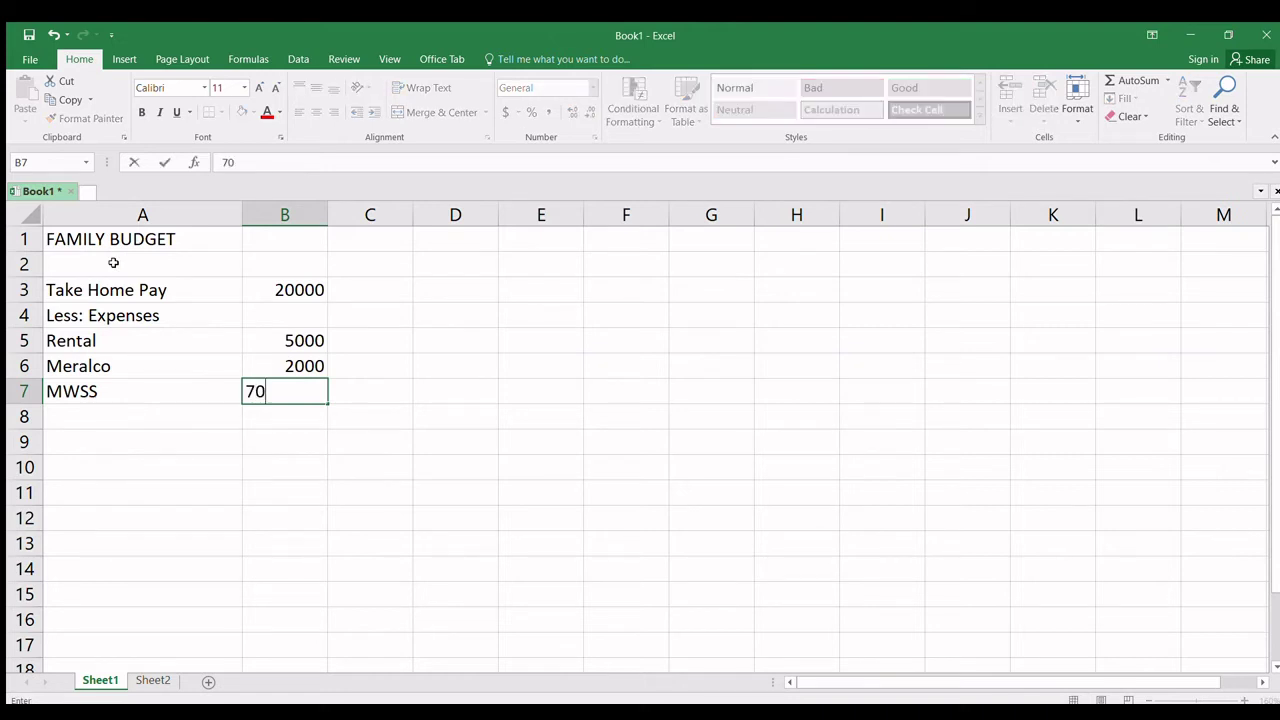
{"action": "type", "text": "0"}
{"action": "key", "text": "Return"}
{"action": "key", "text": "Left"}
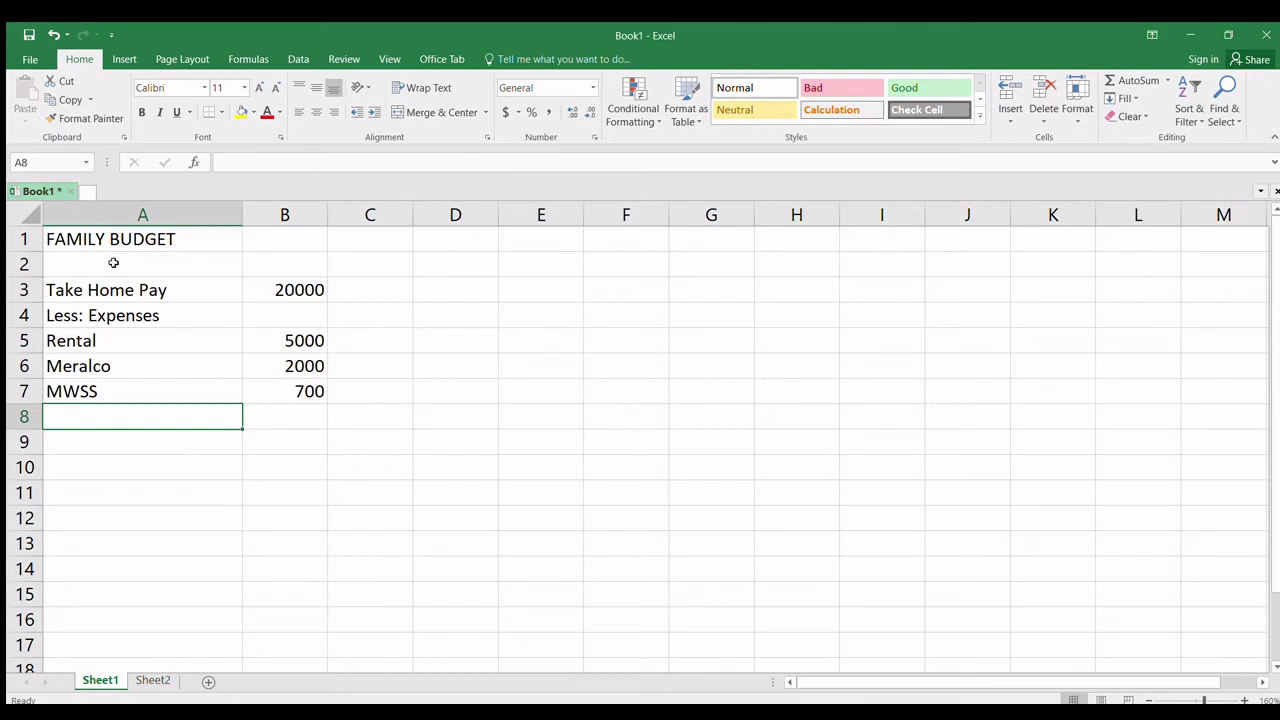
Step: Add Internet 1600 and Cellphone load 1000 in rows 8 and 9
{"action": "type", "text": "Internet"}
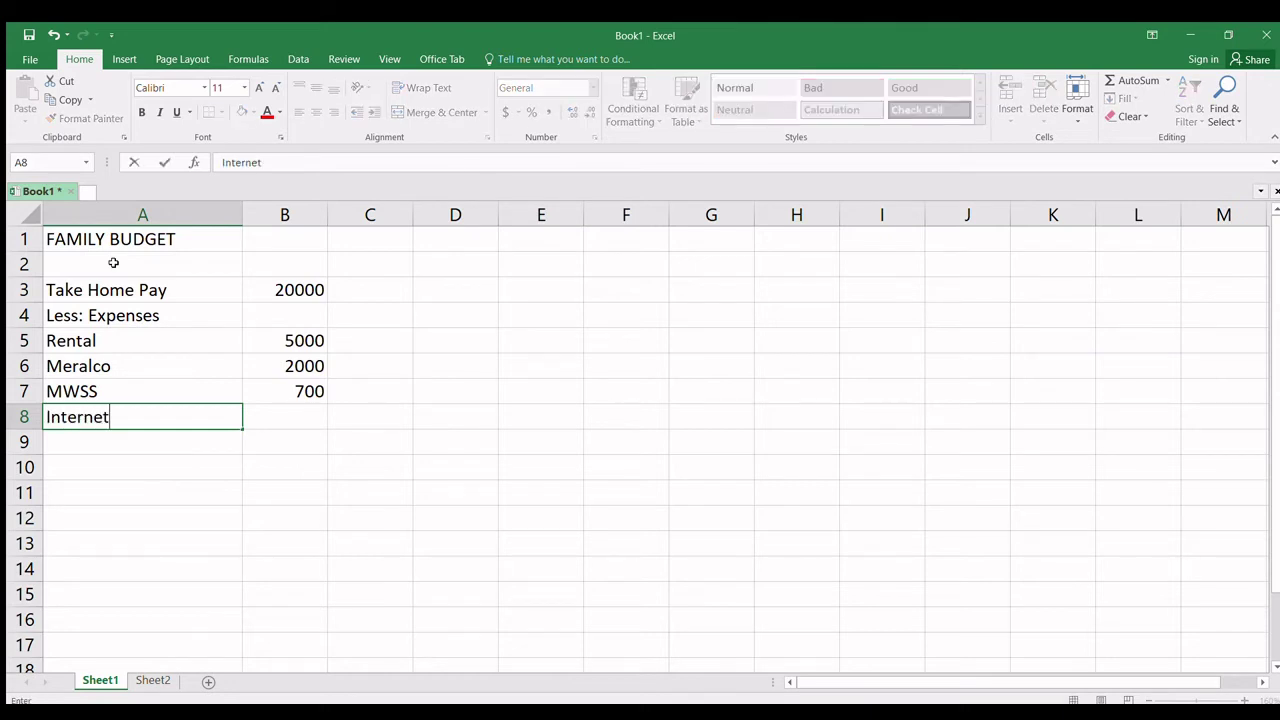
{"action": "key", "text": "Return"}
{"action": "key", "text": "Up"}
{"action": "key", "text": "Right"}
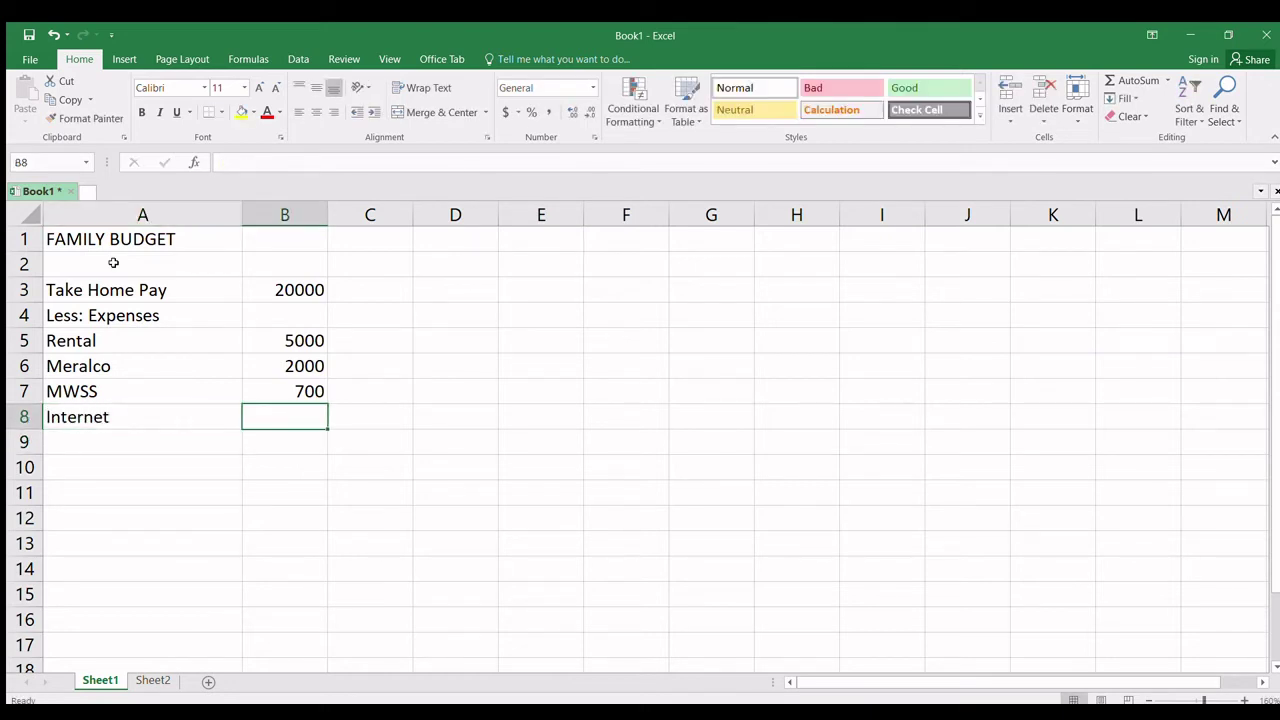
{"action": "type", "text": "1"}
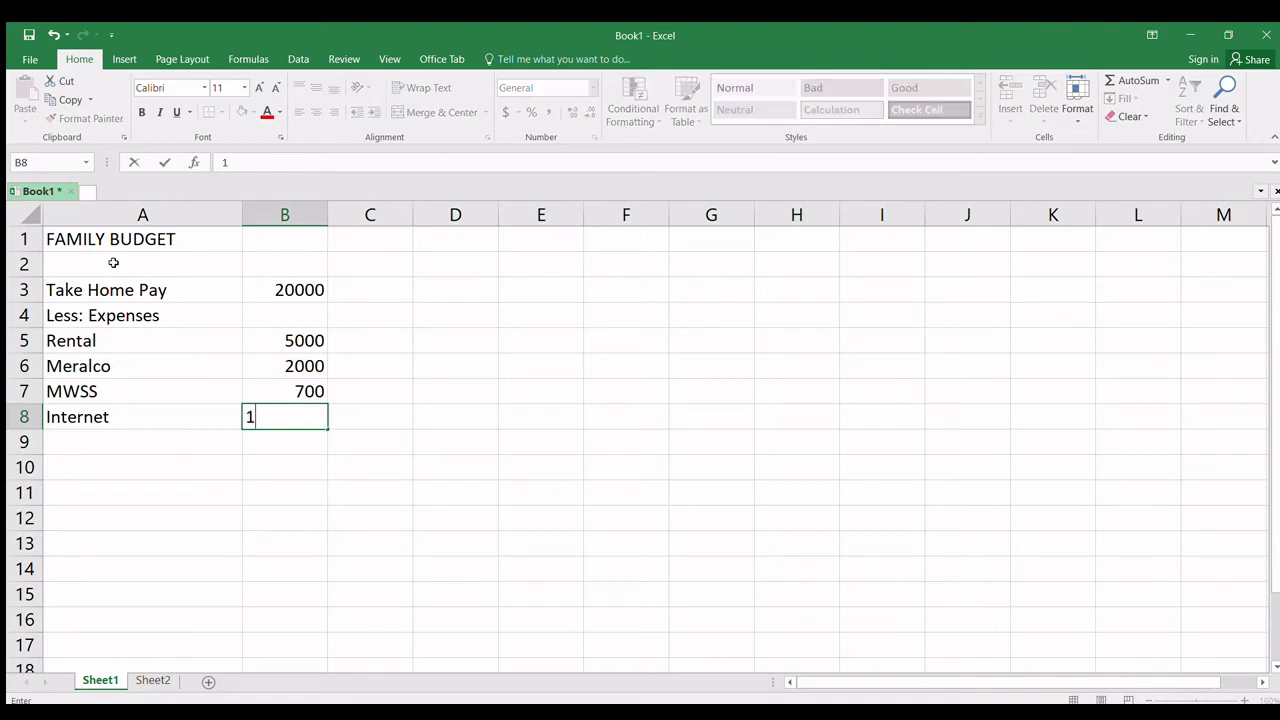
{"action": "type", "text": "600"}
{"action": "key", "text": "Return"}
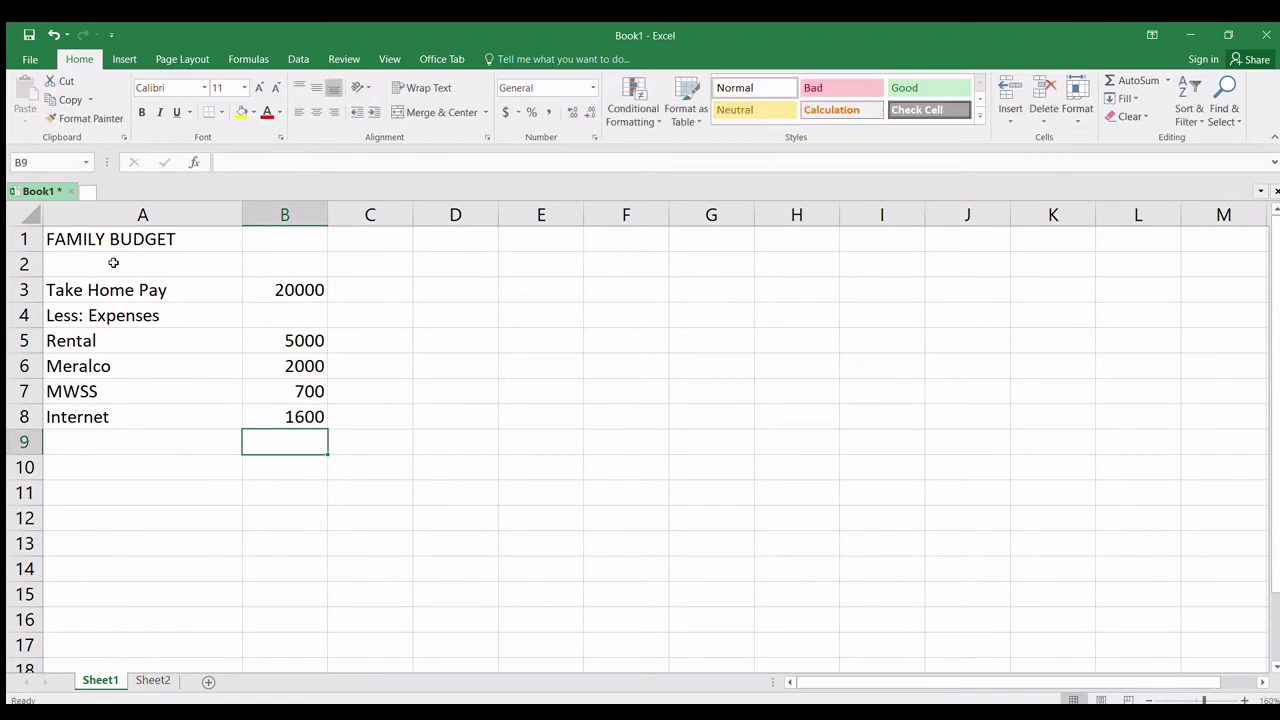
{"action": "key", "text": "Left"}
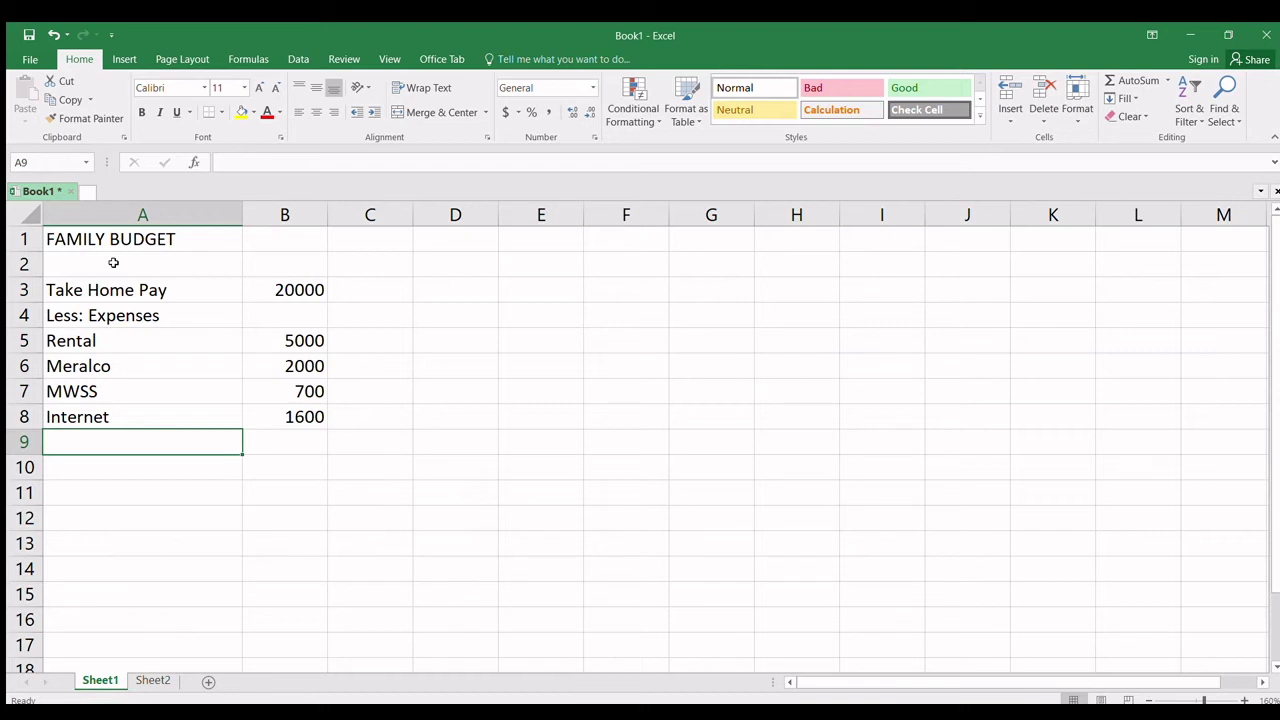
{"action": "type", "text": "Cellp"}
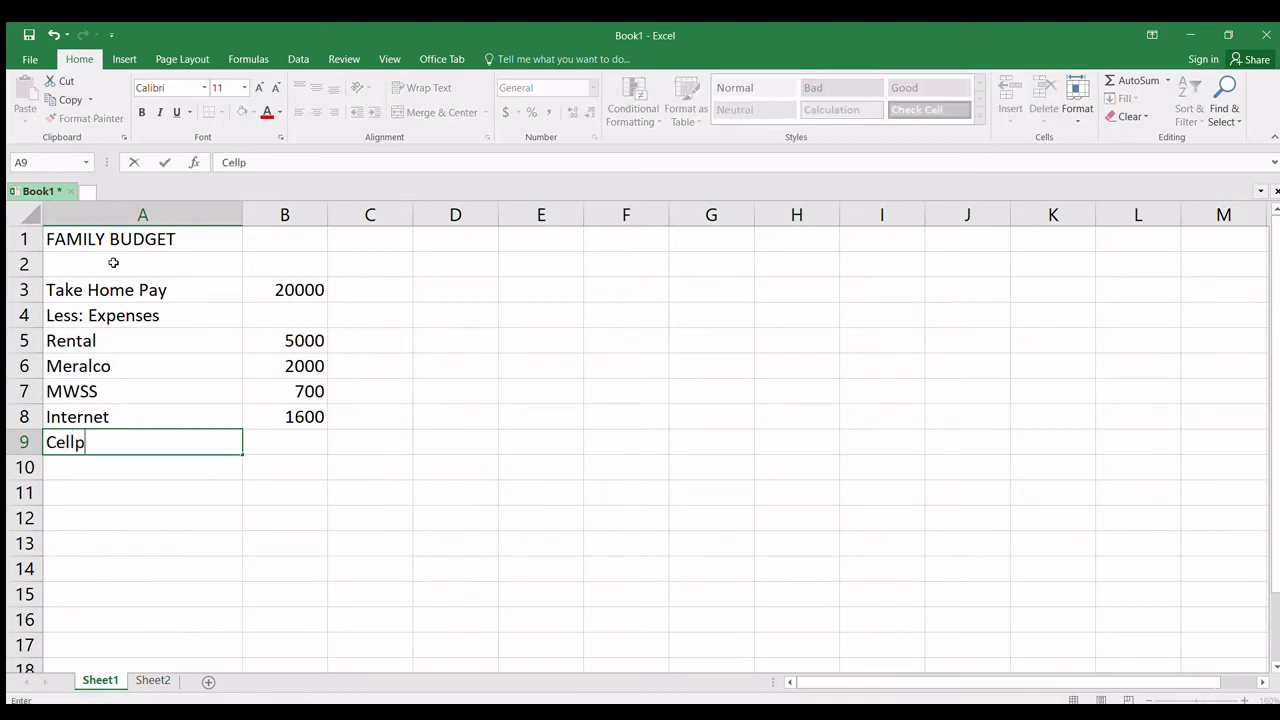
{"action": "type", "text": "hone load"}
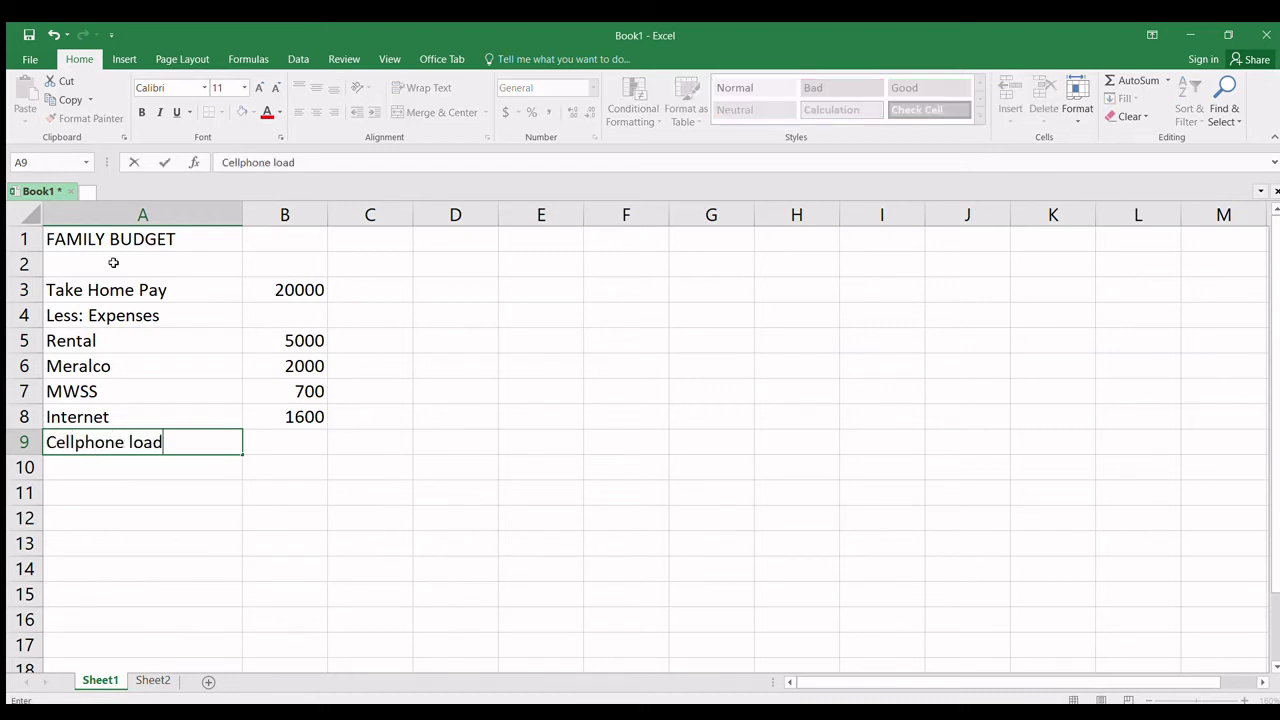
{"action": "key", "text": "Return"}
{"action": "key", "text": "Up"}
{"action": "key", "text": "Right"}
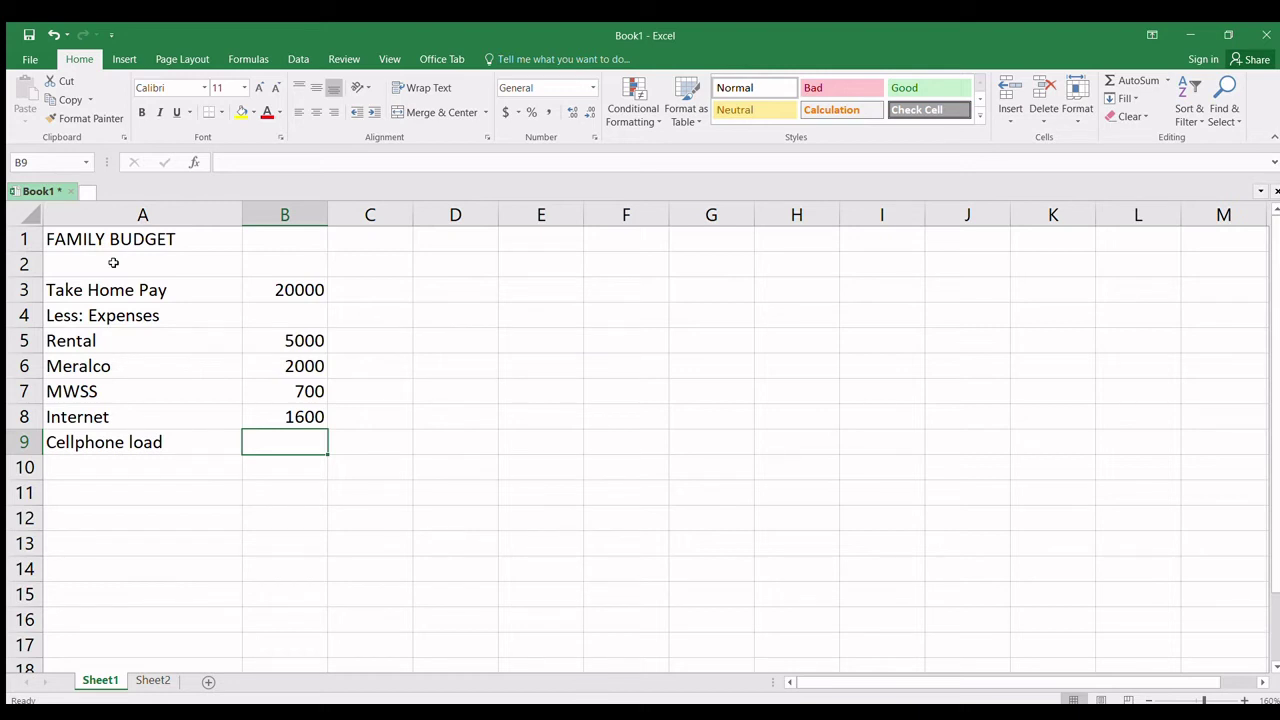
{"action": "type", "text": "1000"}
{"action": "key", "text": "Return"}
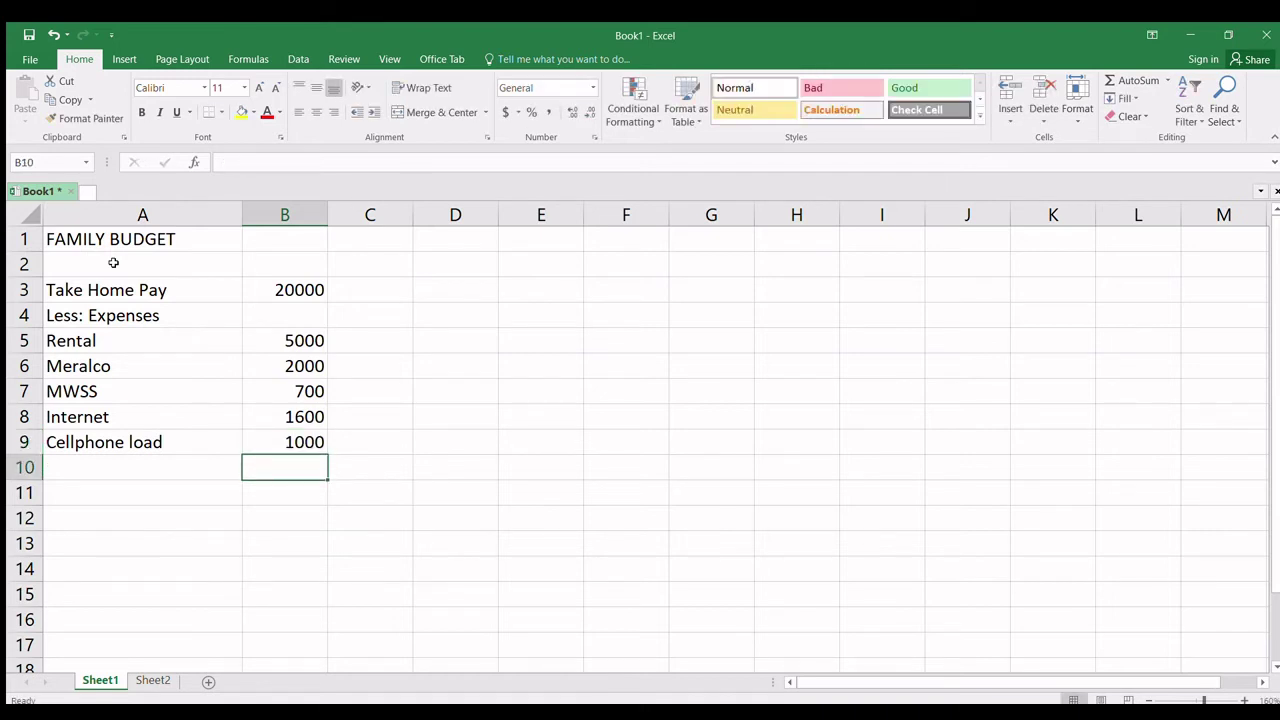
Step: Add Groceries with an amount of 6000 in row 10
{"action": "key", "text": "Left"}
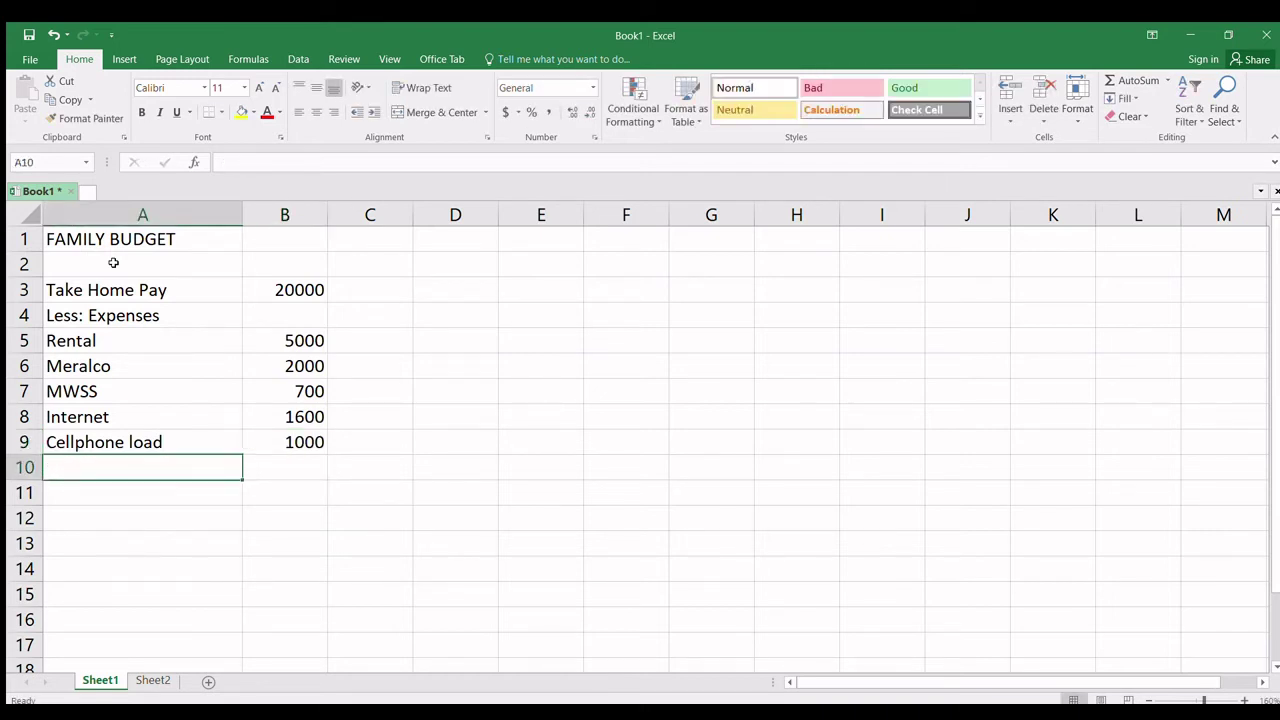
{"action": "type", "text": "G"}
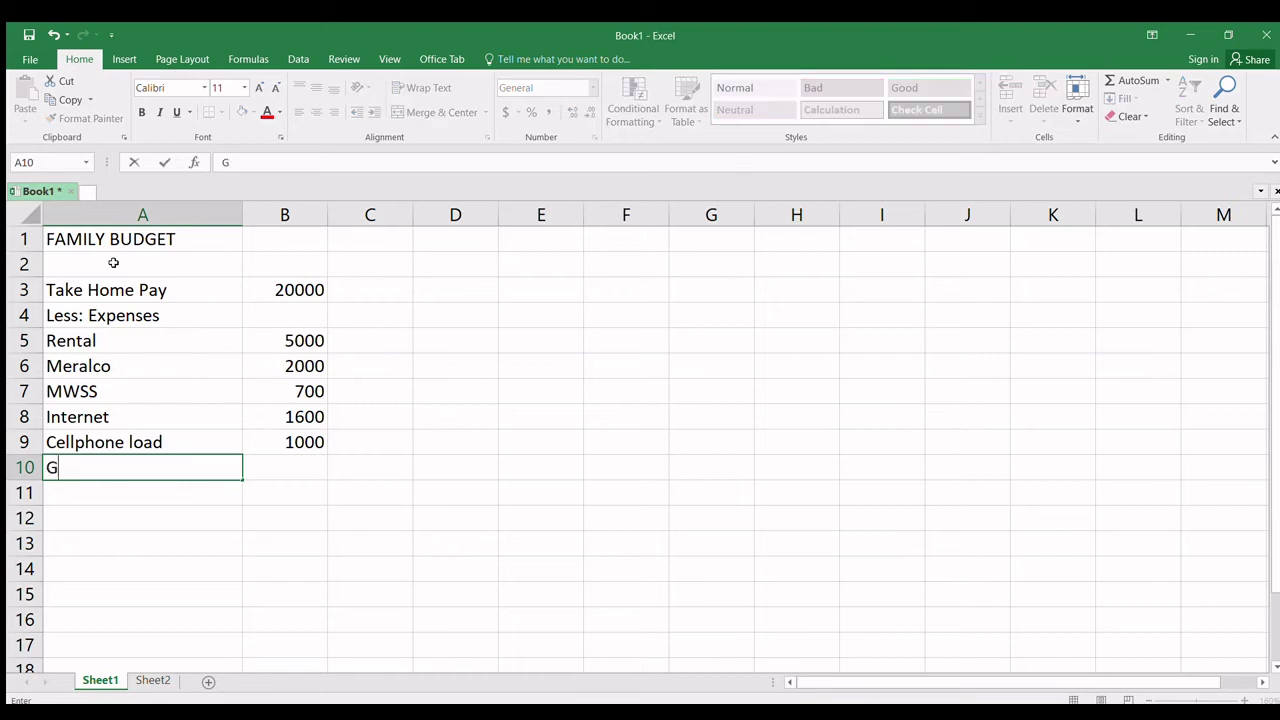
{"action": "type", "text": "roceries"}
{"action": "key", "text": "Return"}
{"action": "key", "text": "Up"}
{"action": "key", "text": "Right"}
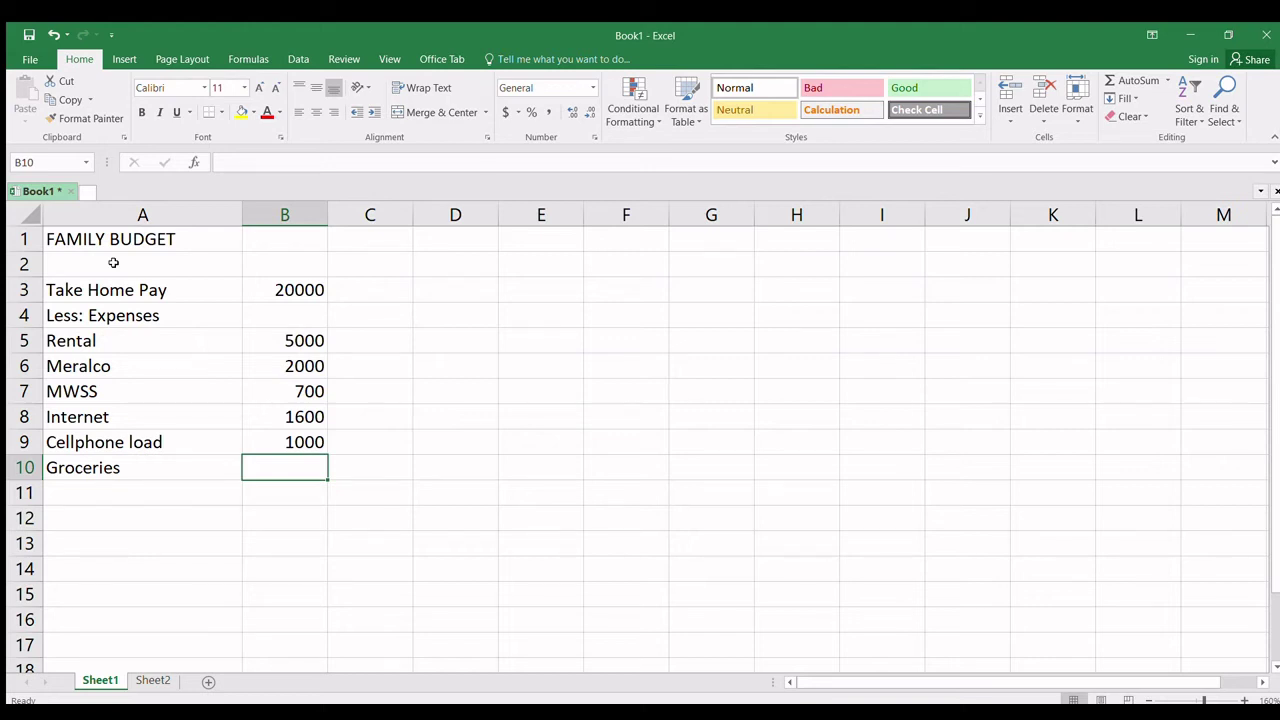
{"action": "type", "text": "6000"}
{"action": "key", "text": "Return"}
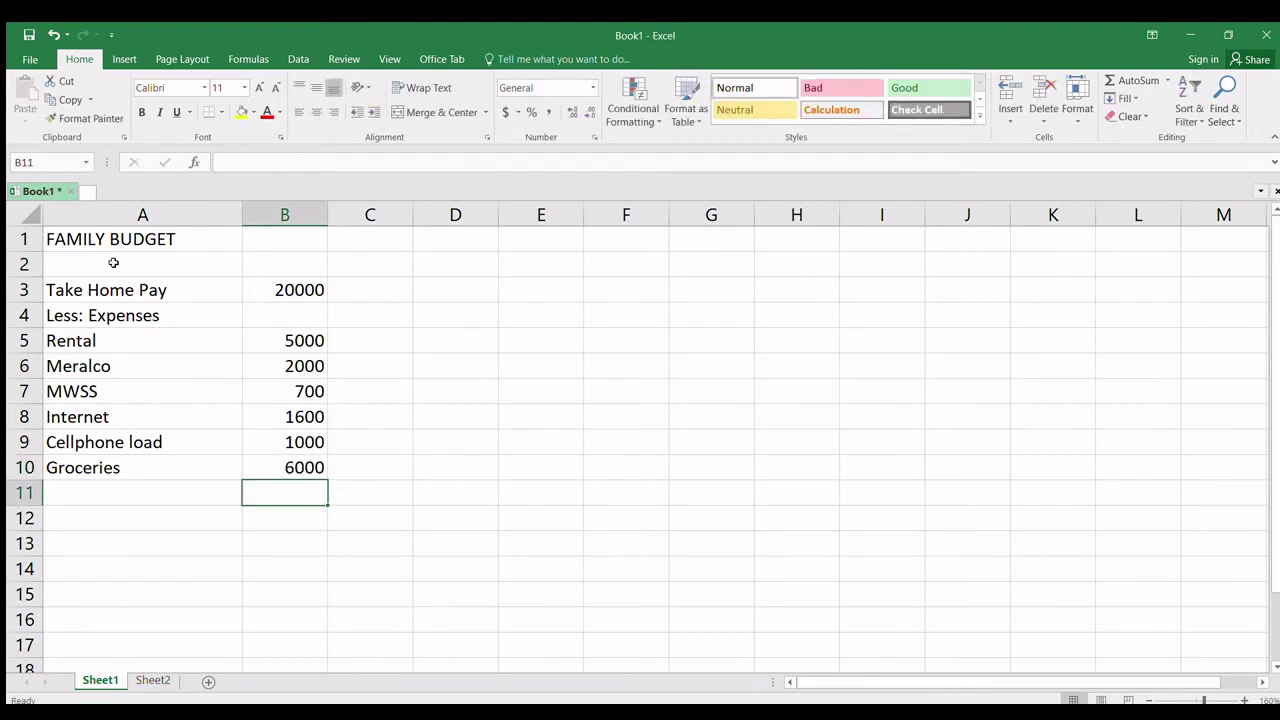
{"action": "key", "text": "Left"}
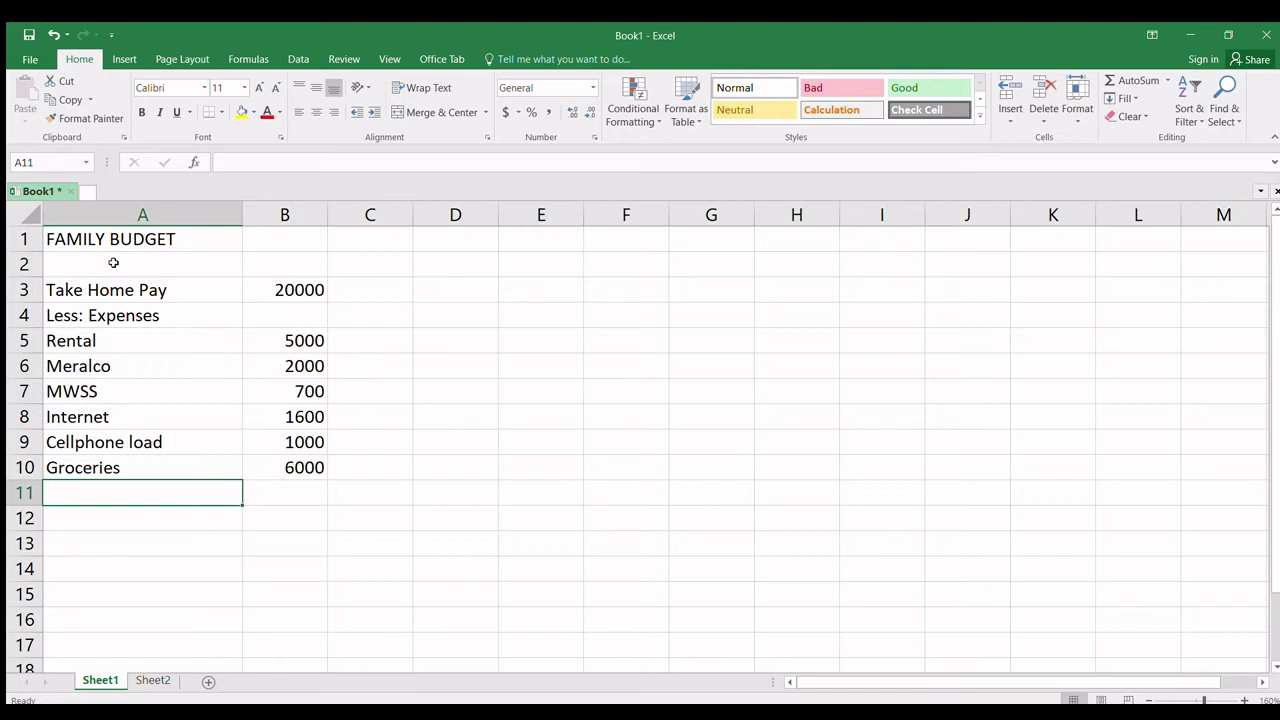
Step: Add Tithes with an amount of 2000 in row 11
{"action": "type", "text": "Tig"}
{"action": "key", "text": "BackSpace"}
{"action": "type", "text": "t"}
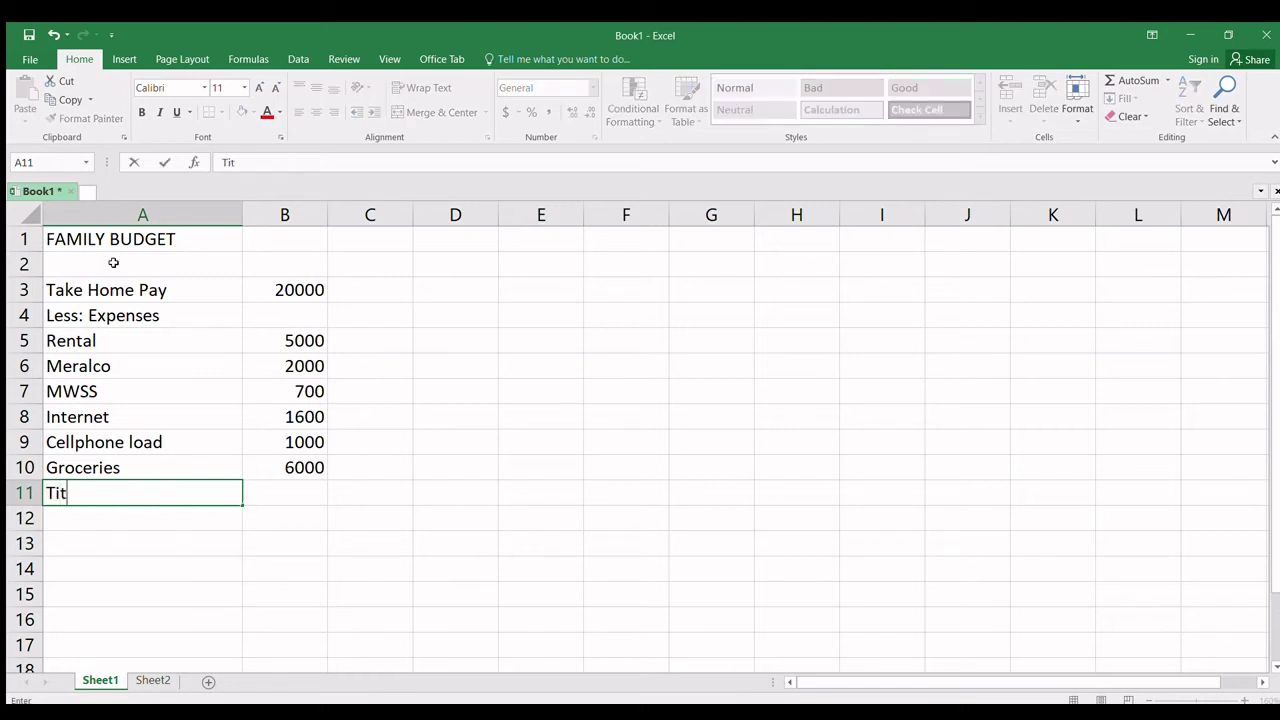
{"action": "type", "text": "hes"}
{"action": "key", "text": "Return"}
{"action": "key", "text": "Up"}
{"action": "key", "text": "Right"}
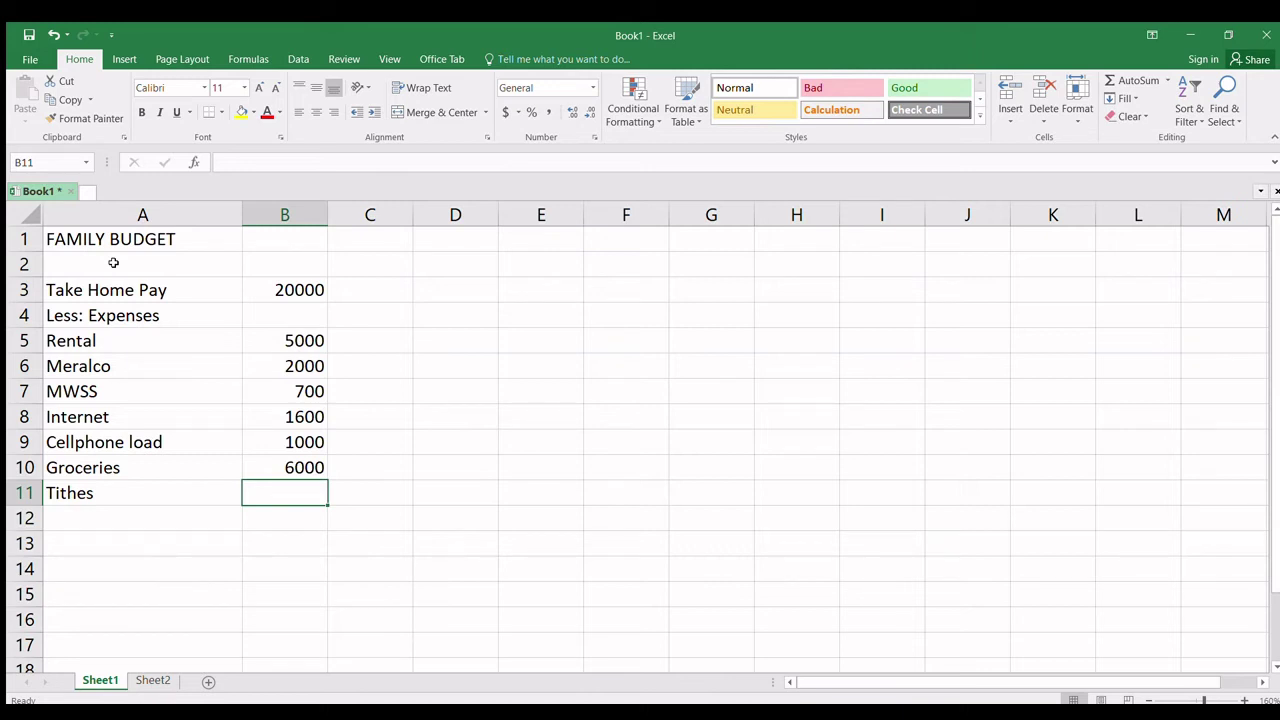
{"action": "type", "text": "200"}
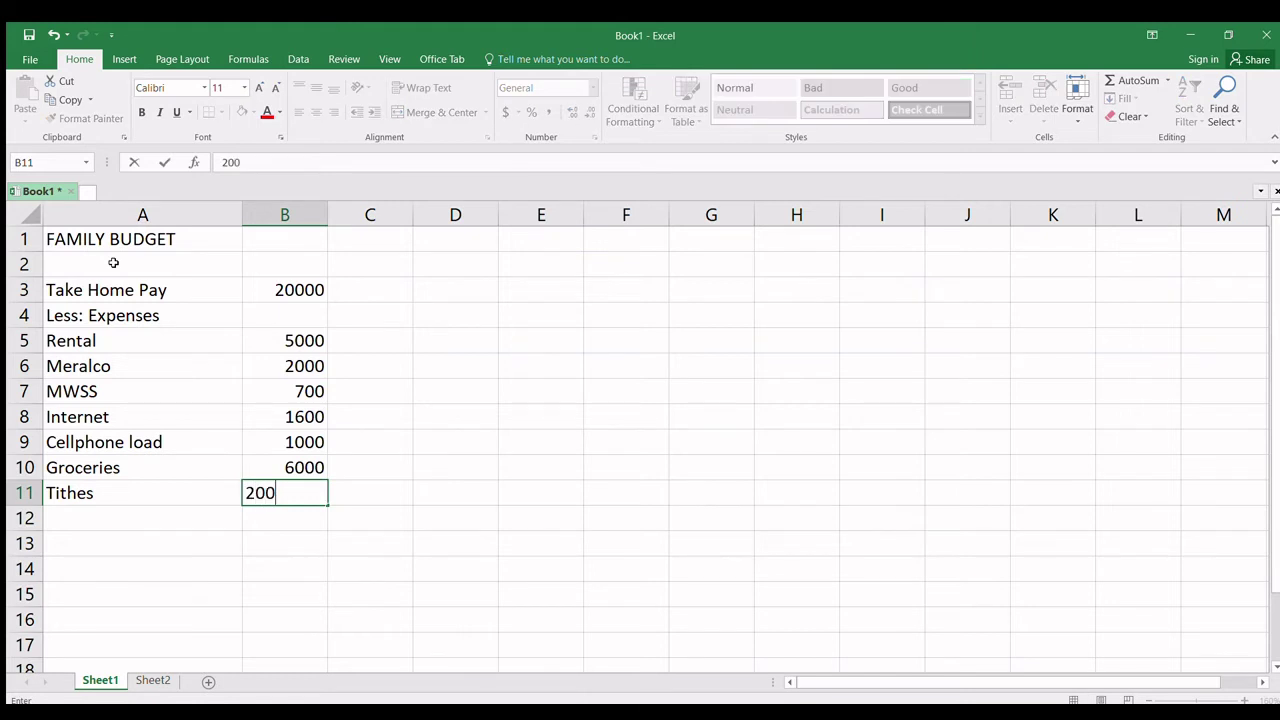
{"action": "type", "text": "0"}
{"action": "key", "text": "Return"}
{"action": "key", "text": "Left"}
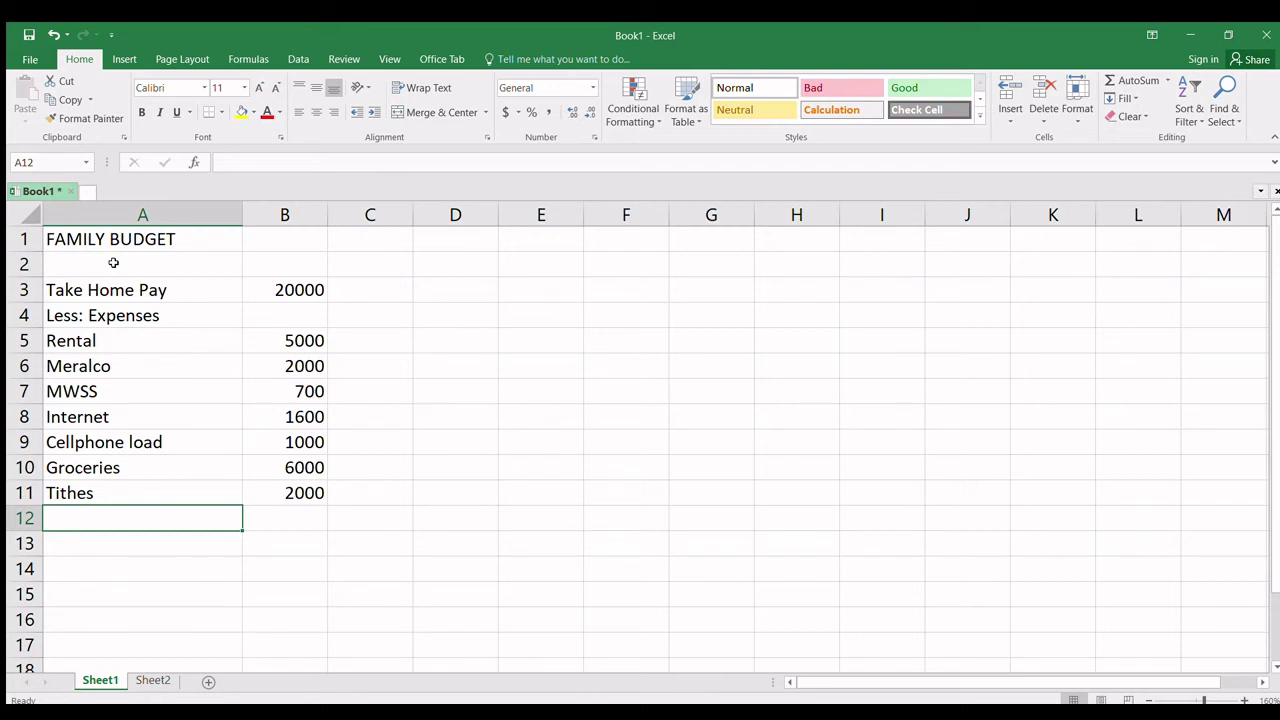
Step: Add Savings with an amount of 2000 in row 12
{"action": "type", "text": "S"}
{"action": "type", "text": "avin"}
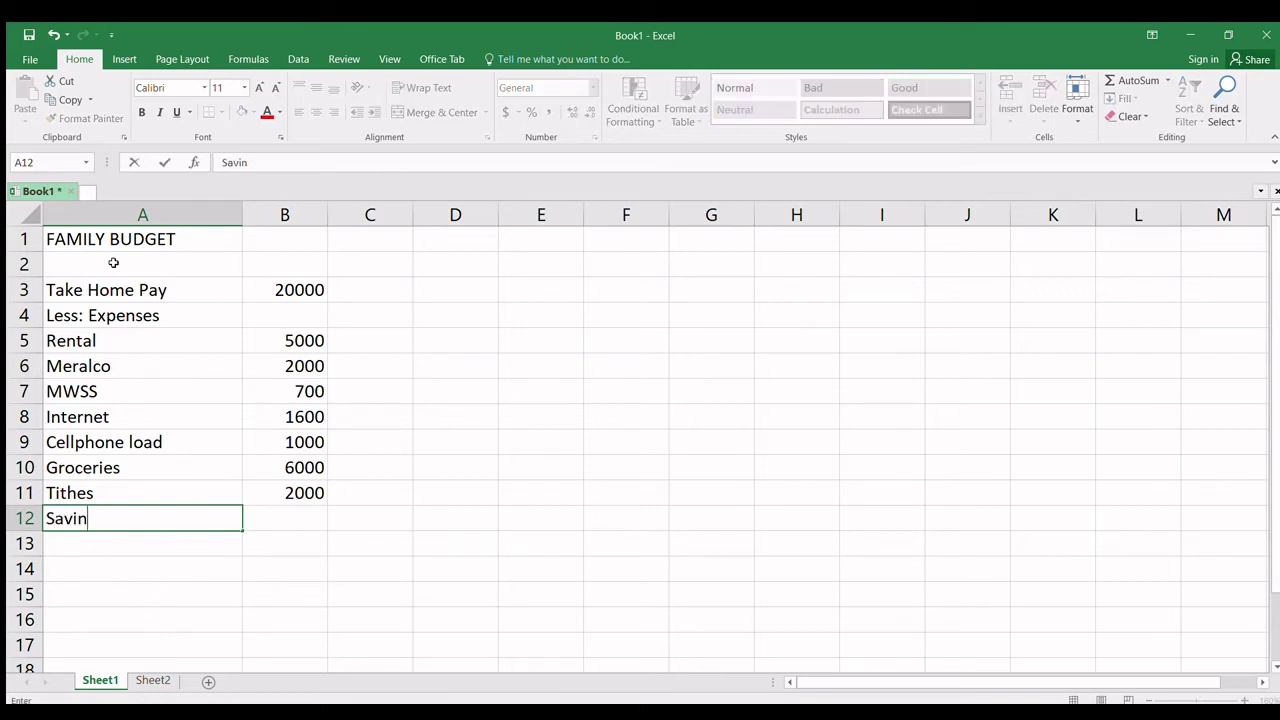
{"action": "type", "text": "gs"}
{"action": "key", "text": "Return"}
{"action": "key", "text": "Right"}
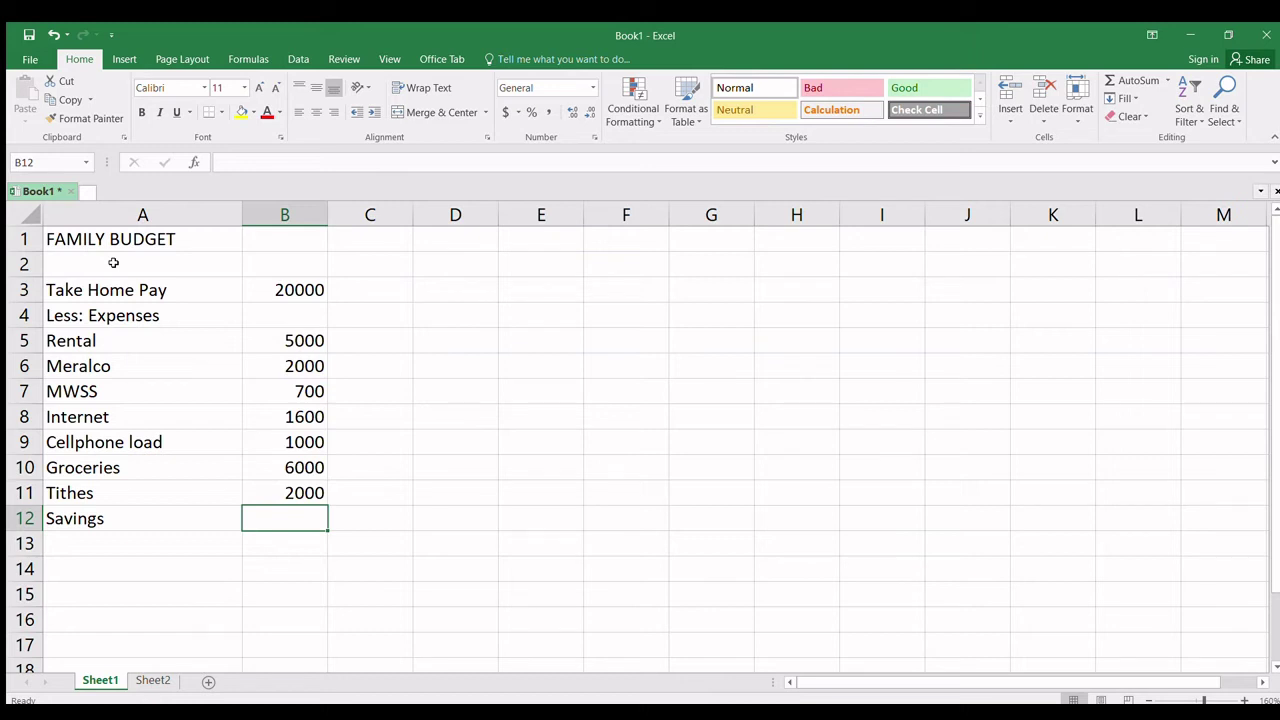
{"action": "type", "text": "200"}
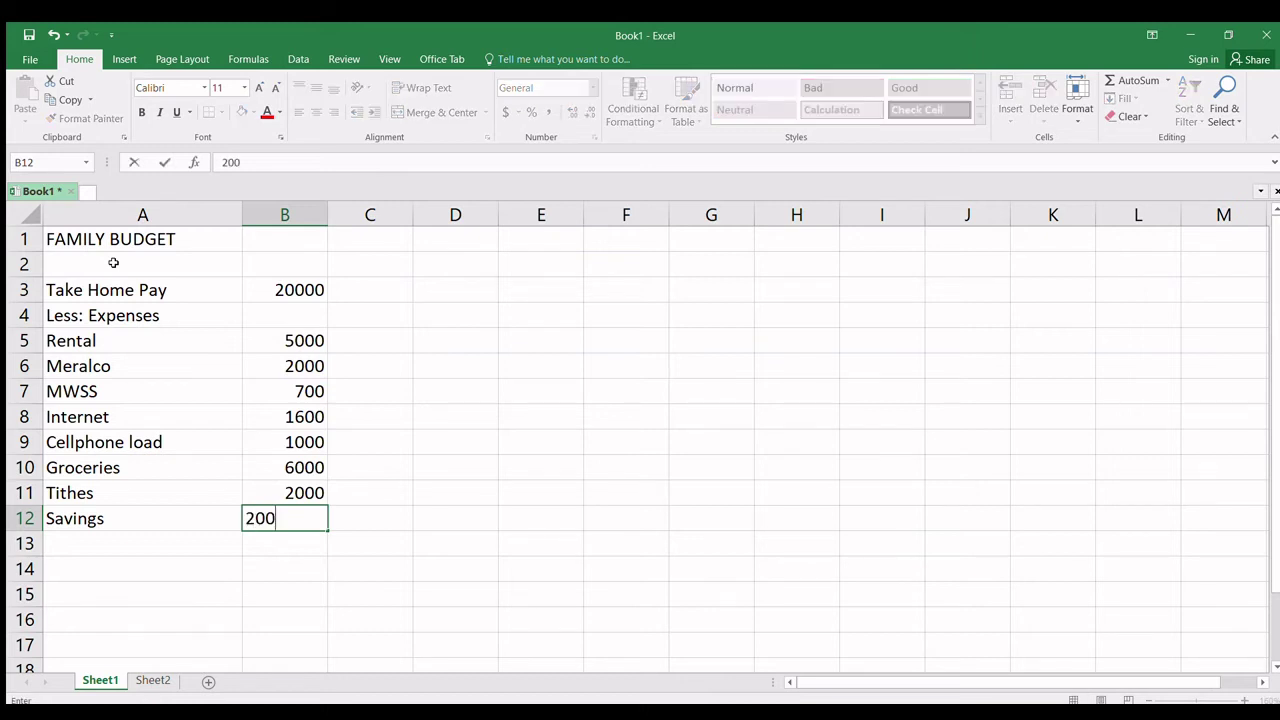
{"action": "type", "text": "0"}
{"action": "key", "text": "Return"}
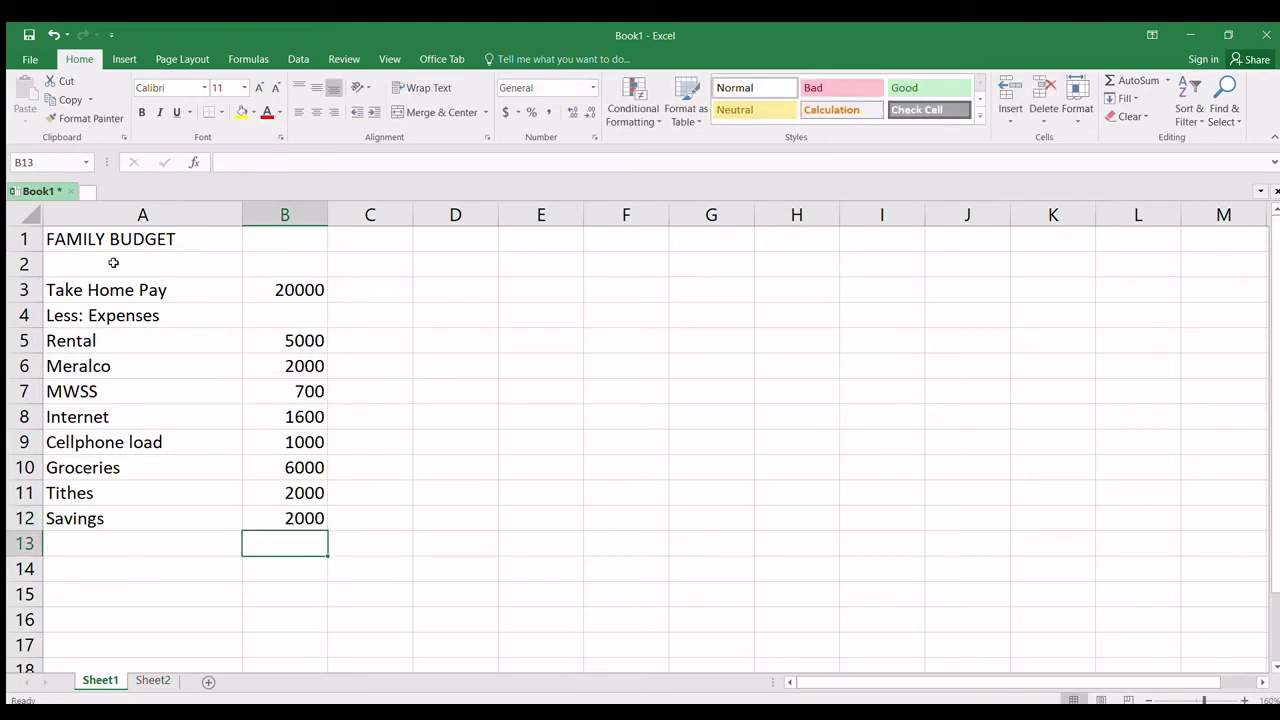
{"action": "key", "text": "Left"}
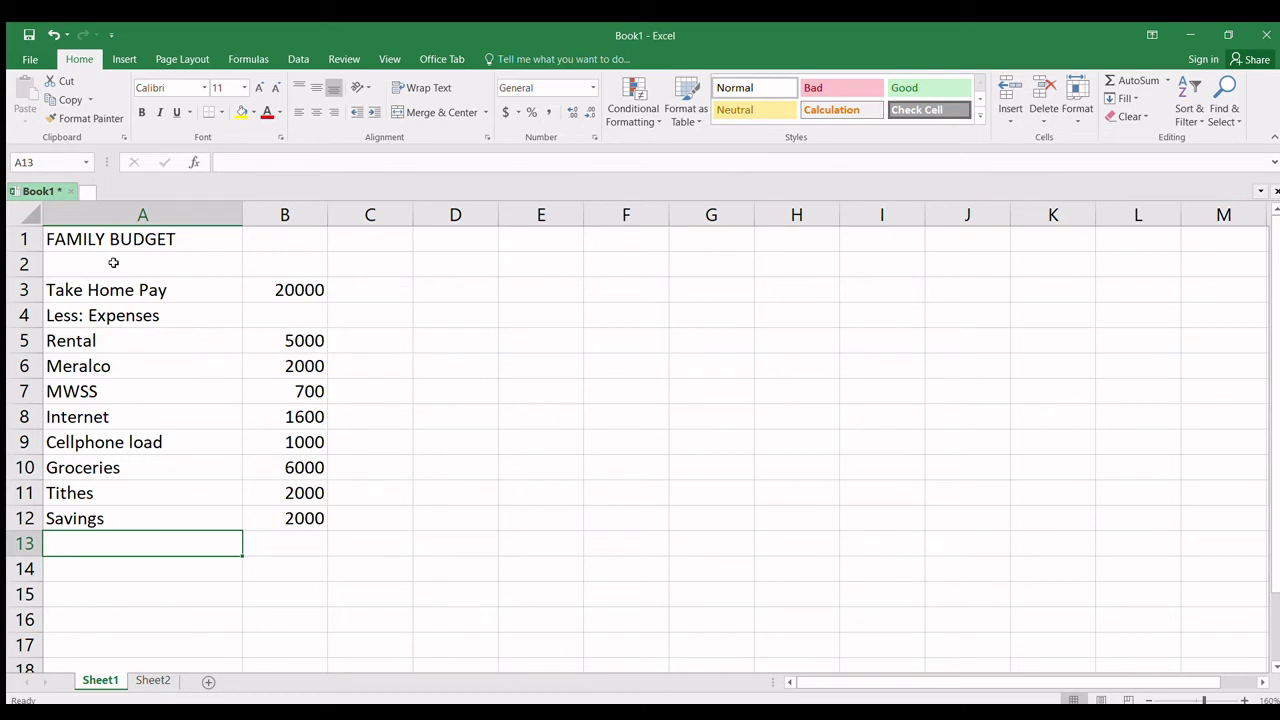
Step: Enter the label Total in cell A13
{"action": "type", "text": "Total"}
{"action": "key", "text": "Return"}
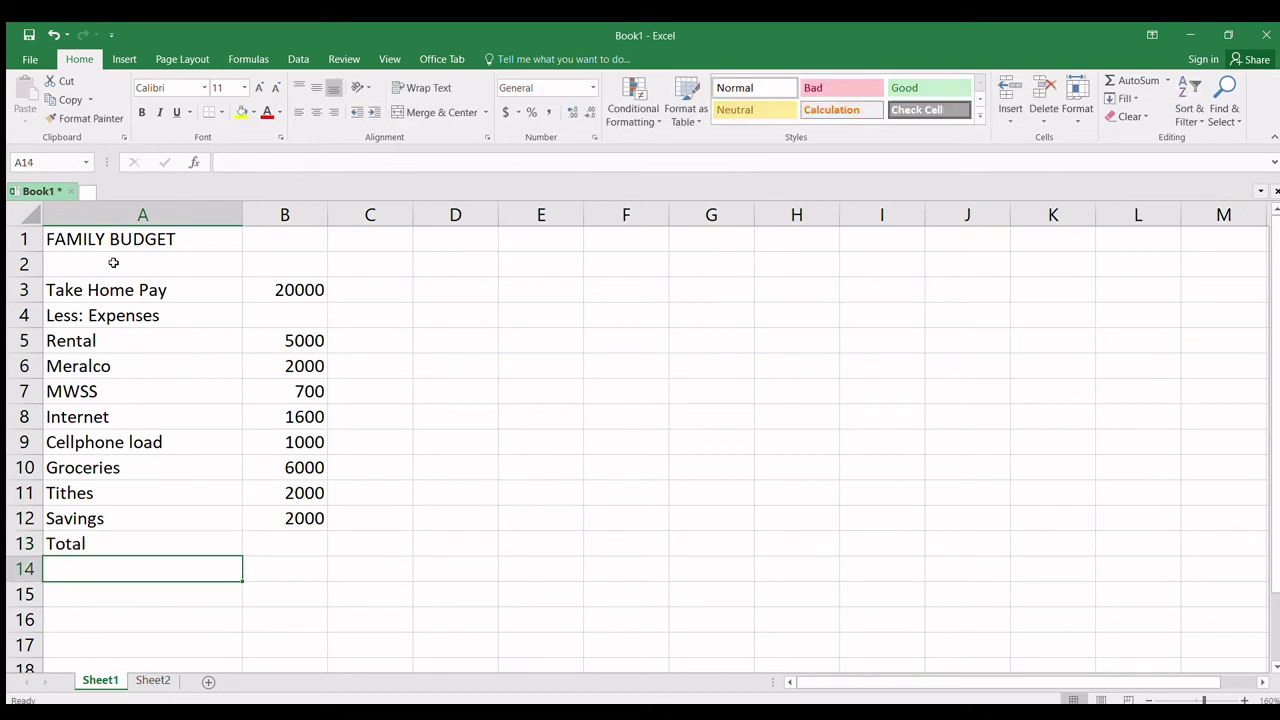
{"action": "key", "text": "Up"}
{"action": "key", "text": "Right"}
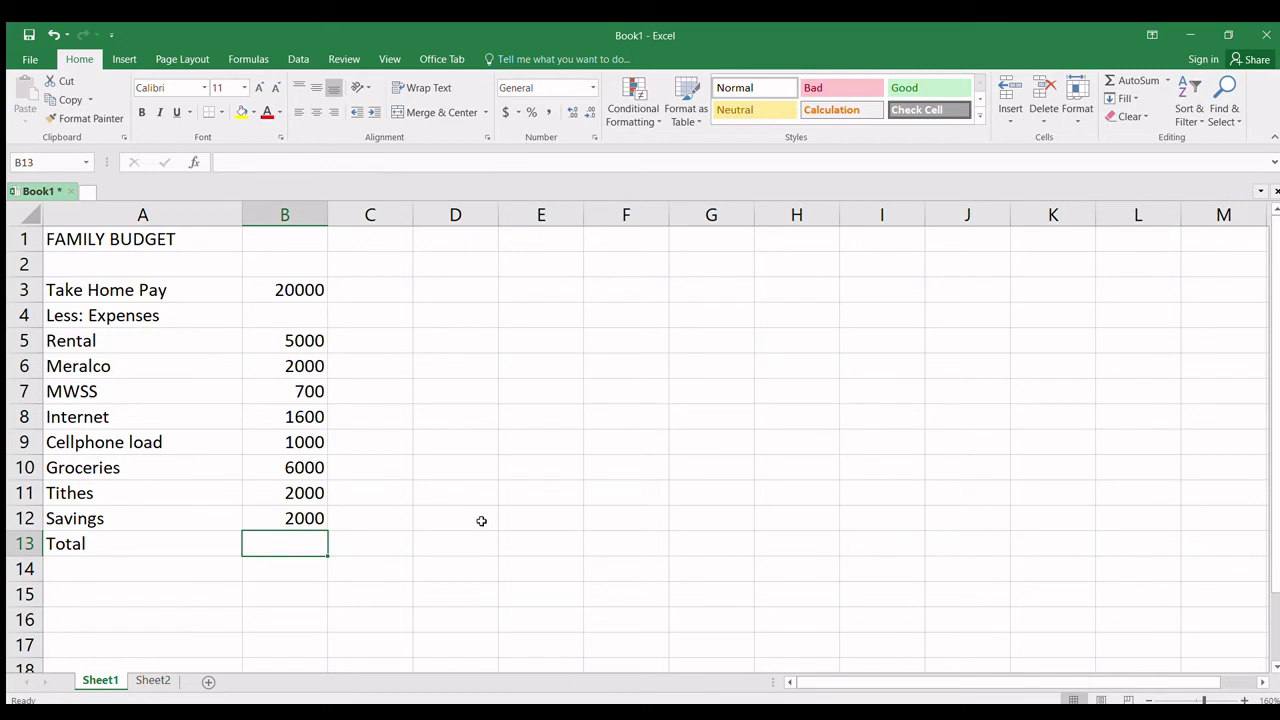
Step: Enter =SUM(B5:B12) in B13 to total the expenses at 20300
{"action": "type", "text": "="}
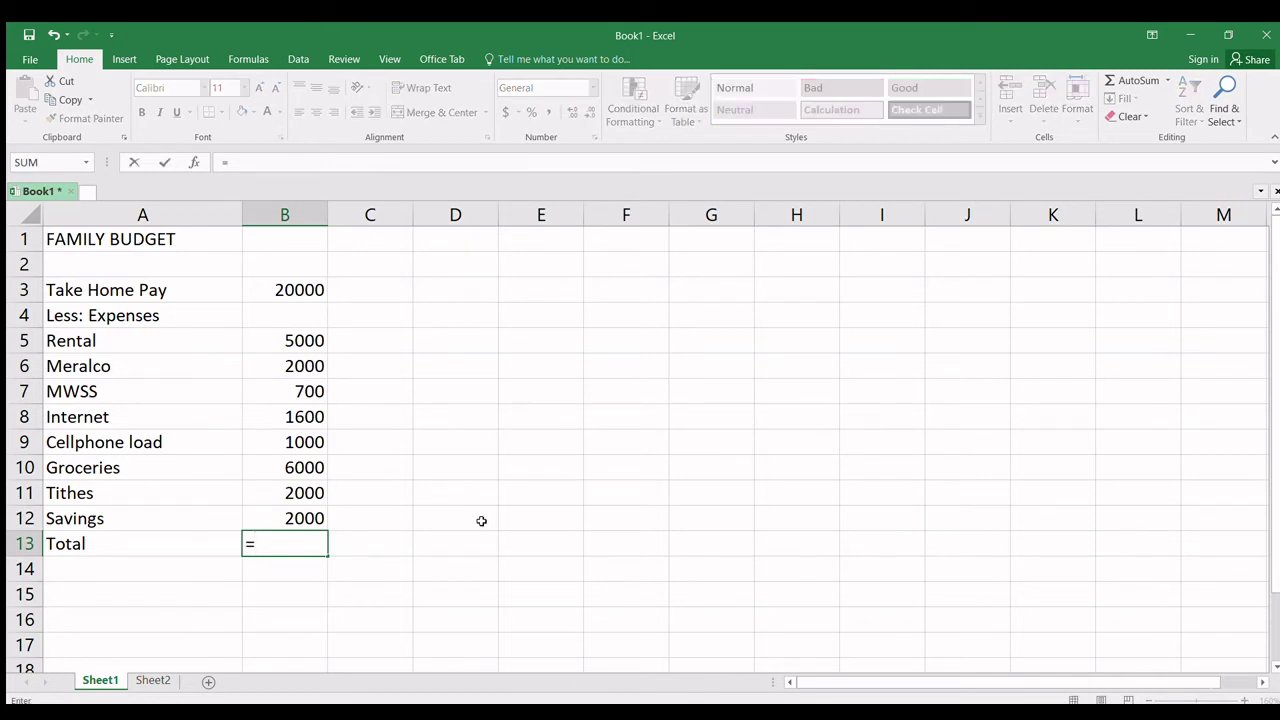
{"action": "type", "text": "sum"}
{"action": "type", "text": "("}
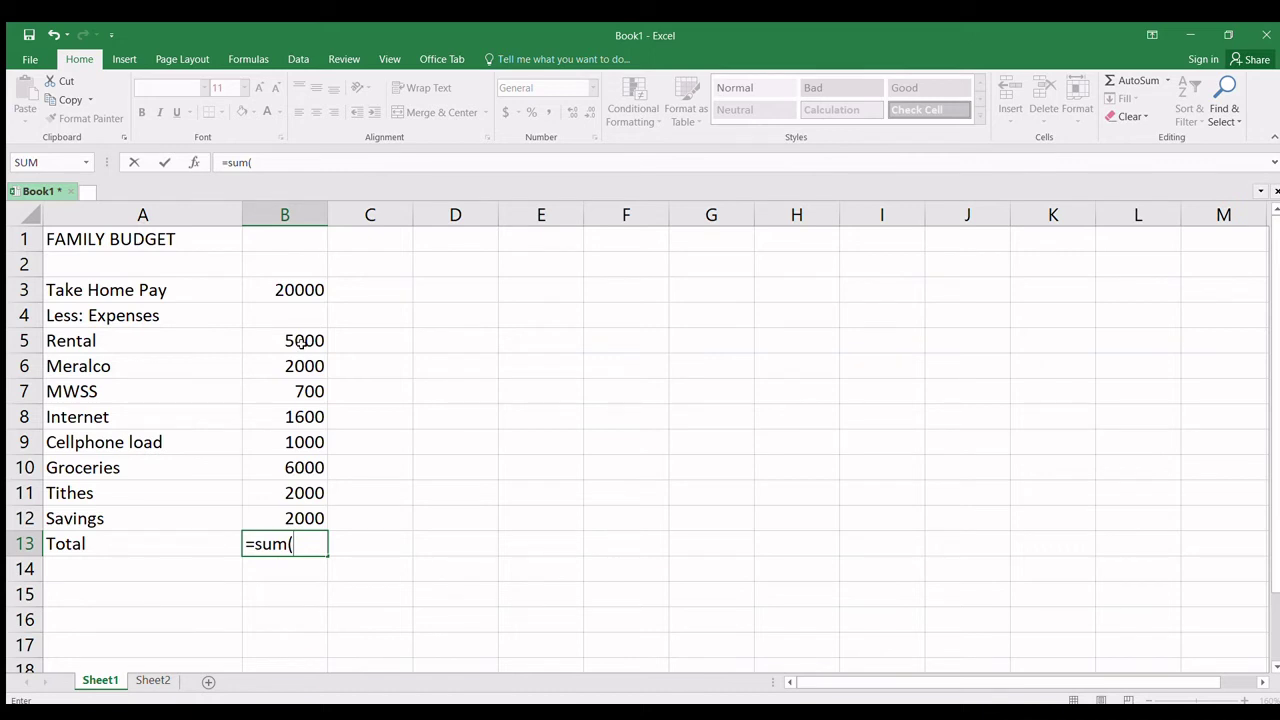
{"action": "left_click", "coordinate": [302, 341]}
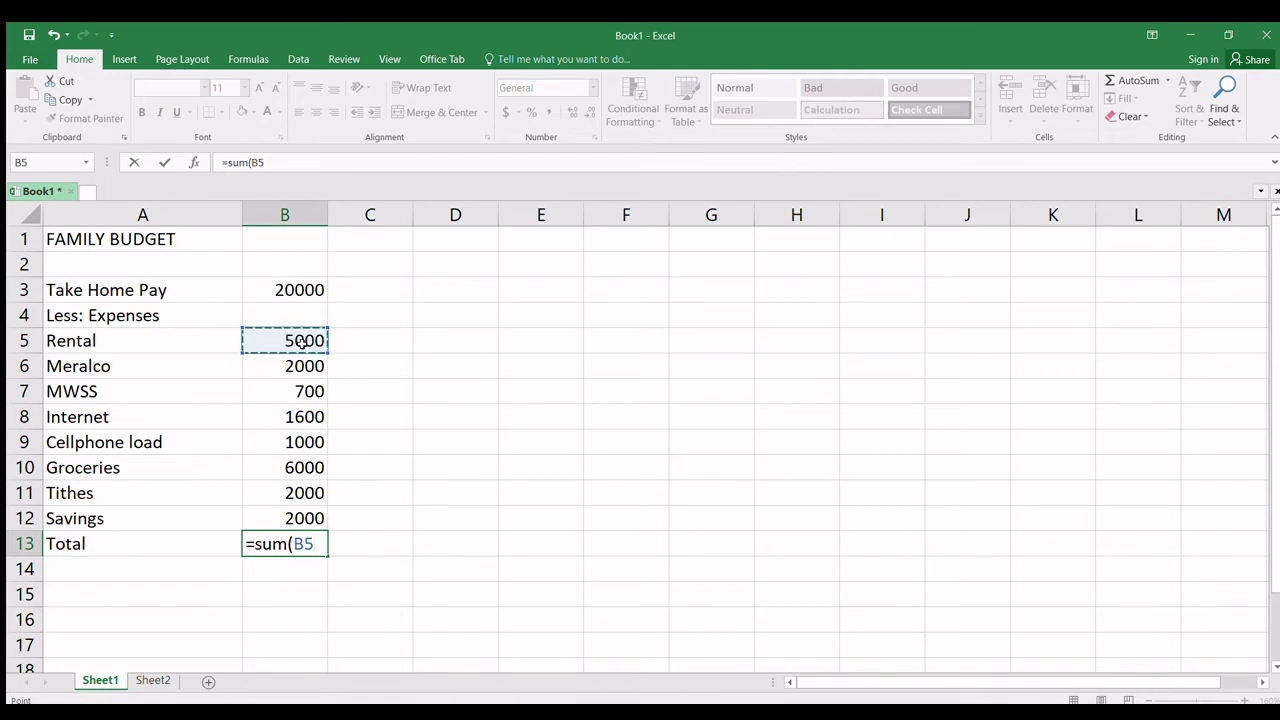
{"action": "key", "text": "shift+Down"}
{"action": "key", "text": "shift+Down"}
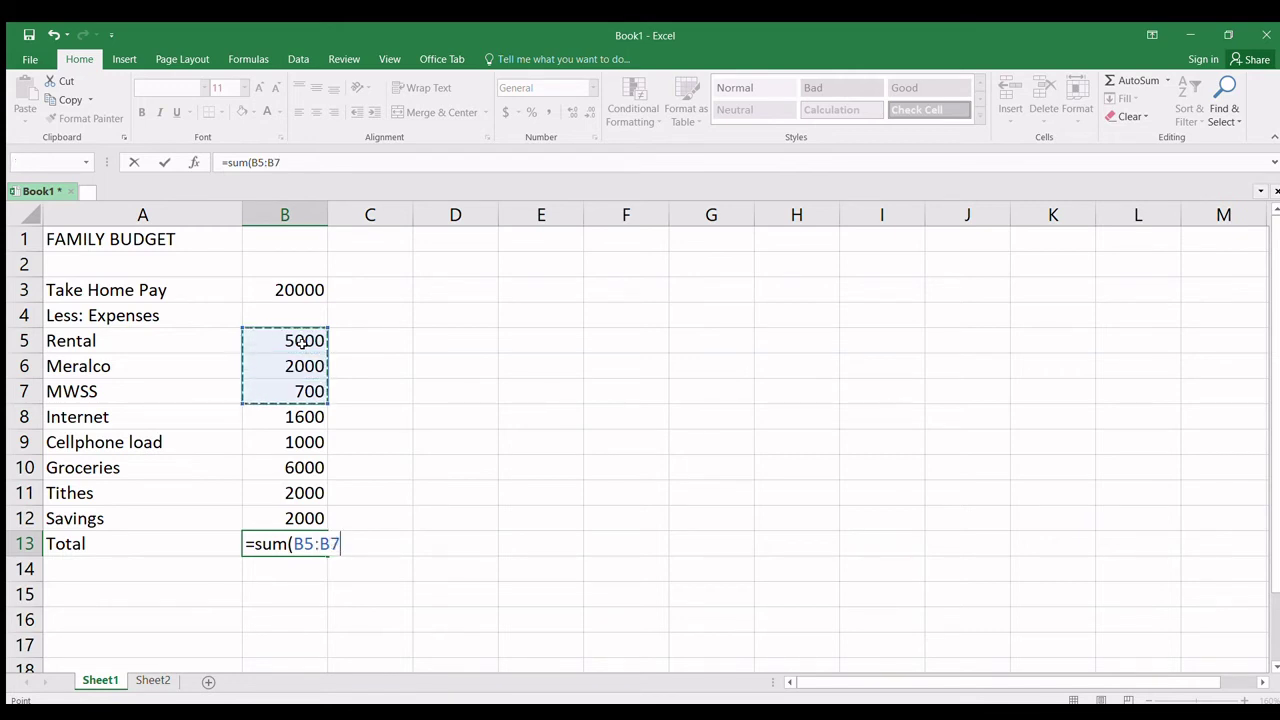
{"action": "key", "text": "shift+Down"}
{"action": "key", "text": "shift+Down"}
{"action": "key", "text": "shift+Down"}
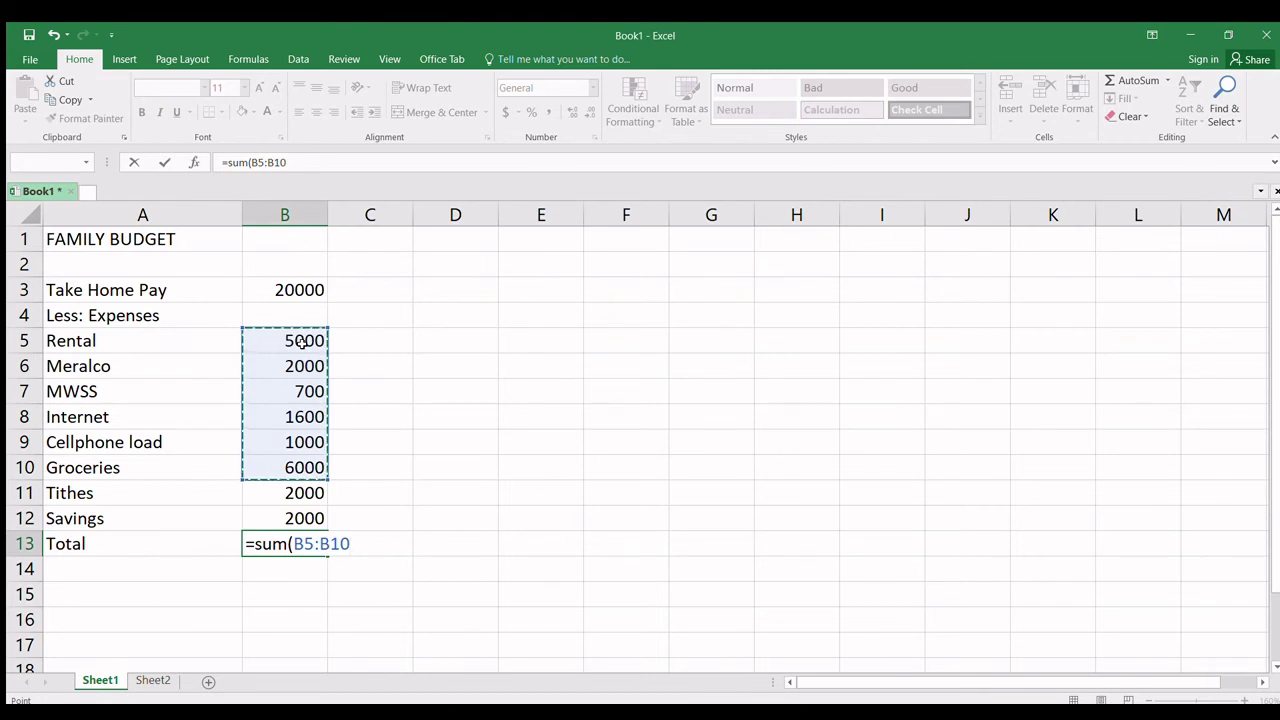
{"action": "key", "text": "shift+Down"}
{"action": "key", "text": "shift+Down"}
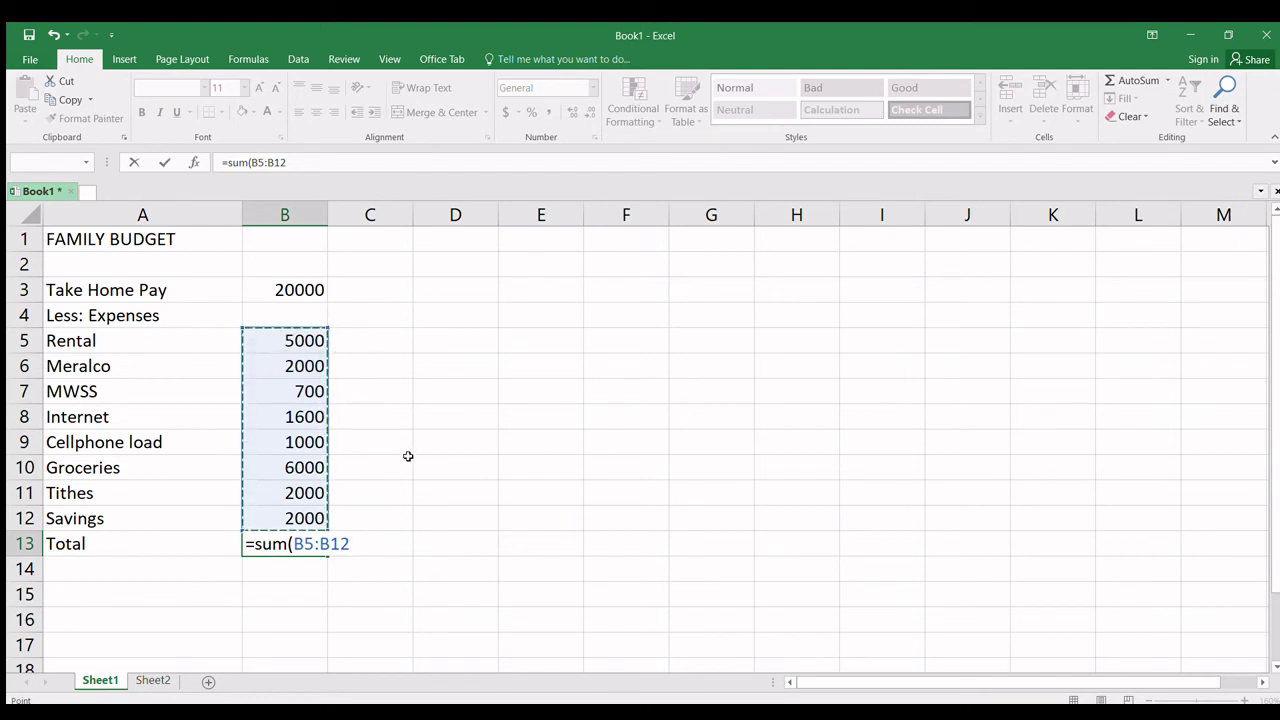
{"action": "type", "text": ")"}
{"action": "key", "text": "Return"}
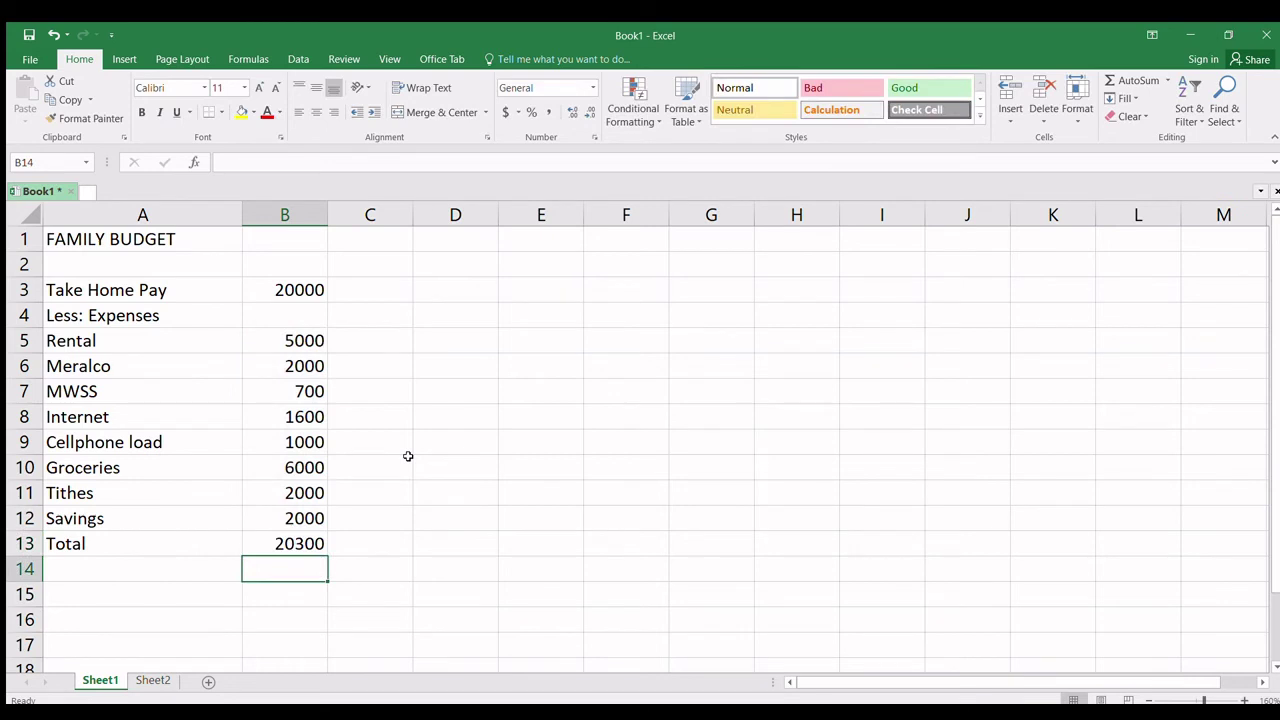
{"action": "left_click", "coordinate": [310, 543]}
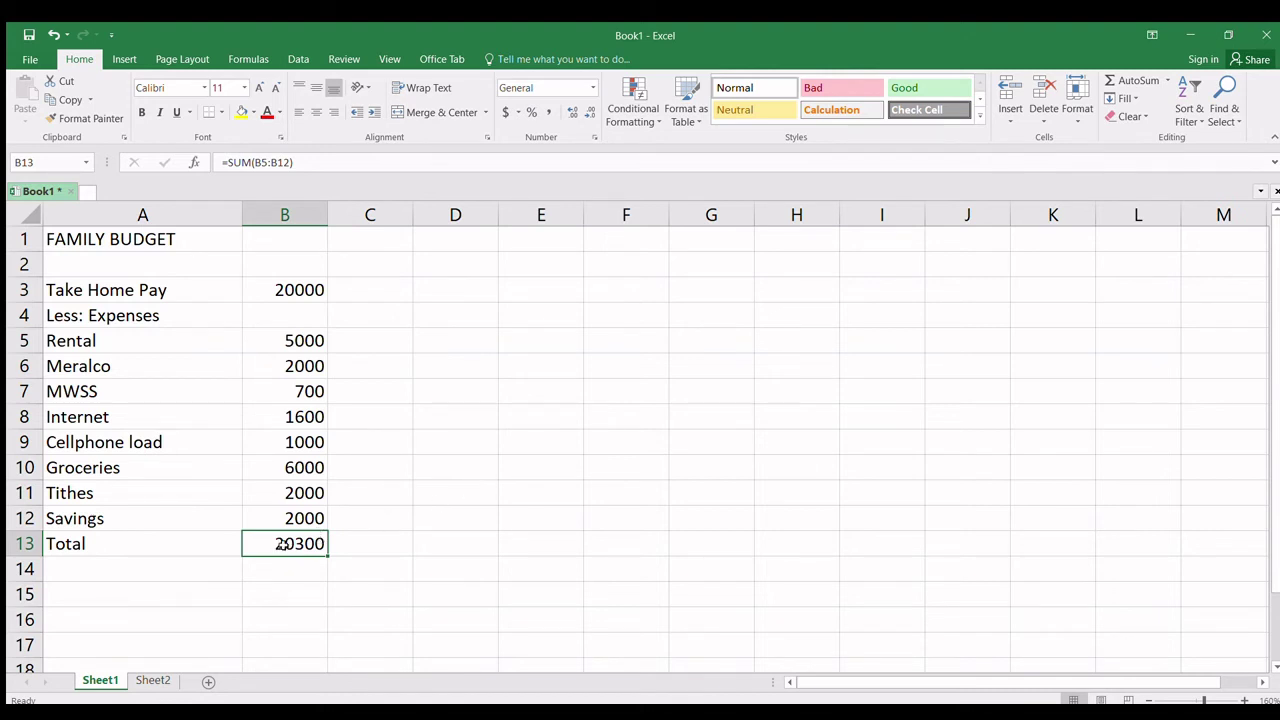
{"action": "left_click", "coordinate": [280, 290]}
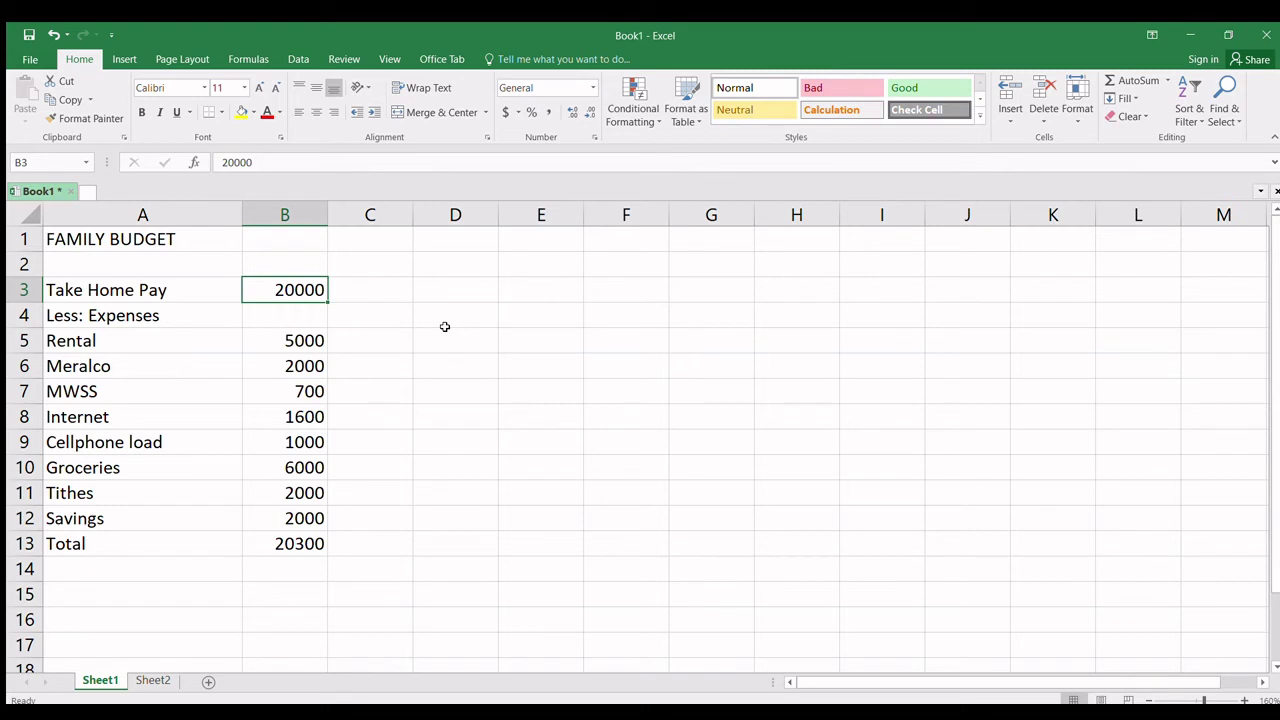
{"action": "left_click", "coordinate": [372, 292]}
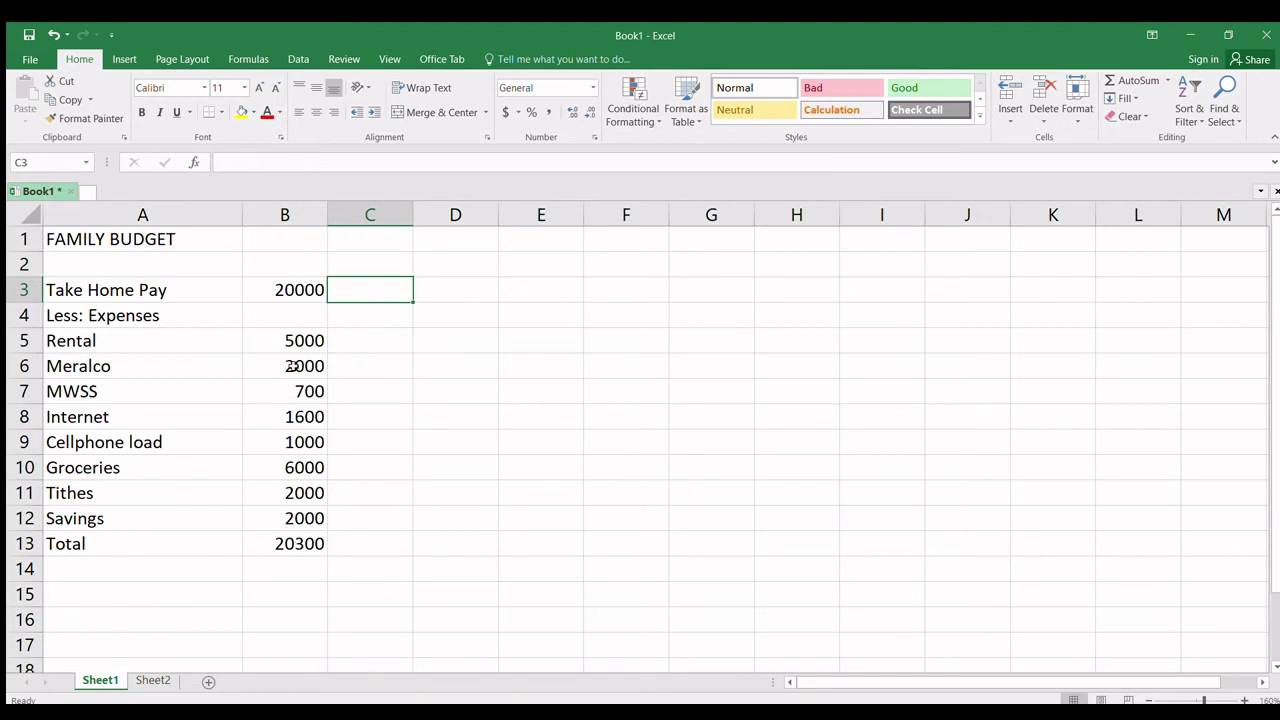
{"action": "left_click", "coordinate": [295, 341]}
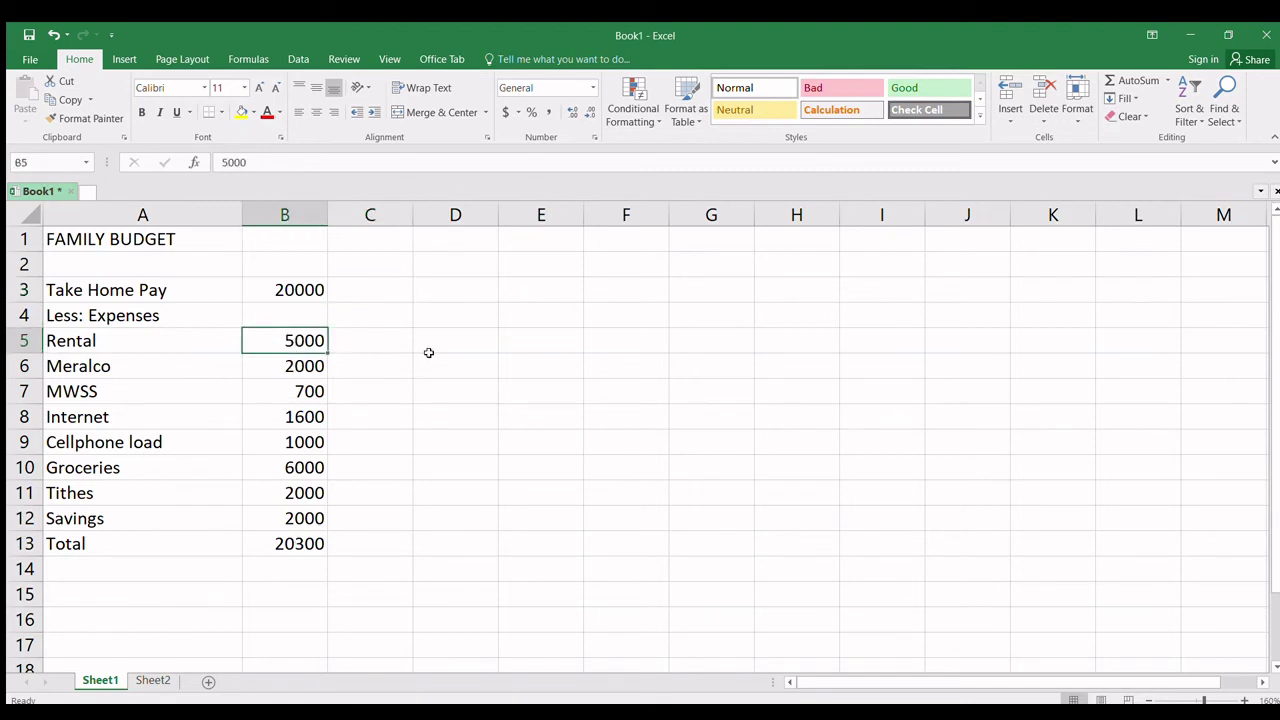
{"action": "left_click", "coordinate": [300, 366]}
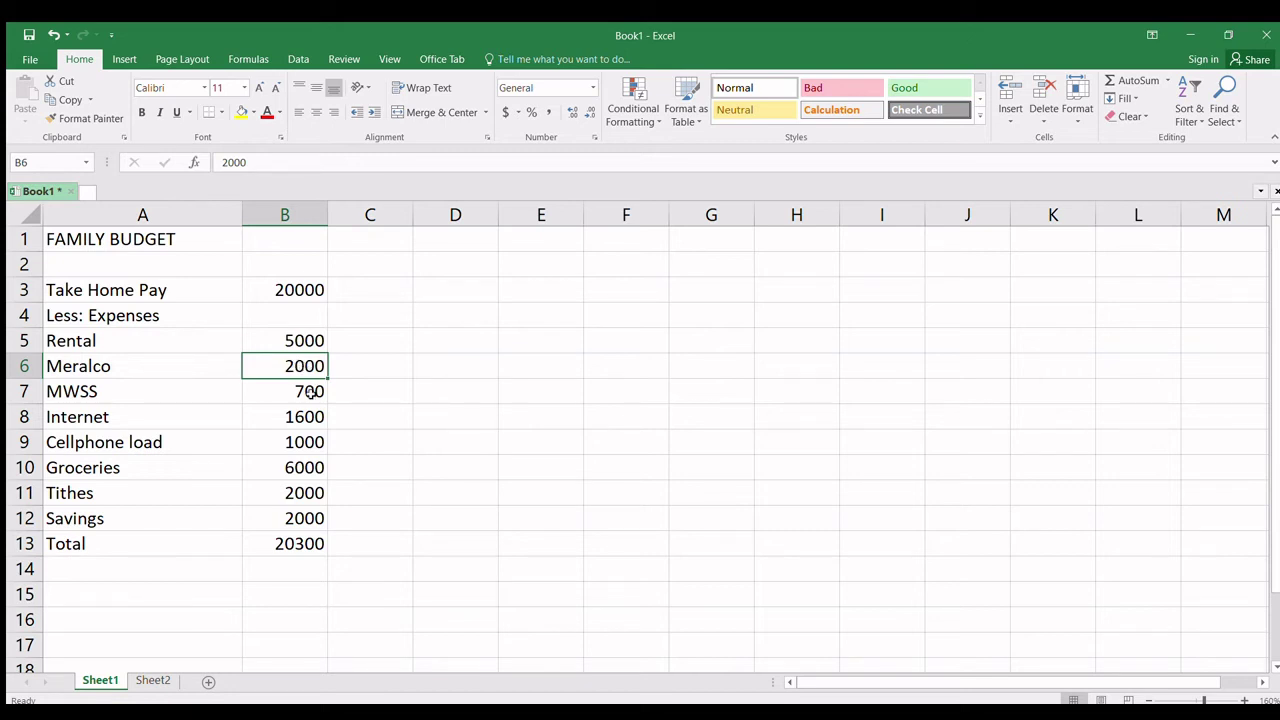
{"action": "left_click", "coordinate": [311, 392]}
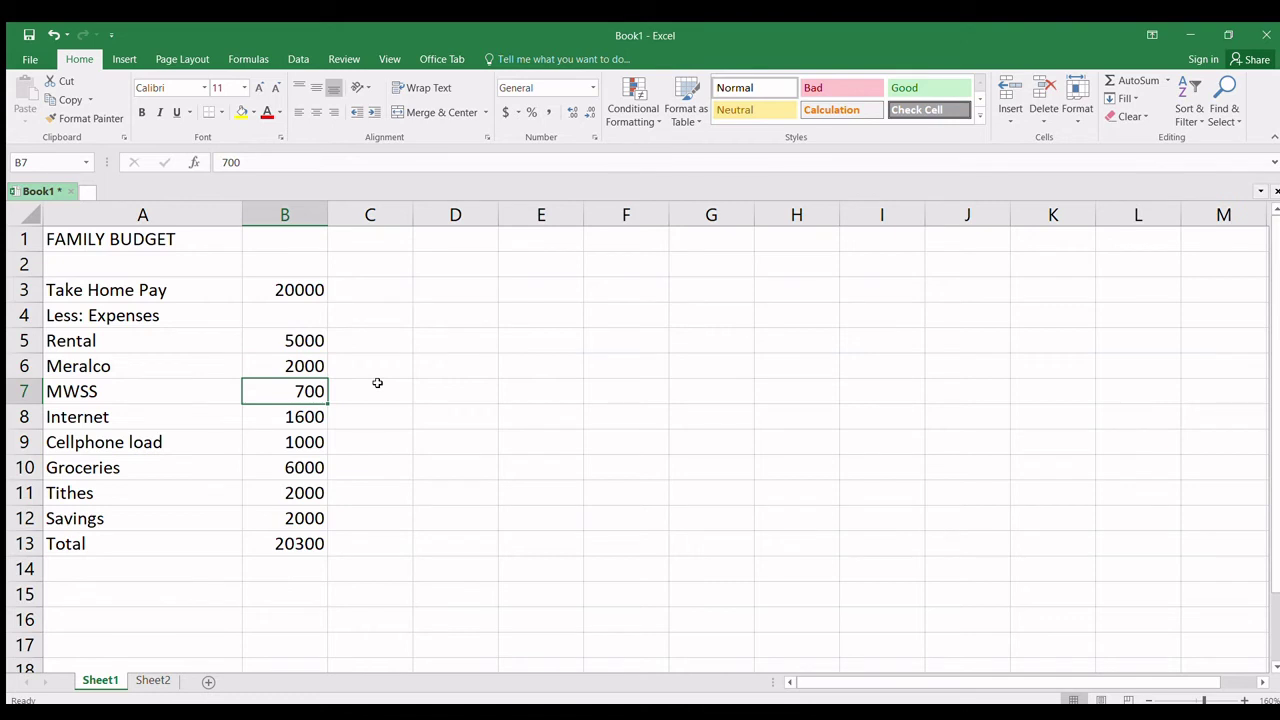
{"action": "key", "text": "Down"}
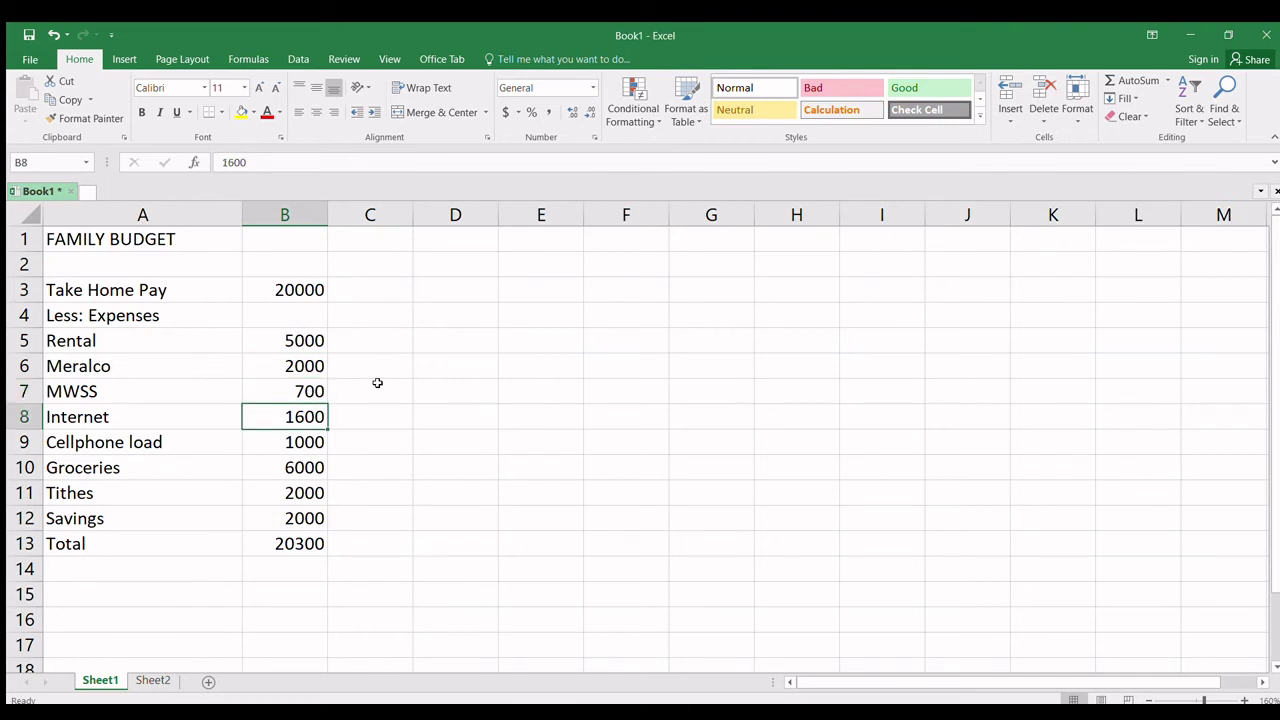
{"action": "key", "text": "Down"}
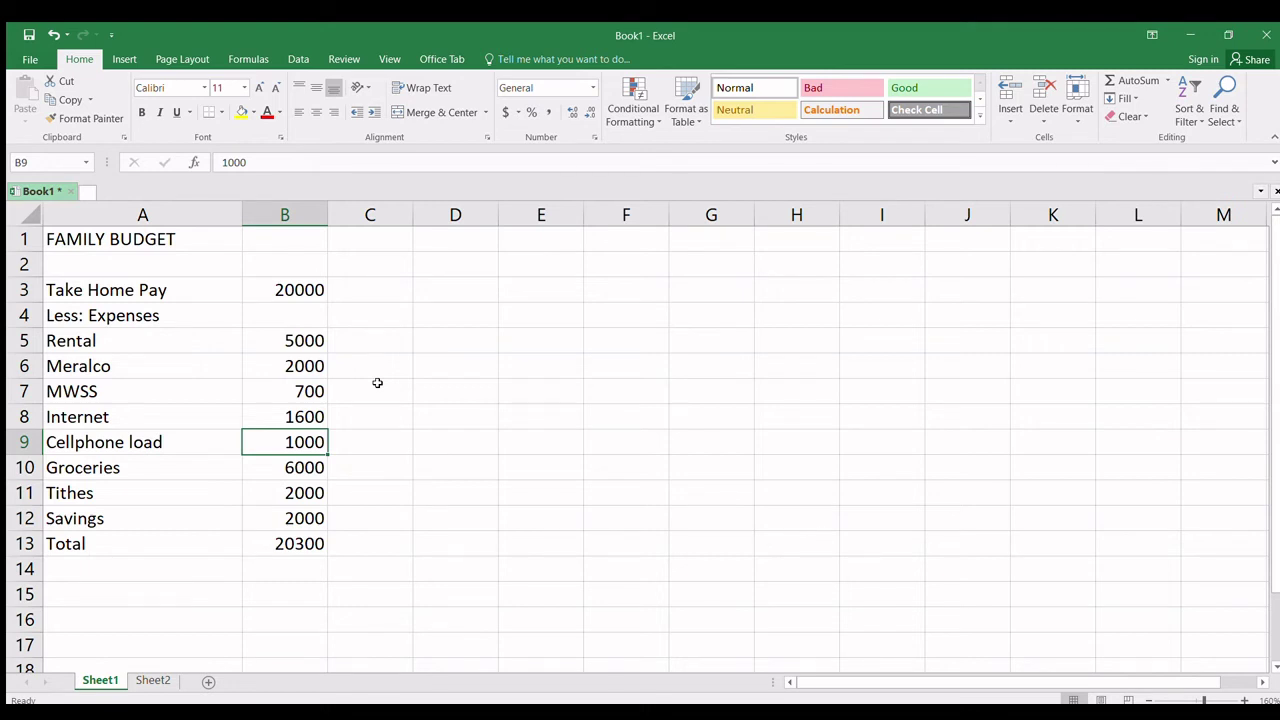
Step: Change Cellphone load to 600 and Groceries to 5000
{"action": "type", "text": "600"}
{"action": "key", "text": "Return"}
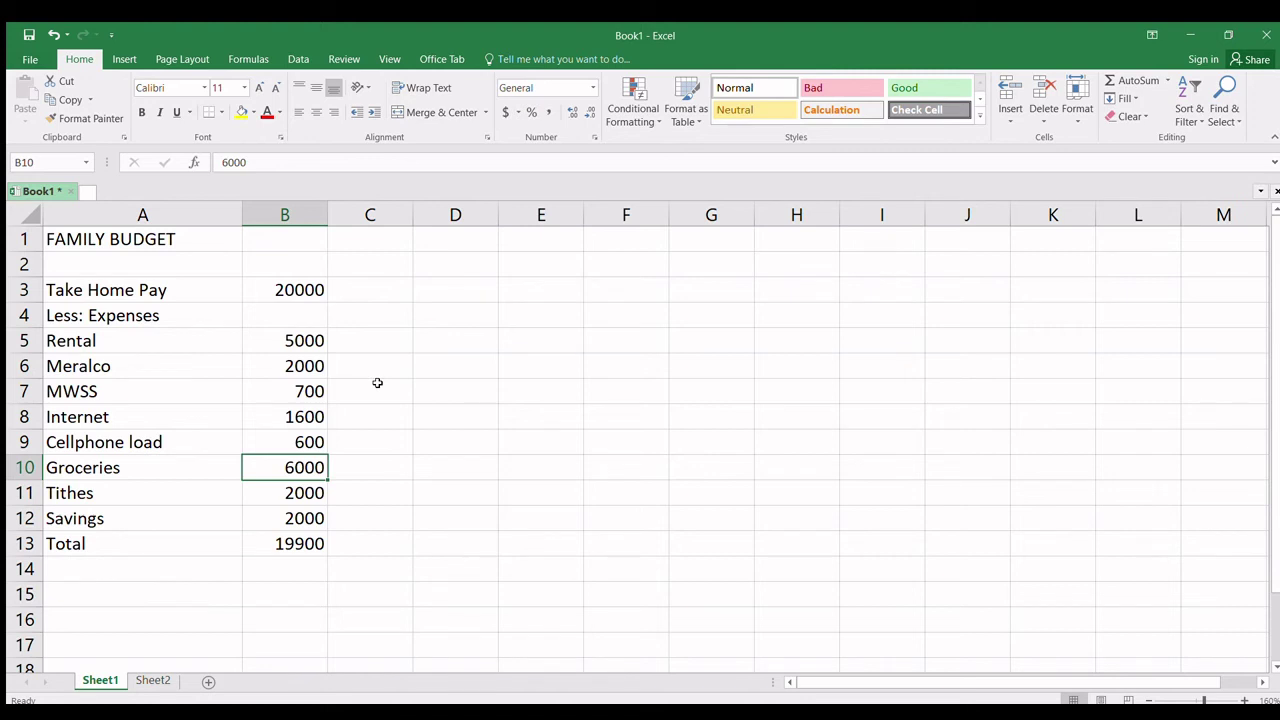
{"action": "type", "text": "5000"}
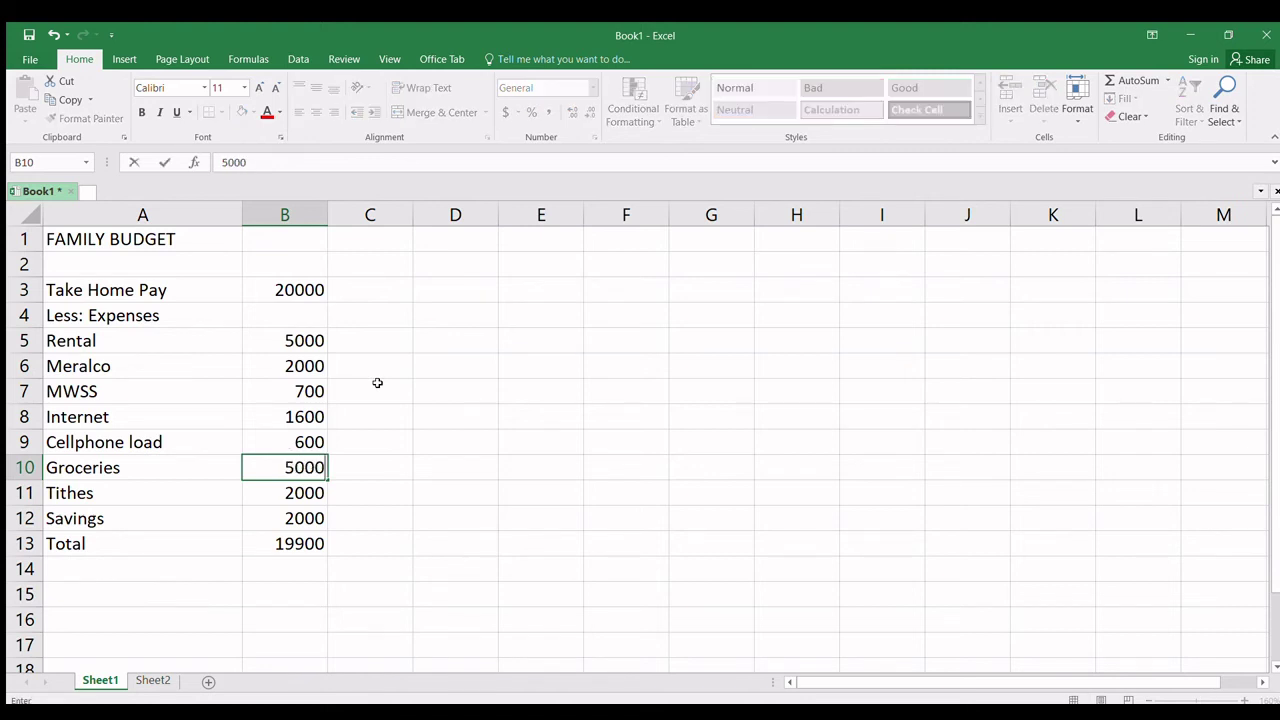
{"action": "key", "text": "Return"}
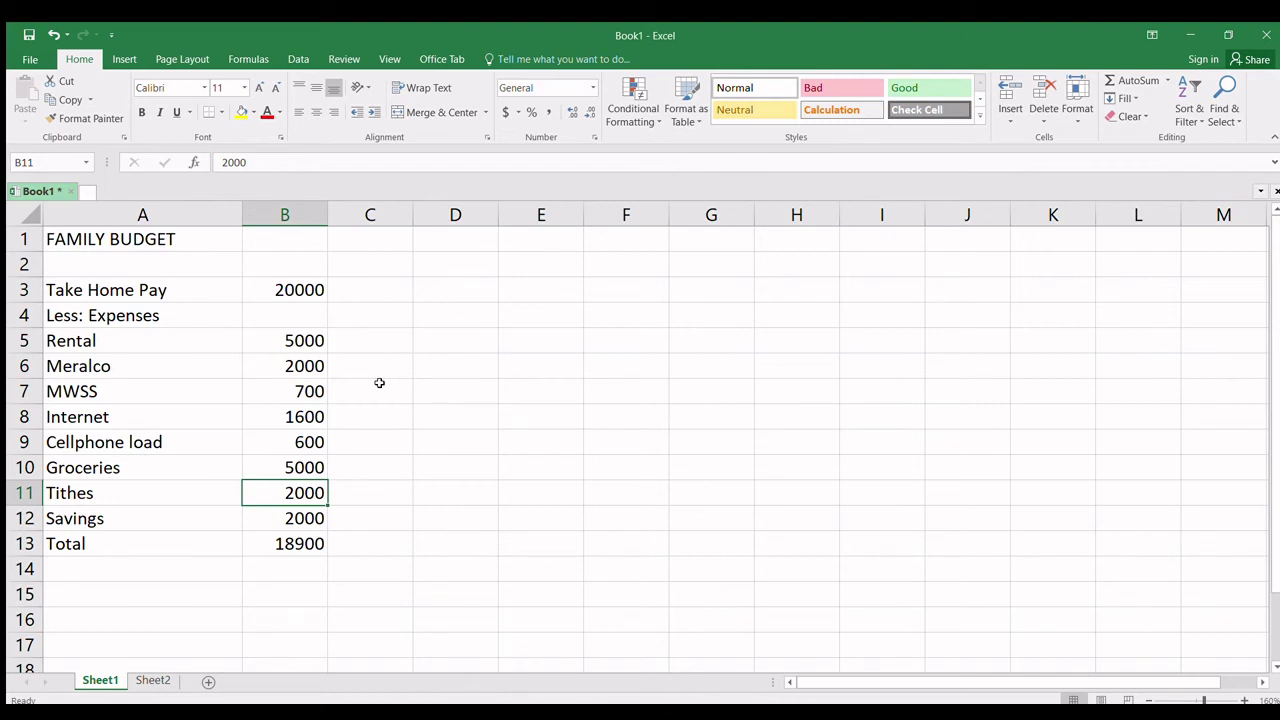
Step: Review the Tithes, Take Home Pay and Savings amounts and the Total formula in B13
{"action": "key", "text": "Left"}
{"action": "key", "text": "Right"}
{"action": "left_click", "coordinate": [295, 289]}
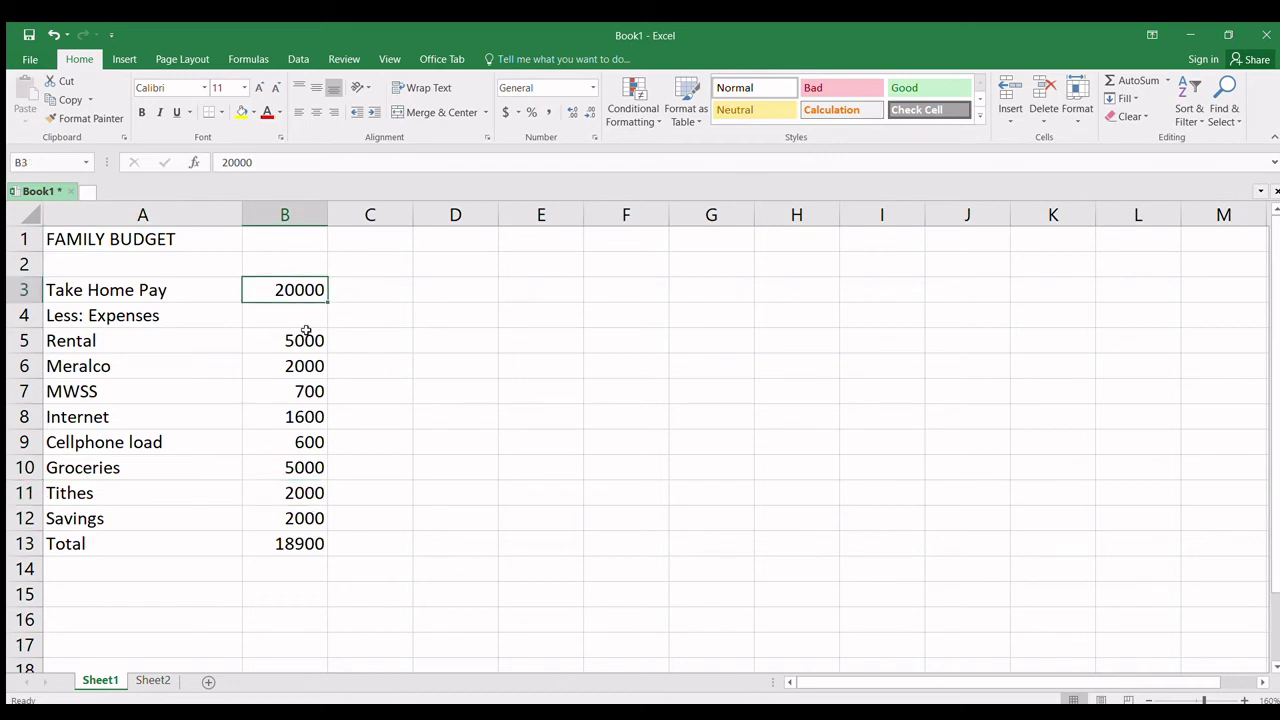
{"action": "left_click", "coordinate": [308, 493]}
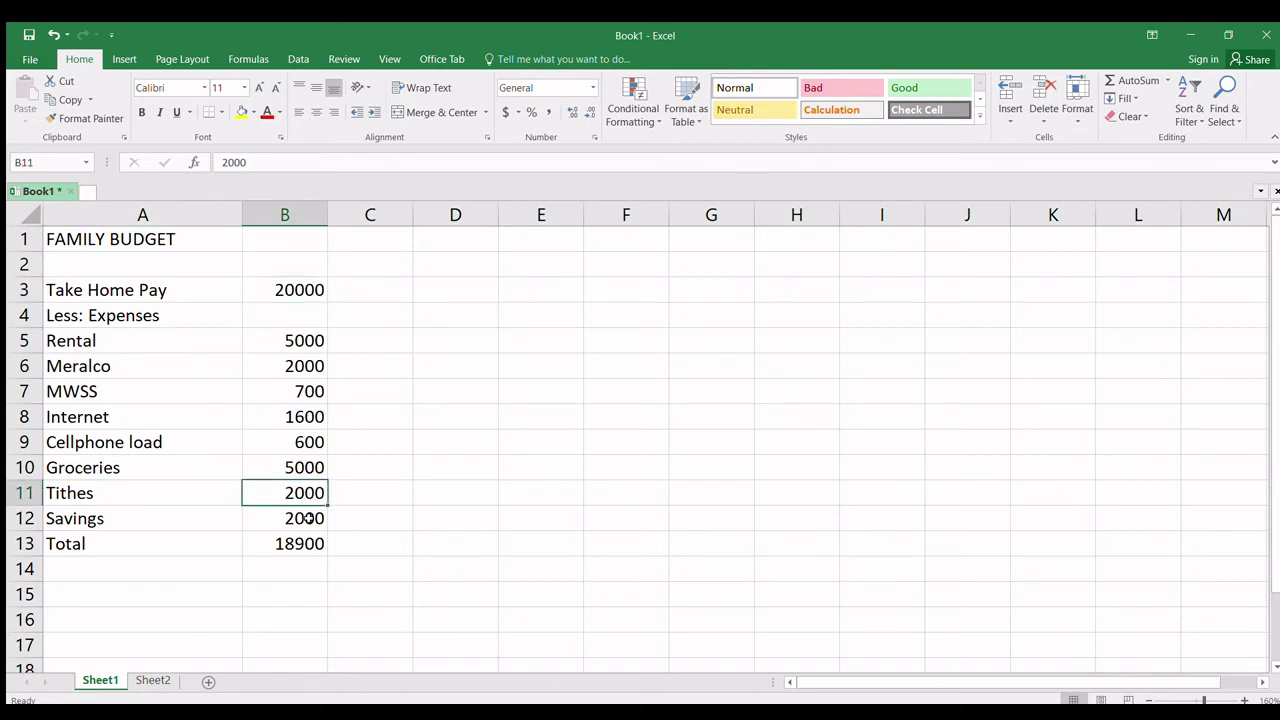
{"action": "left_click", "coordinate": [309, 518]}
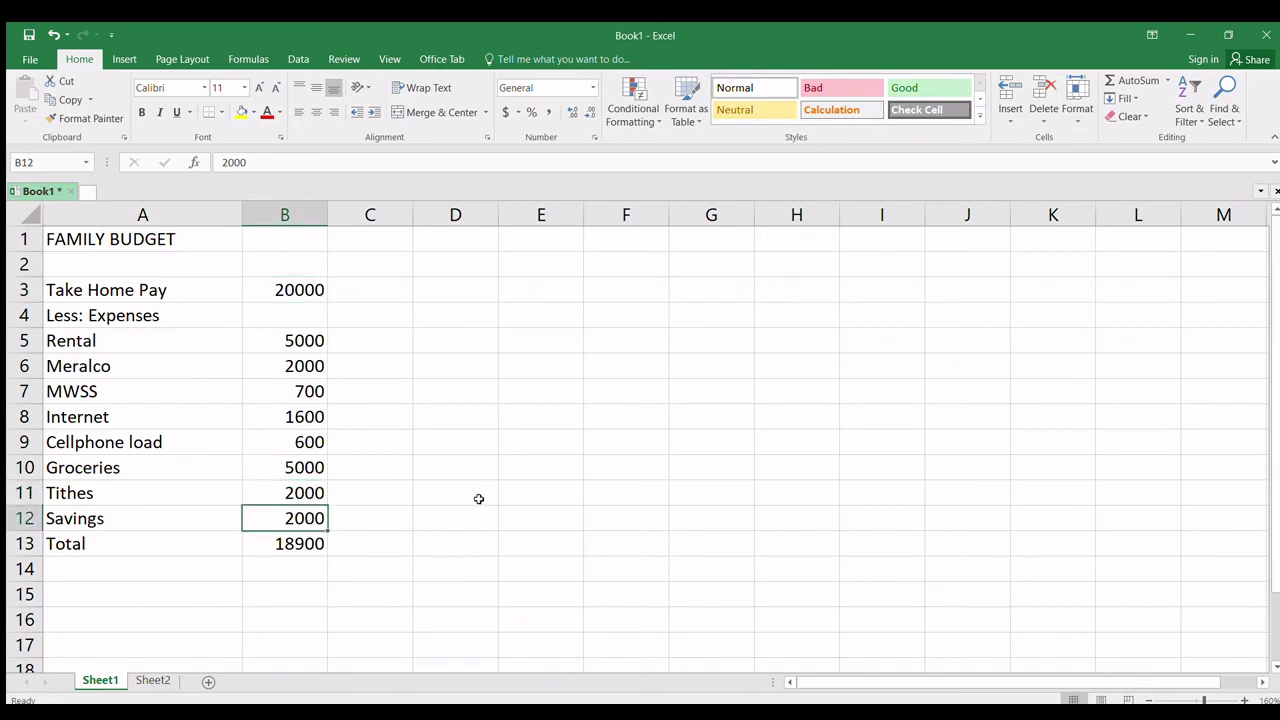
{"action": "key", "text": "Down"}
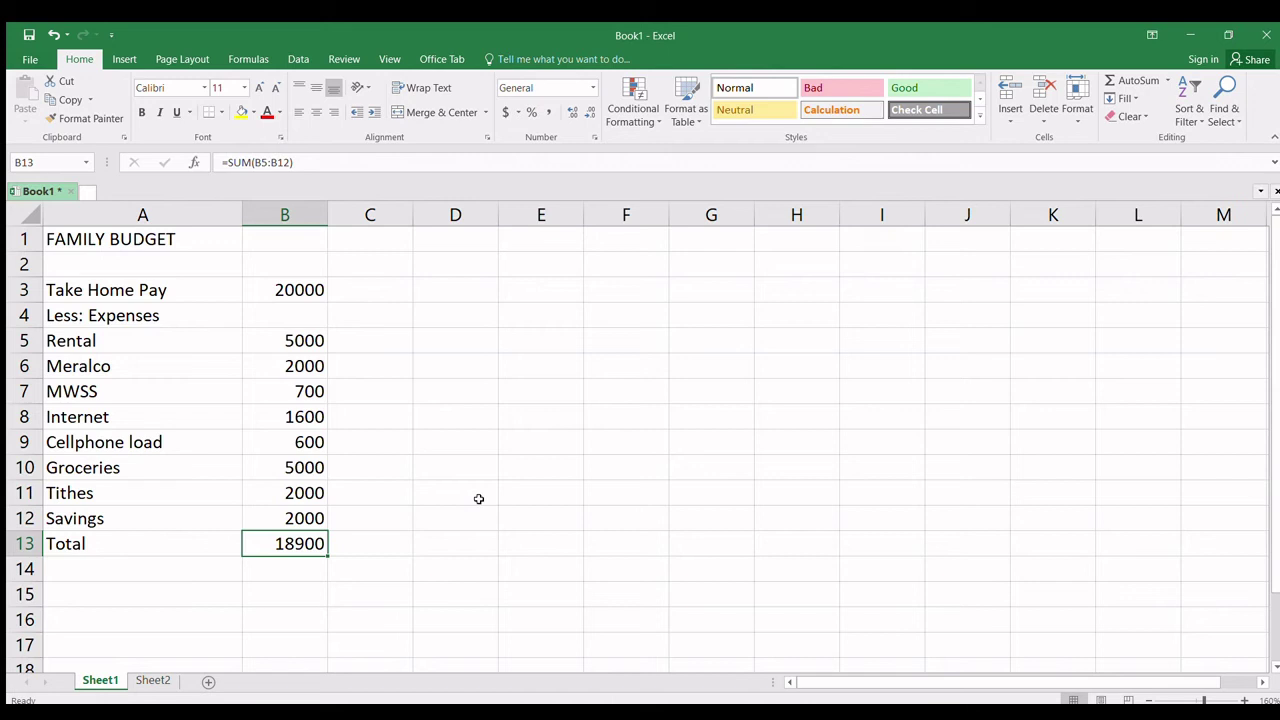
Step: Enter the label 'Net Savings' in A14 beneath the Total row
{"action": "key", "text": "Down"}
{"action": "key", "text": "Left"}
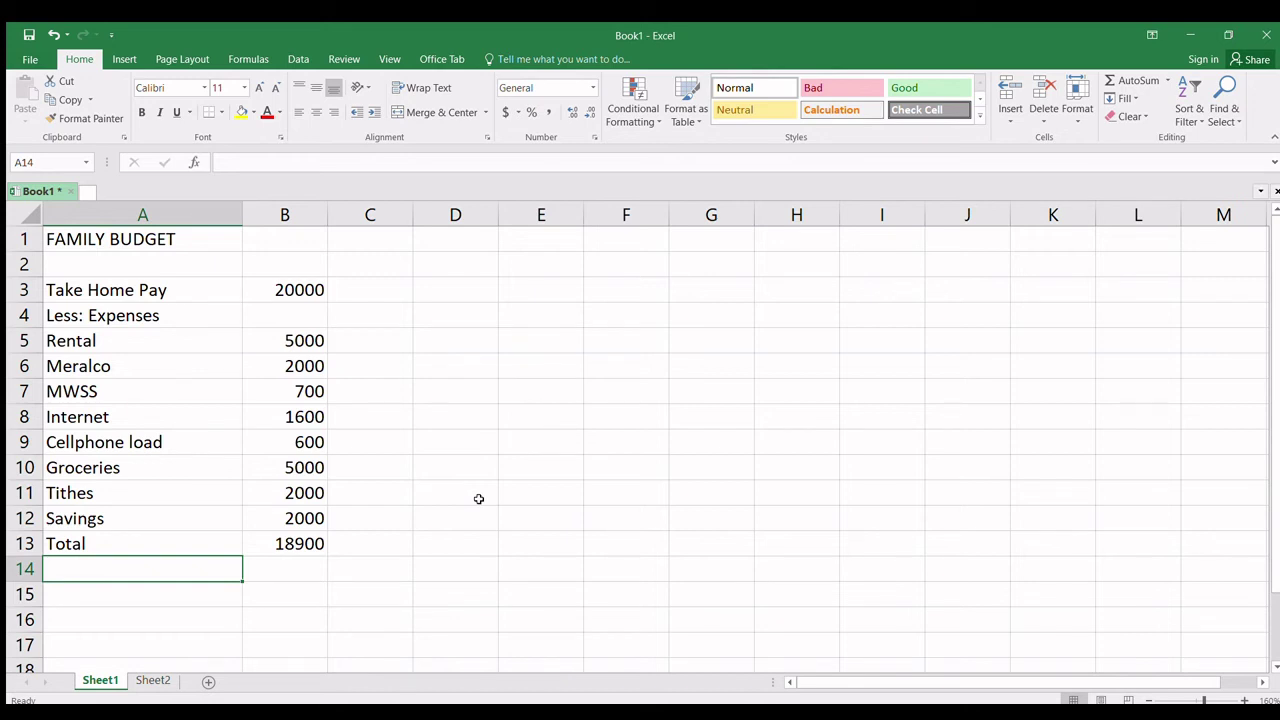
{"action": "type", "text": "Net"}
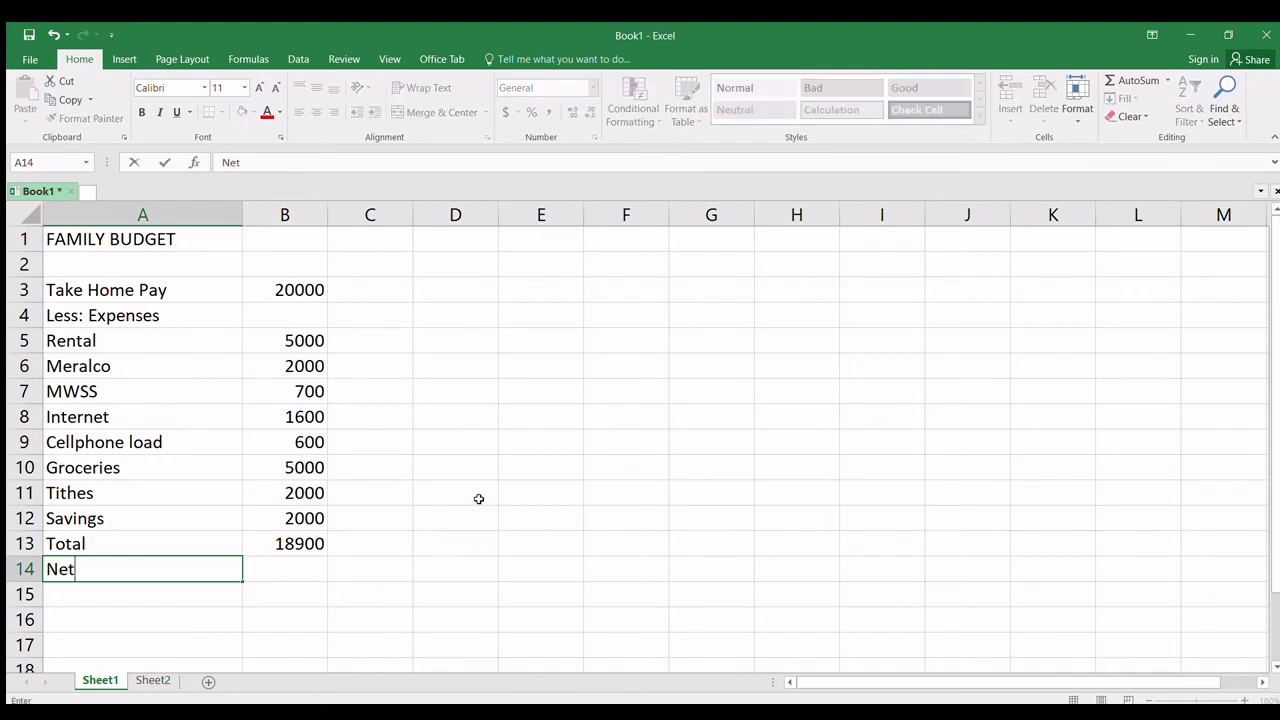
{"action": "type", "text": " Sa"}
{"action": "type", "text": "vings"}
{"action": "key", "text": "Return"}
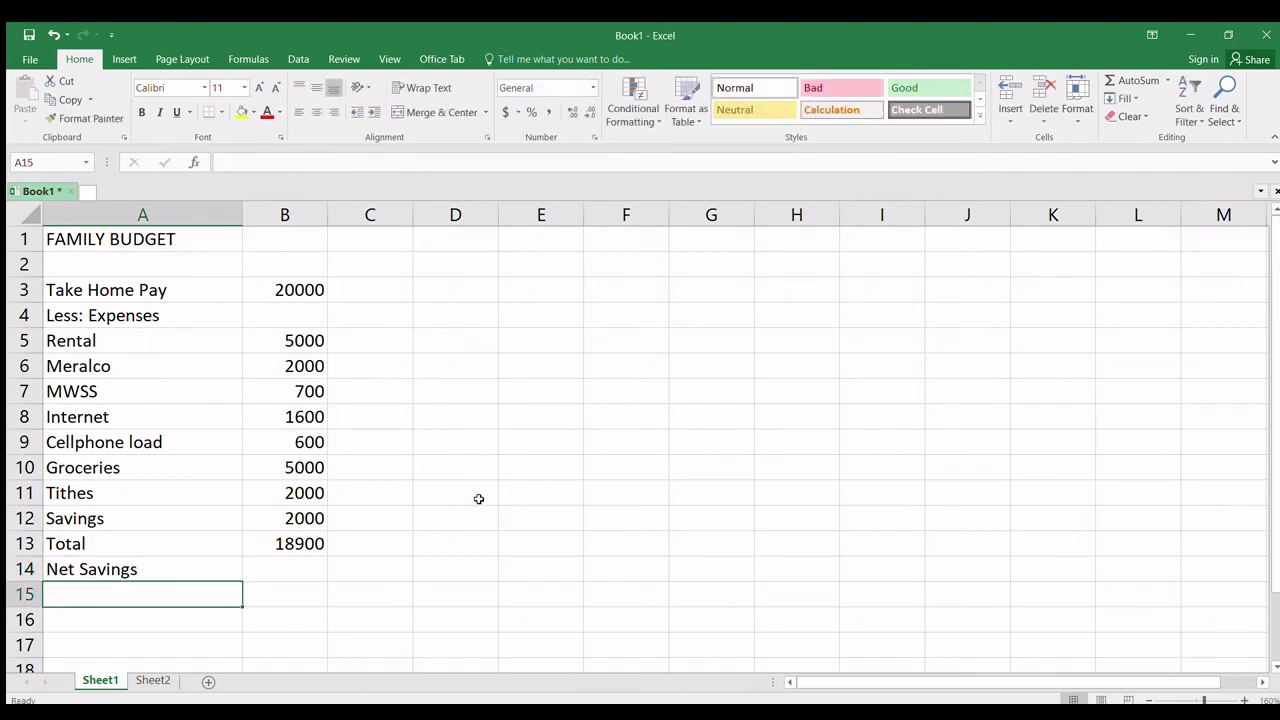
{"action": "key", "text": "Up"}
{"action": "key", "text": "Right"}
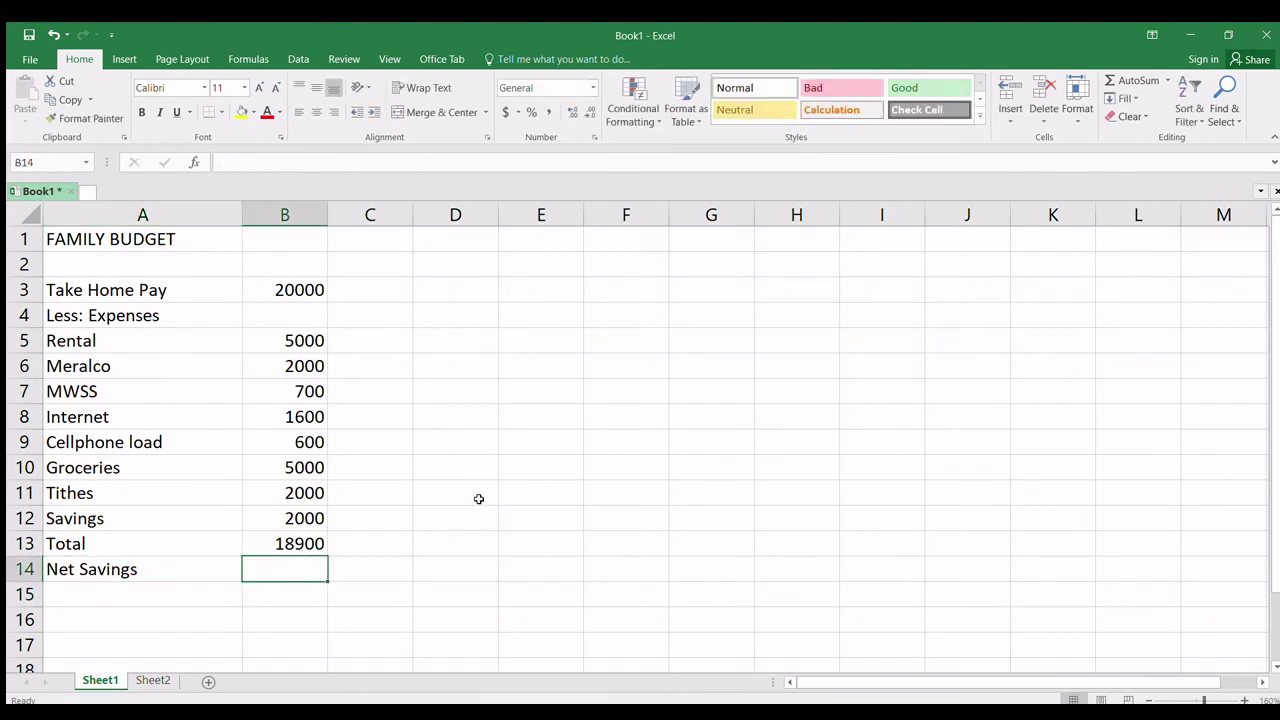
Step: Enter the formula =B3-B13 in B14 so Net Savings shows 1100
{"action": "left_click", "coordinate": [305, 290]}
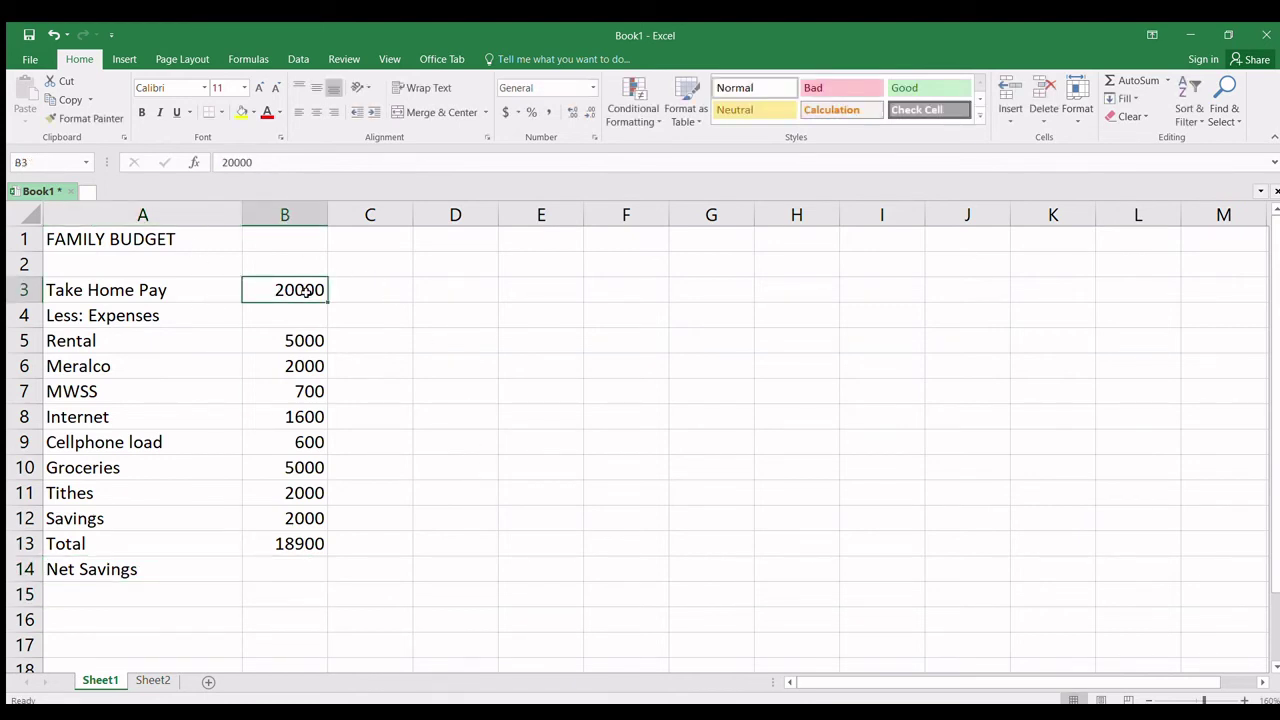
{"action": "left_click", "coordinate": [123, 570]}
{"action": "left_click", "coordinate": [314, 569]}
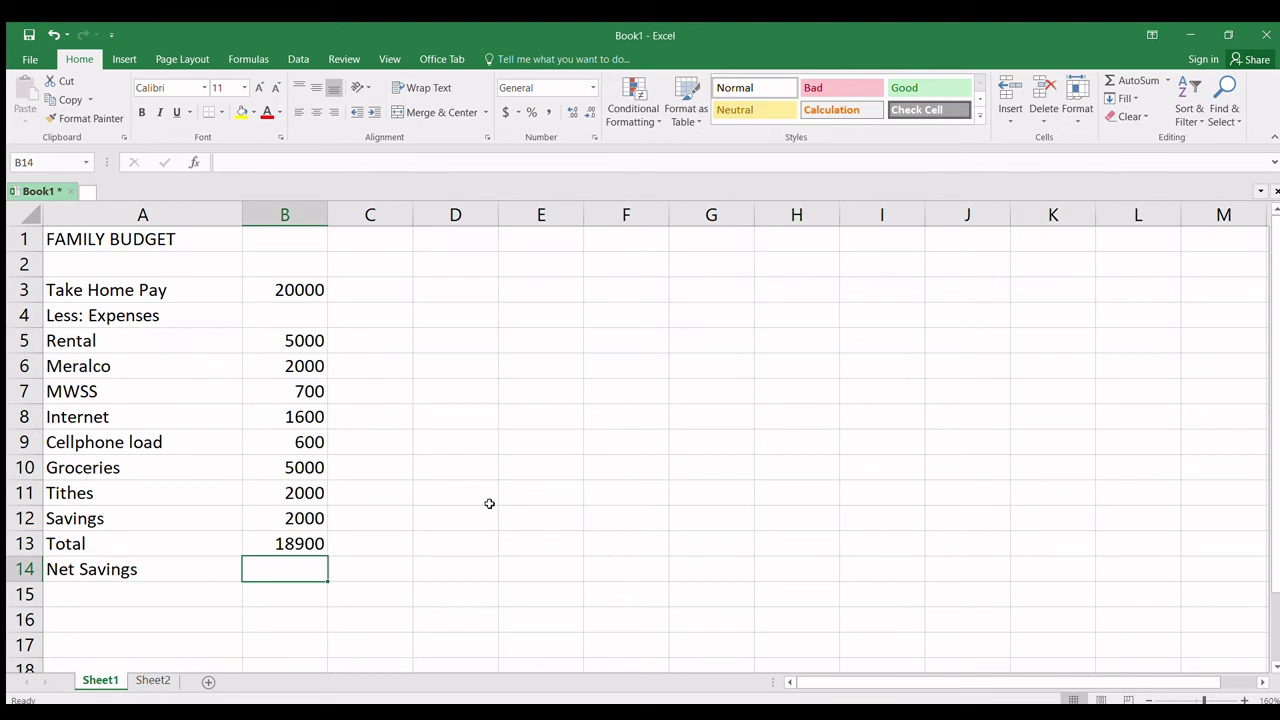
{"action": "type", "text": "="}
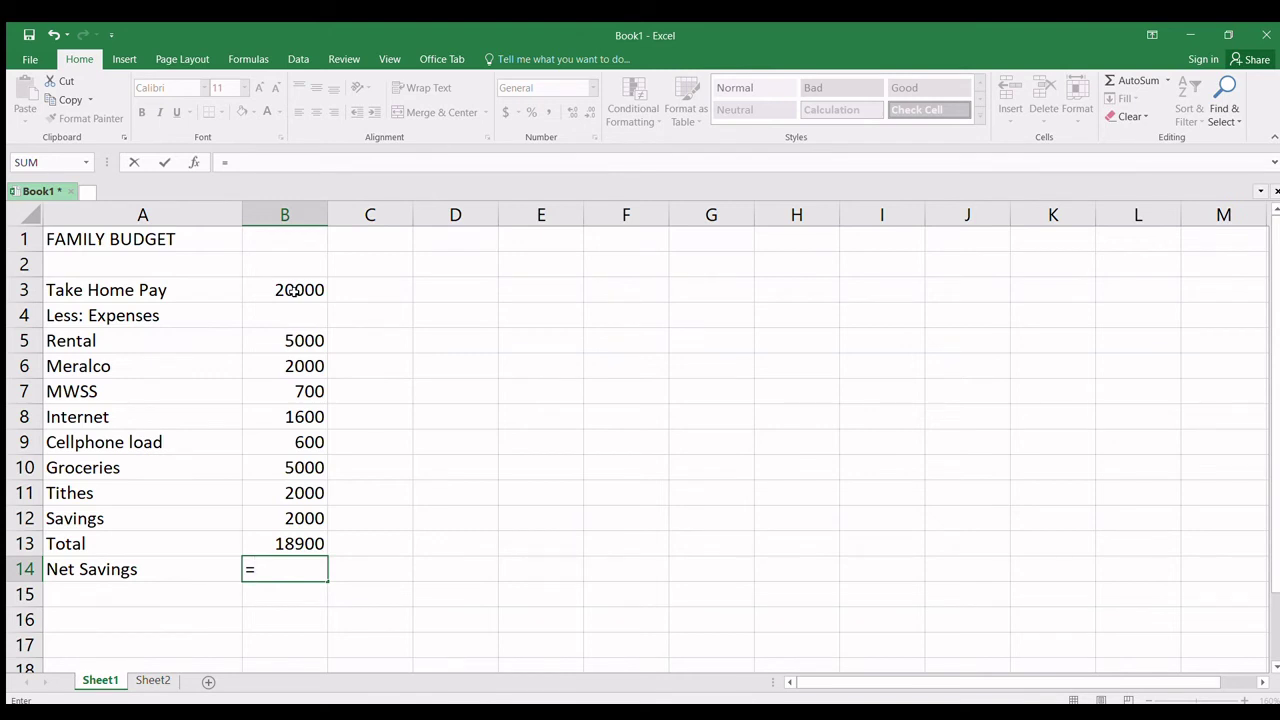
{"action": "left_click", "coordinate": [293, 290]}
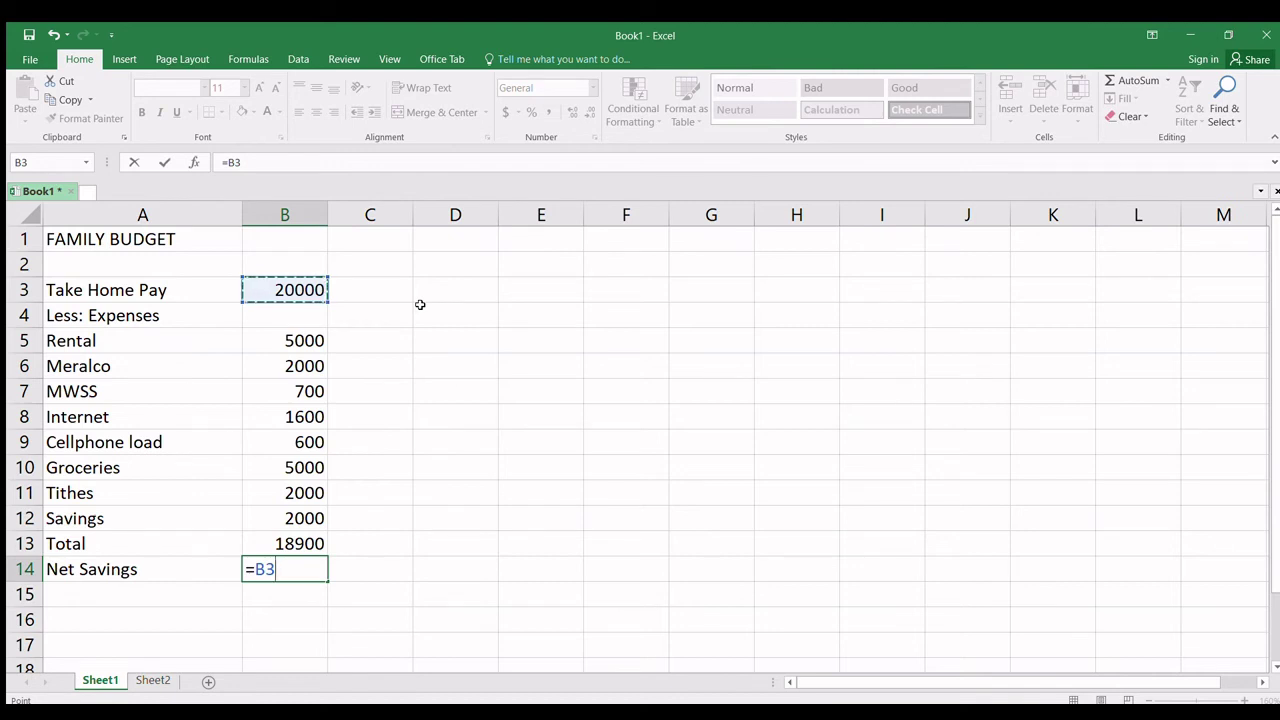
{"action": "type", "text": "-"}
{"action": "left_click", "coordinate": [296, 543]}
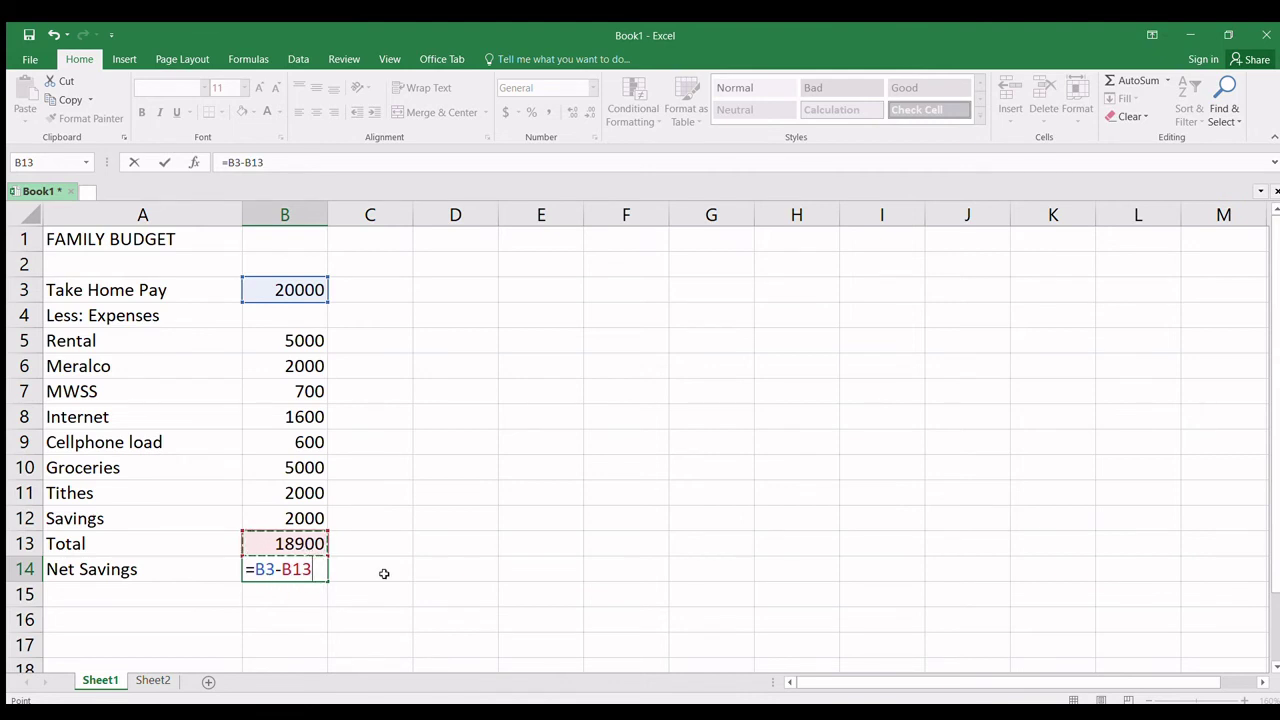
{"action": "key", "text": "Return"}
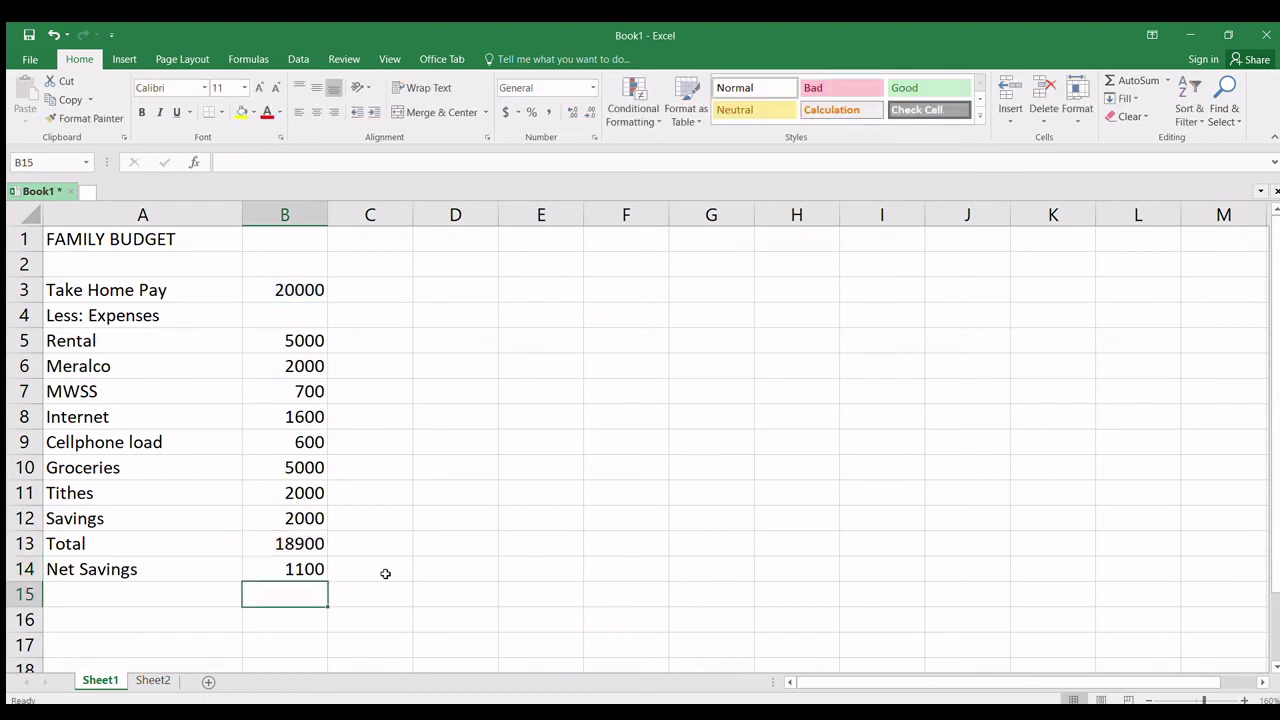
{"action": "left_click", "coordinate": [278, 568]}
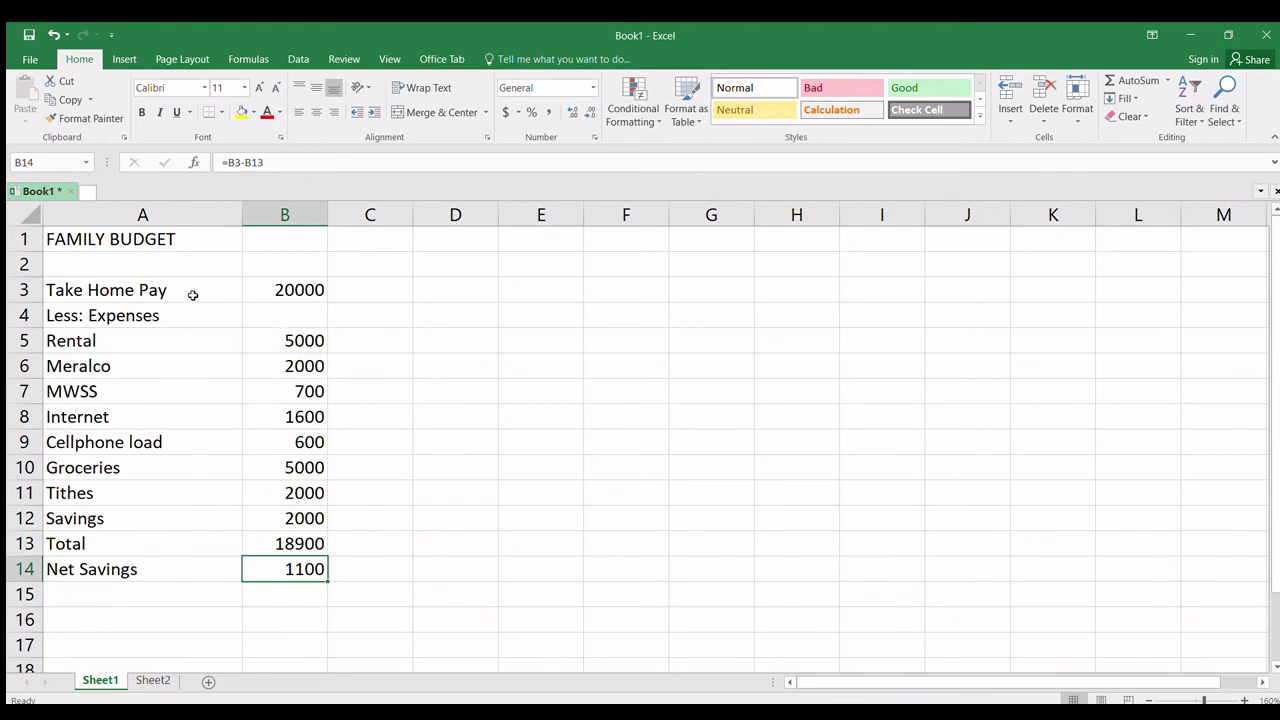
{"action": "left_click", "coordinate": [482, 309]}
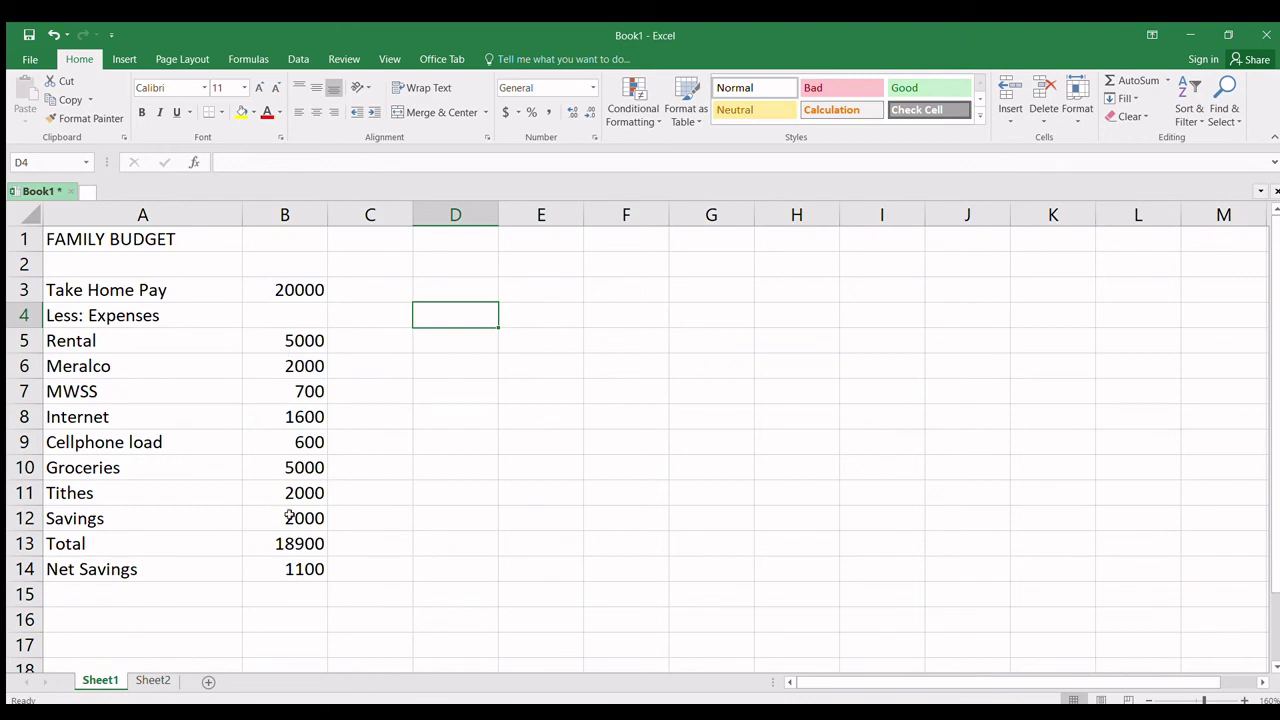
{"action": "left_click", "coordinate": [453, 421]}
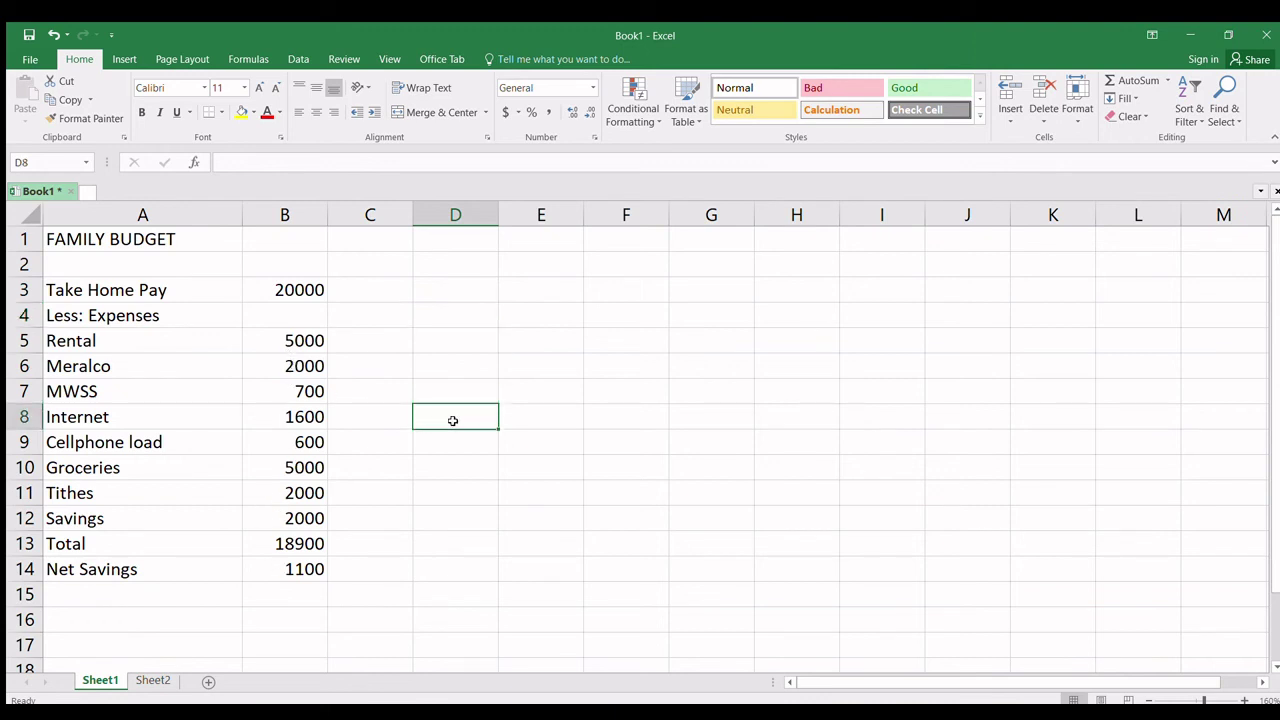
{"action": "left_click", "coordinate": [55, 238]}
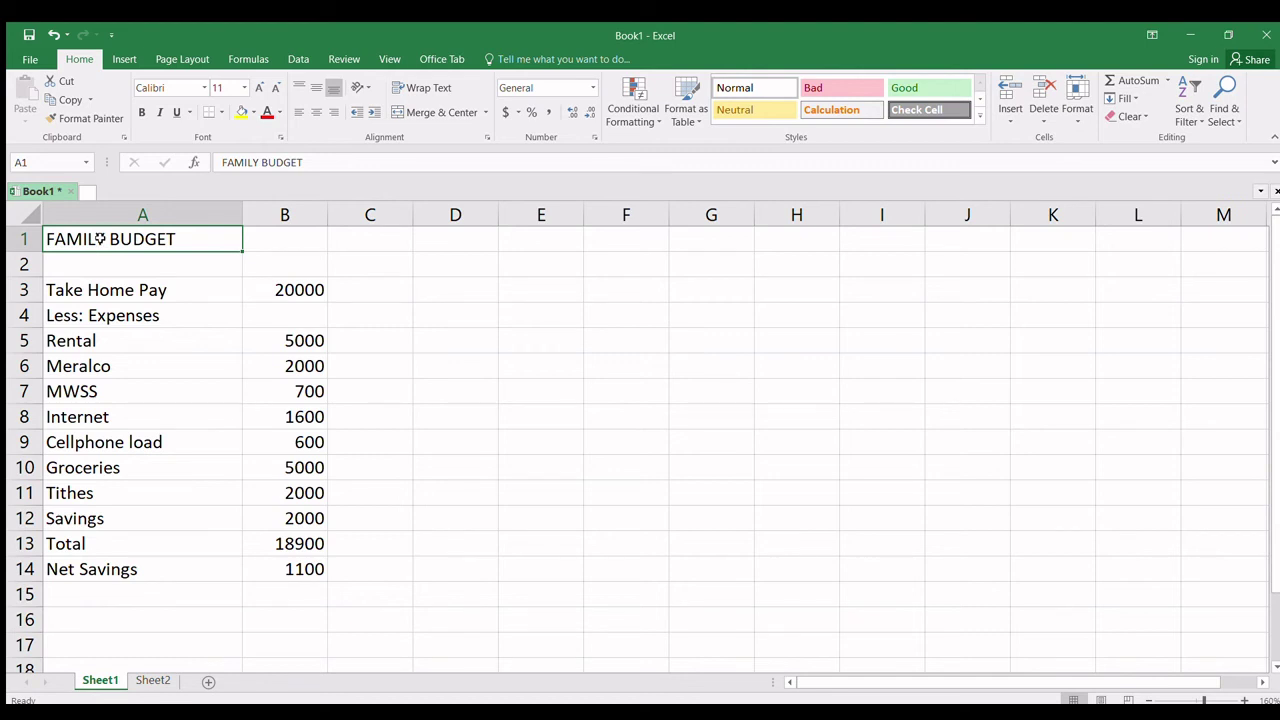
Step: Merge and centre the FAMILY BUDGET title across A1:B1 and colour it red
{"action": "left_click_drag", "start_coordinate": [100, 238], "coordinate": [291, 237]}
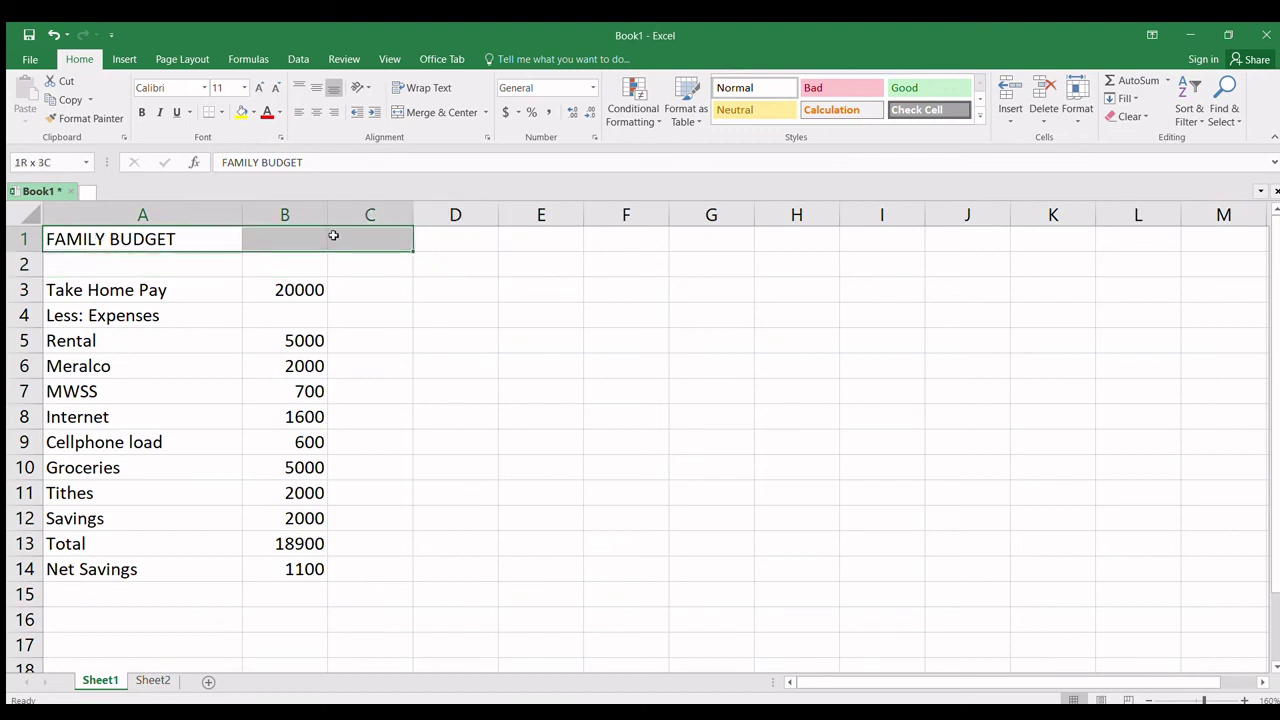
{"action": "left_click_drag", "start_coordinate": [291, 237], "coordinate": [293, 232]}
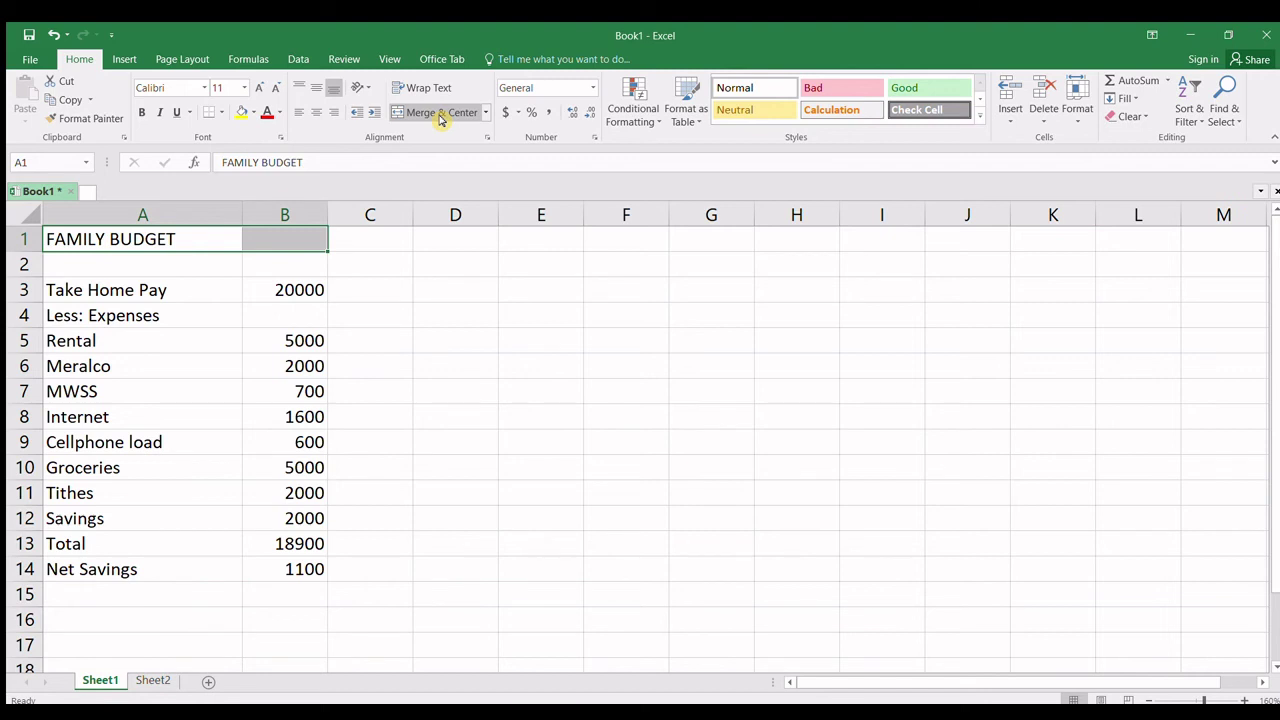
{"action": "left_click", "coordinate": [441, 113]}
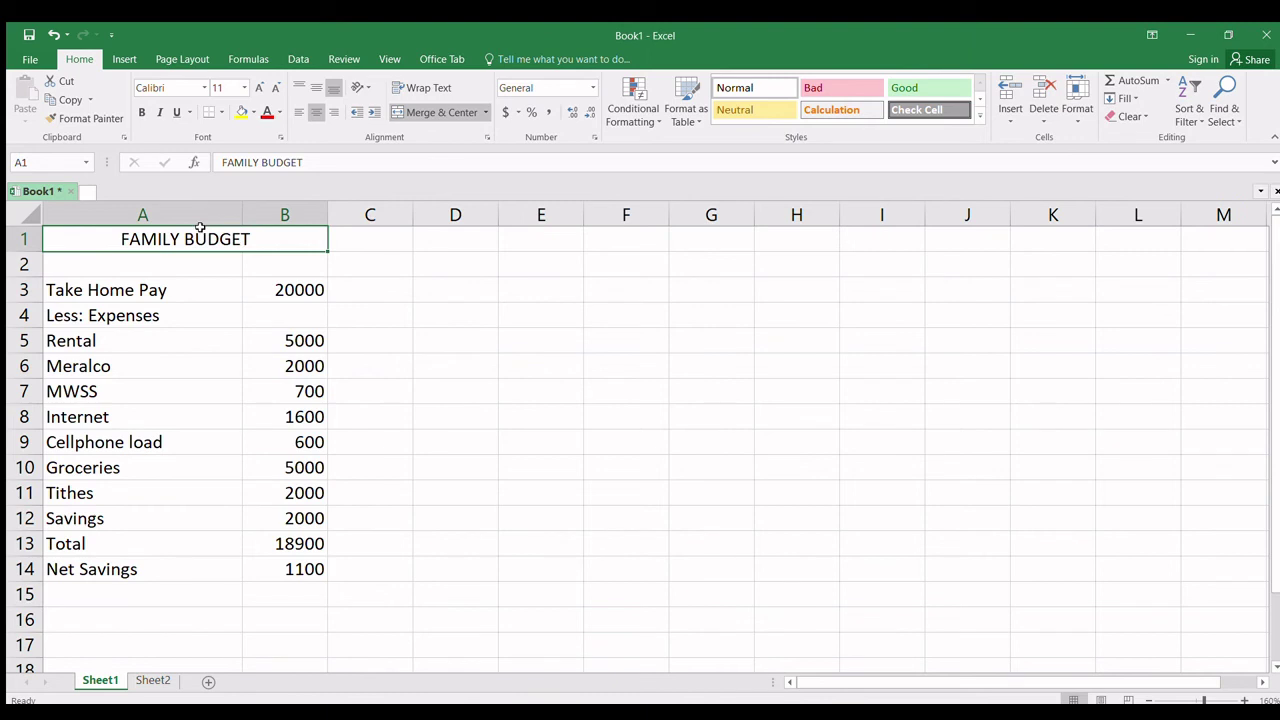
{"action": "left_click", "coordinate": [279, 112]}
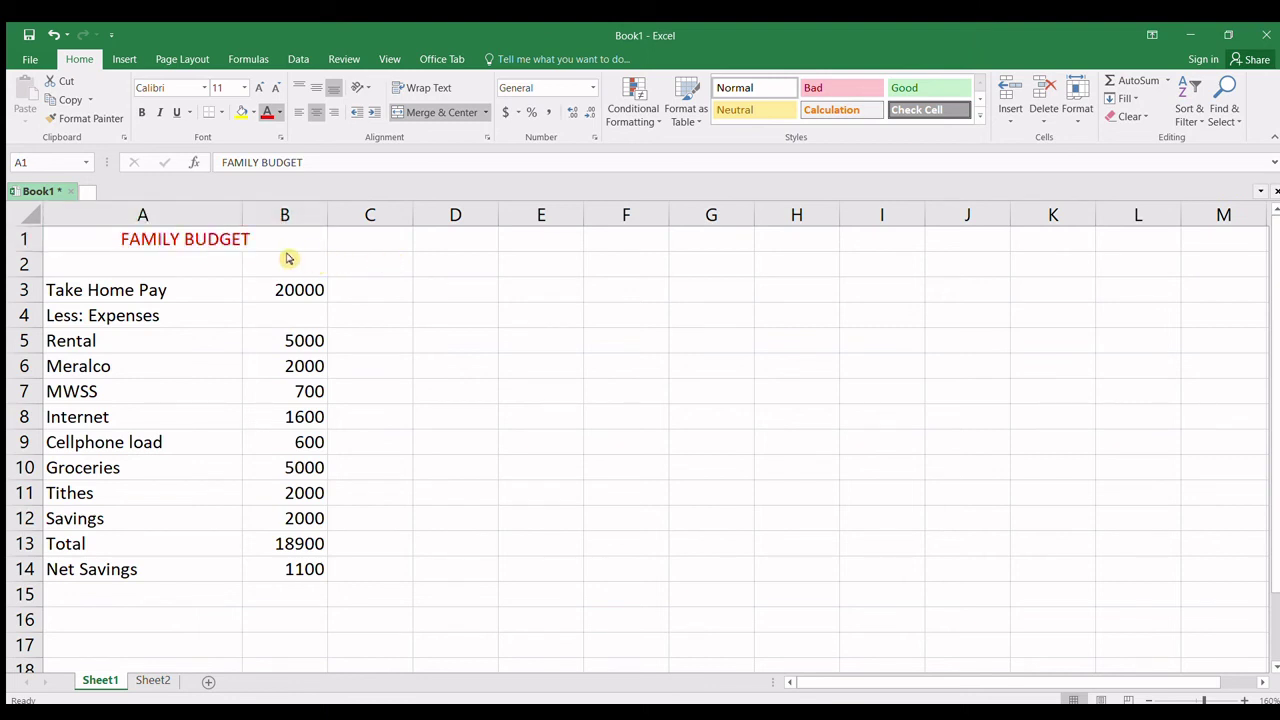
Step: Make the FAMILY BUDGET title bold and increase its font size to 16 pt
{"action": "left_click", "coordinate": [477, 346]}
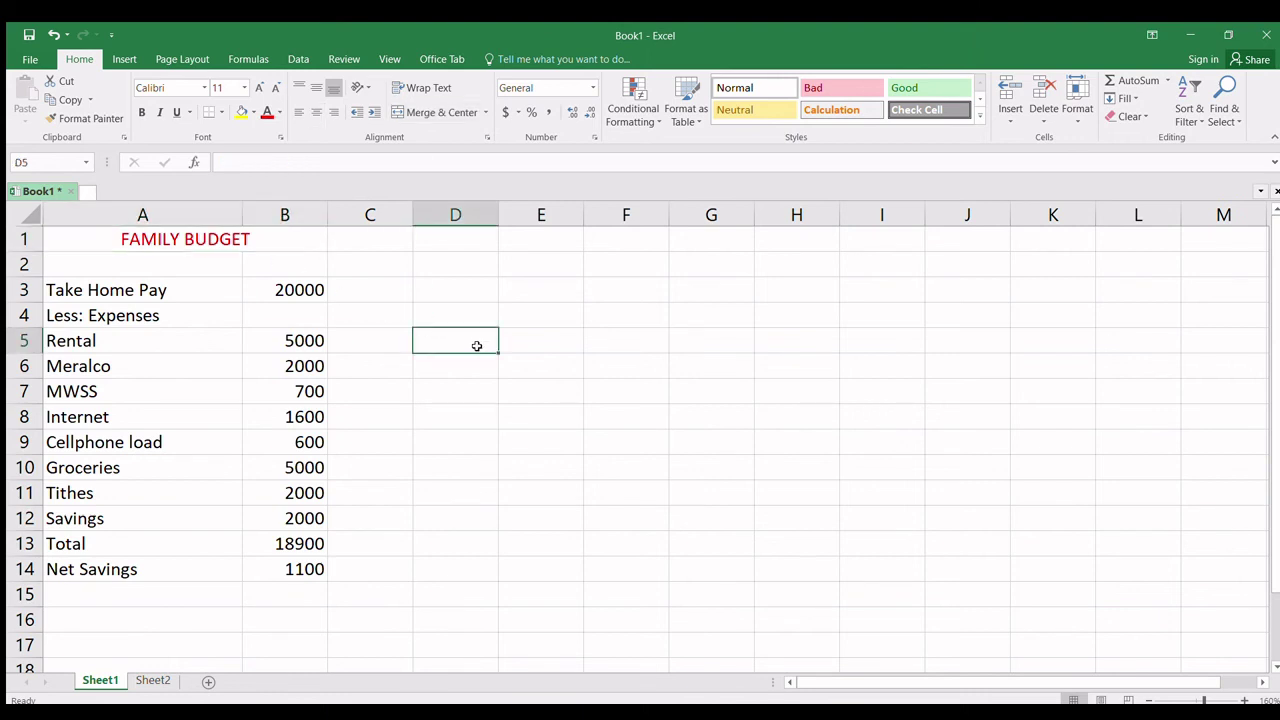
{"action": "left_click", "coordinate": [201, 244]}
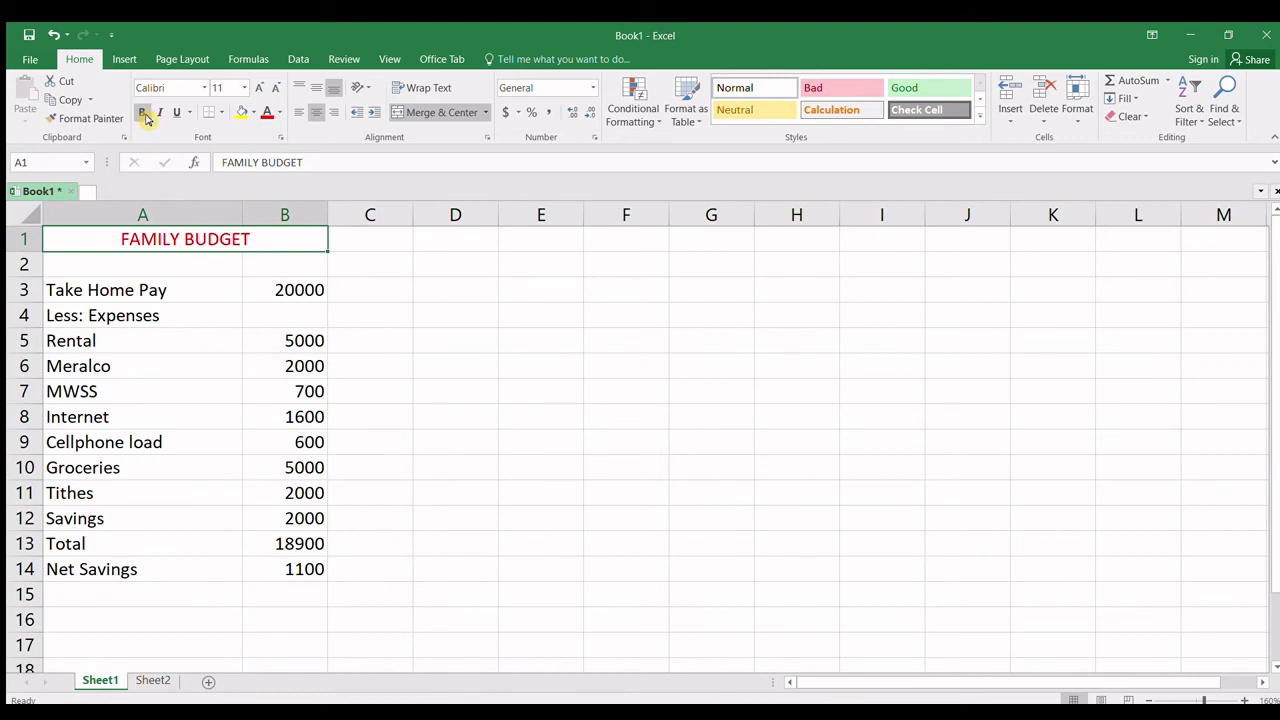
{"action": "left_click", "coordinate": [147, 118]}
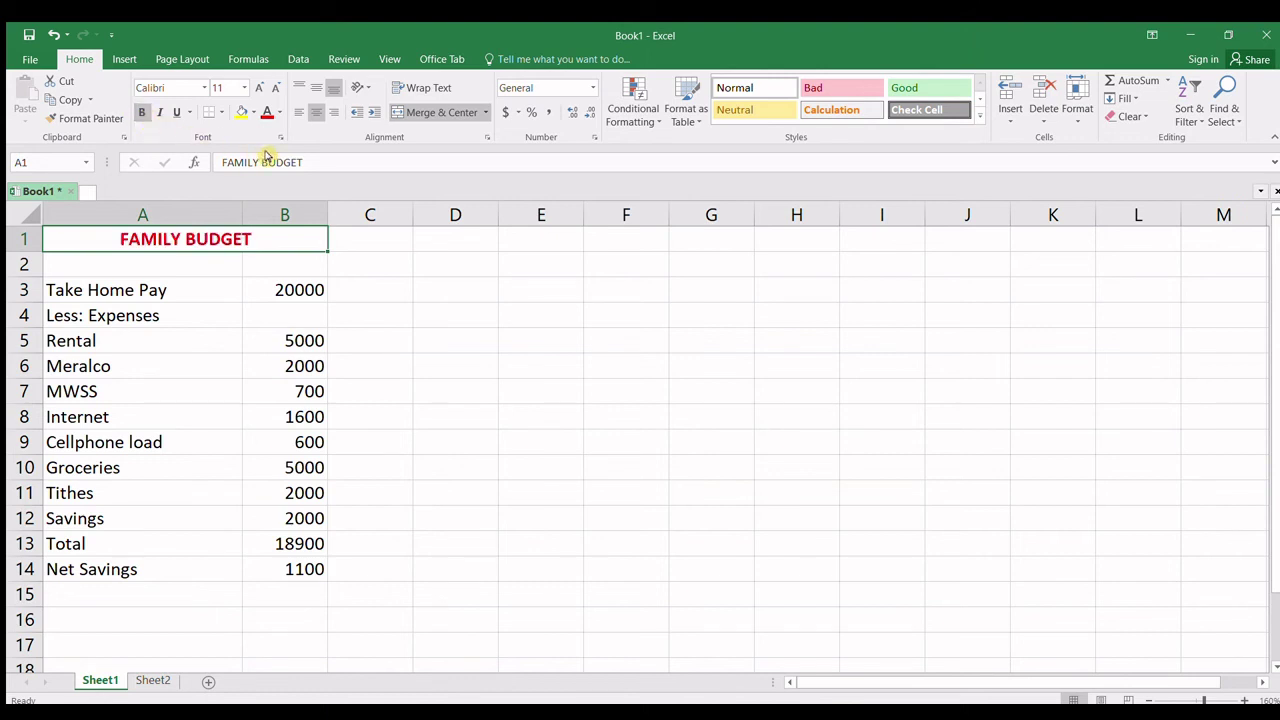
{"action": "left_click", "coordinate": [259, 92]}
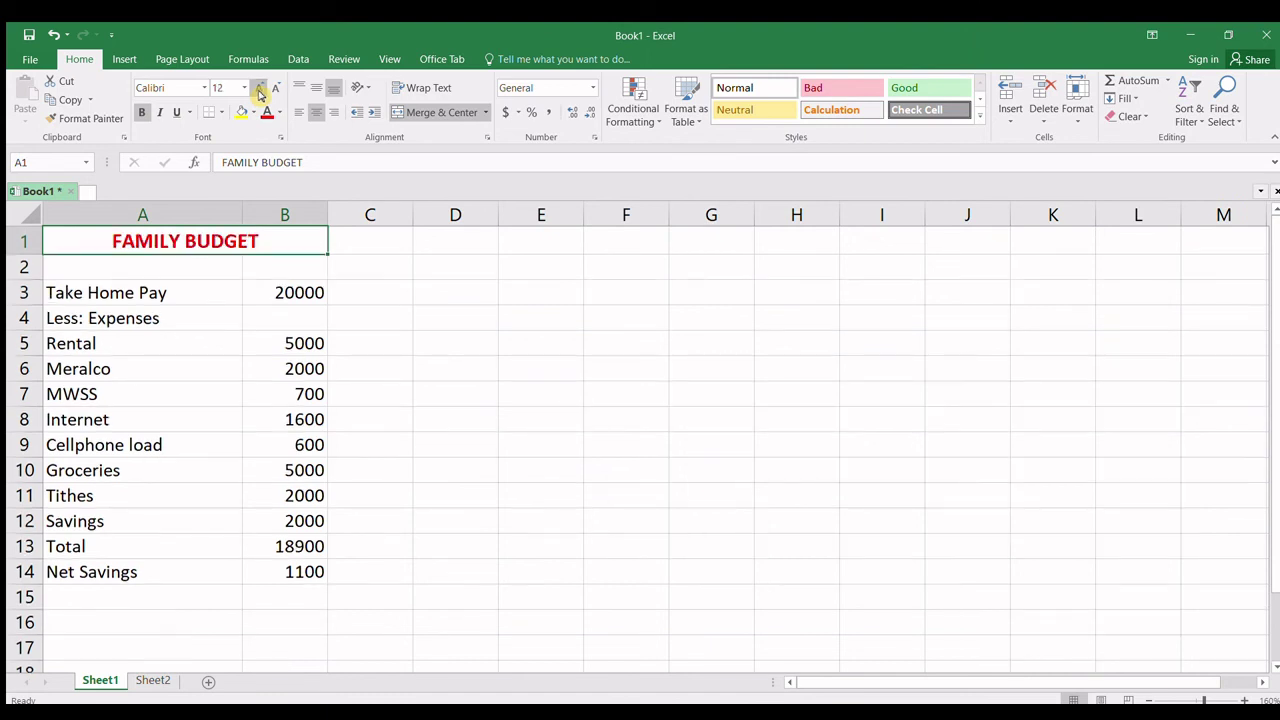
{"action": "left_click", "coordinate": [259, 92]}
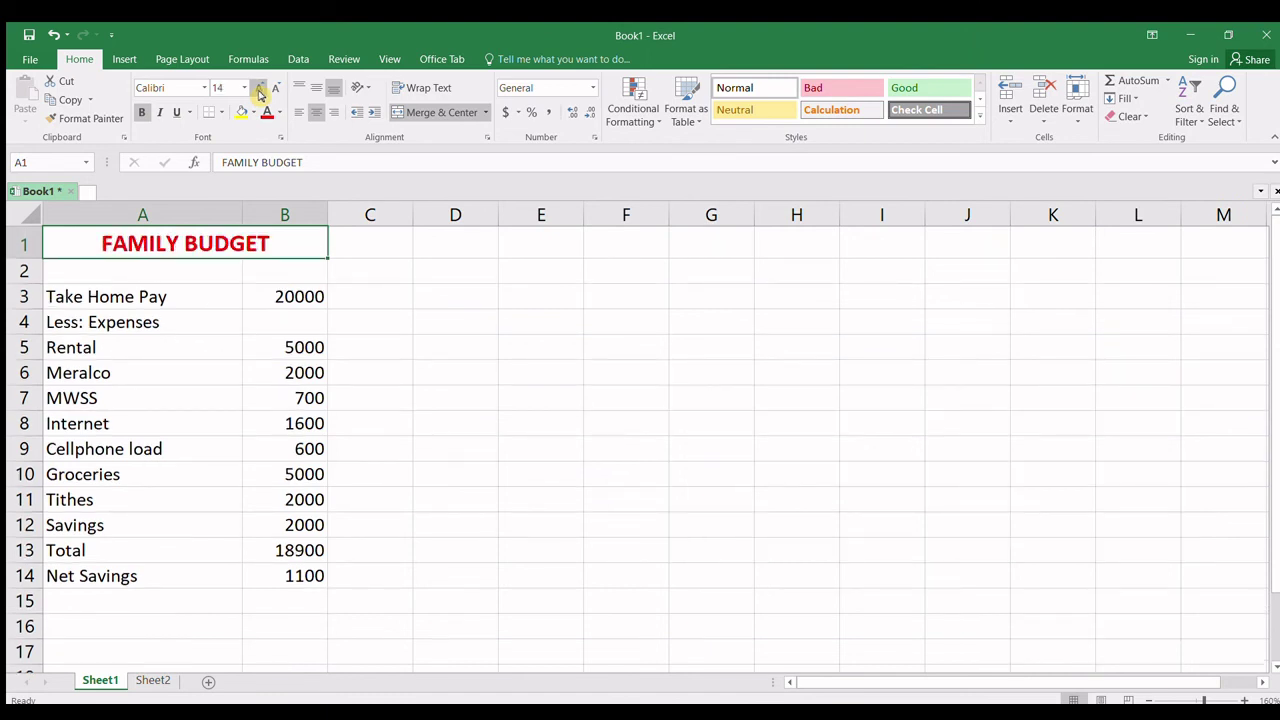
{"action": "left_click", "coordinate": [259, 92]}
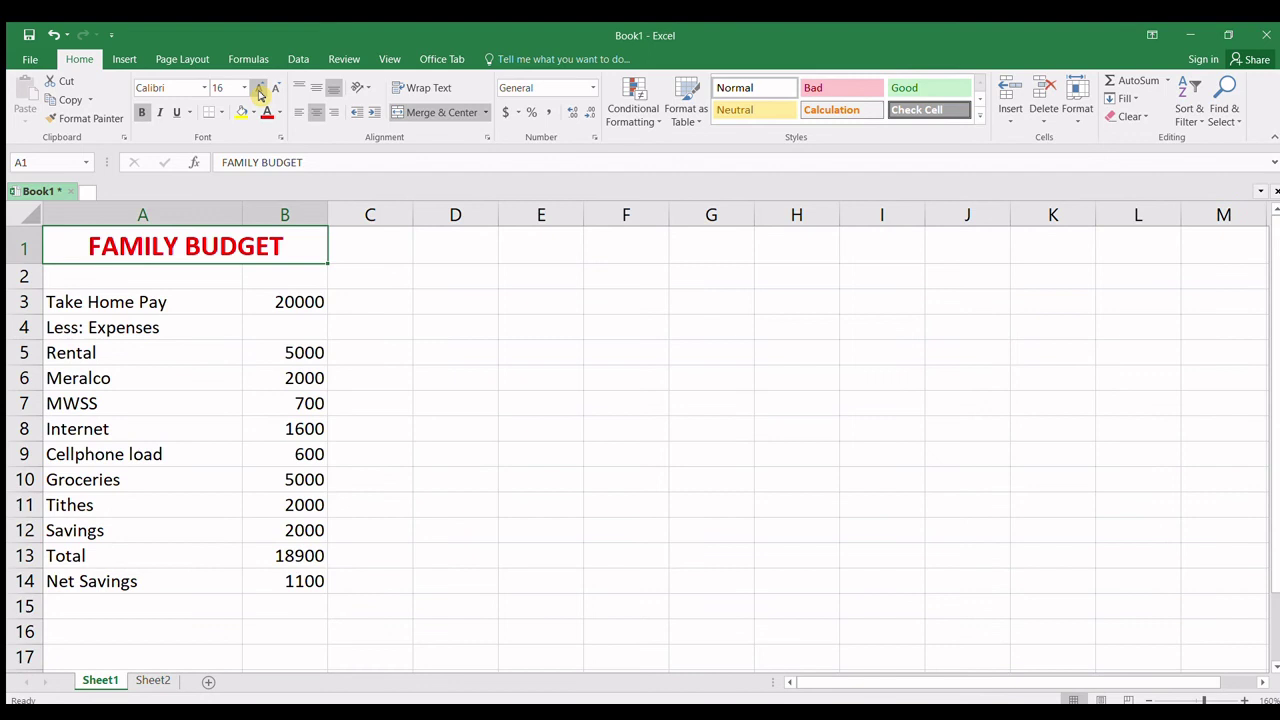
{"action": "left_click", "coordinate": [487, 372]}
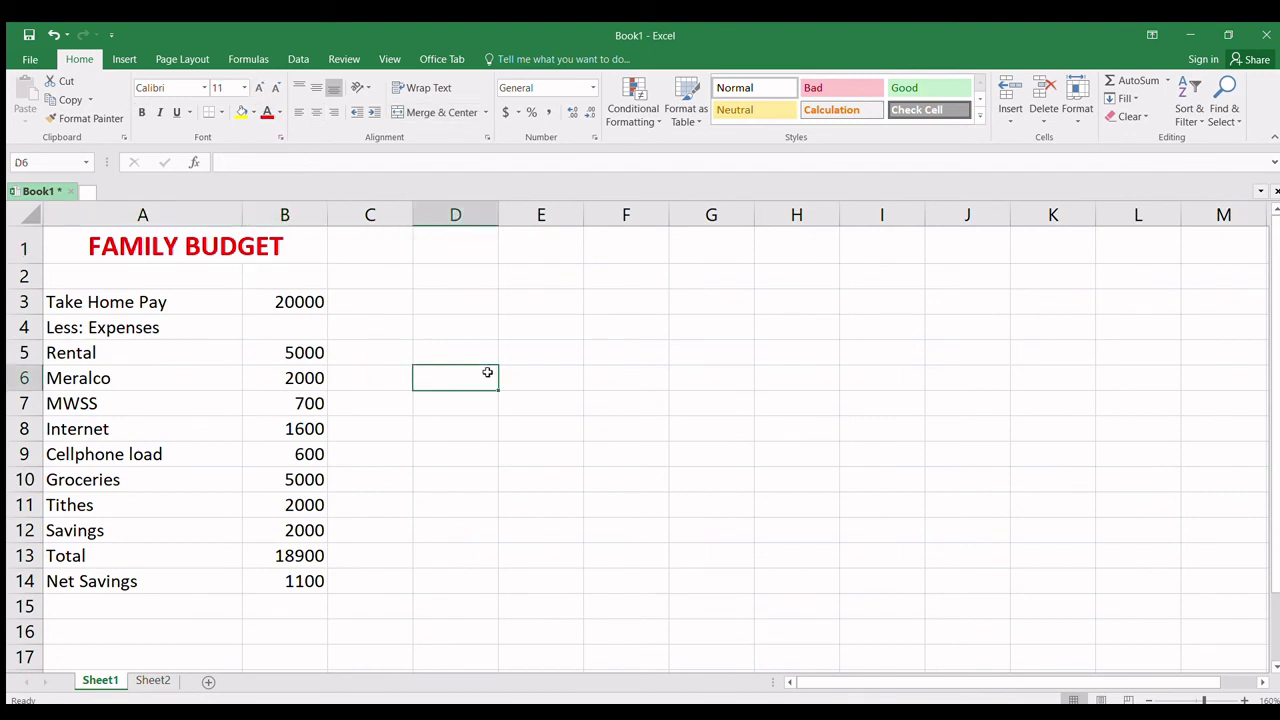
Step: Bold the Take Home Pay label and its 20000 amount in A3:B3
{"action": "left_click", "coordinate": [66, 303]}
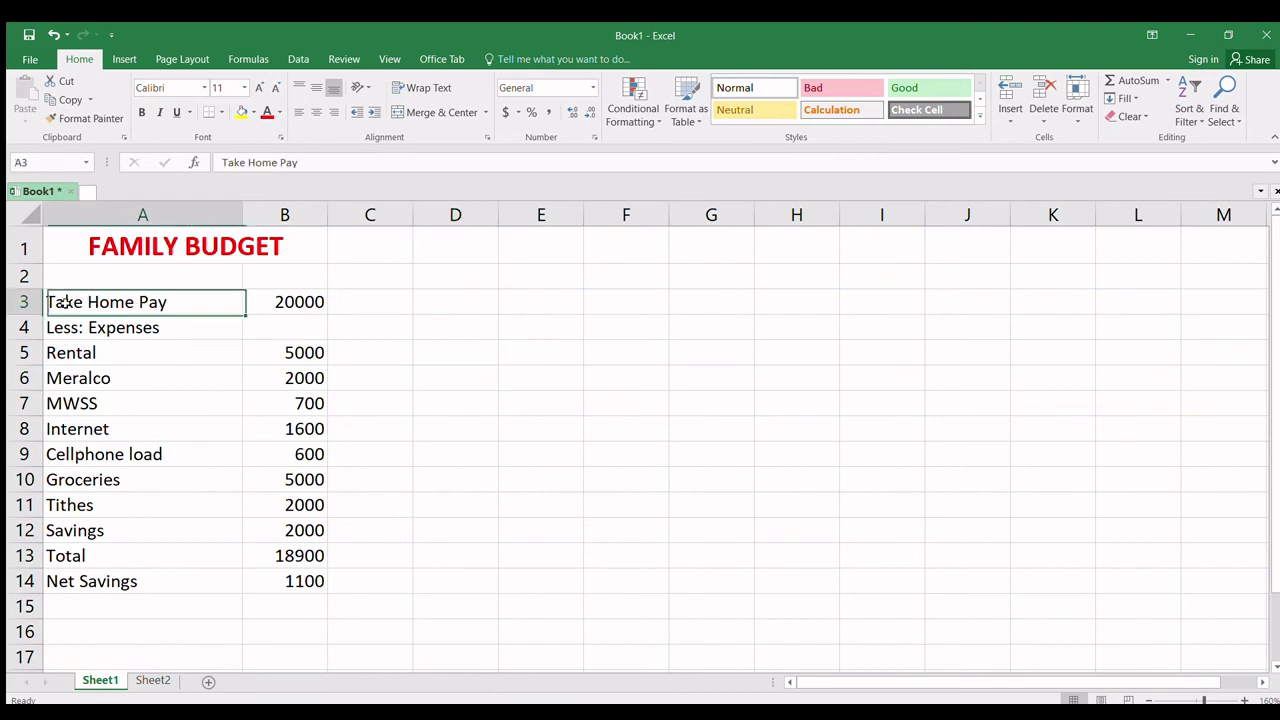
{"action": "left_click", "coordinate": [269, 300]}
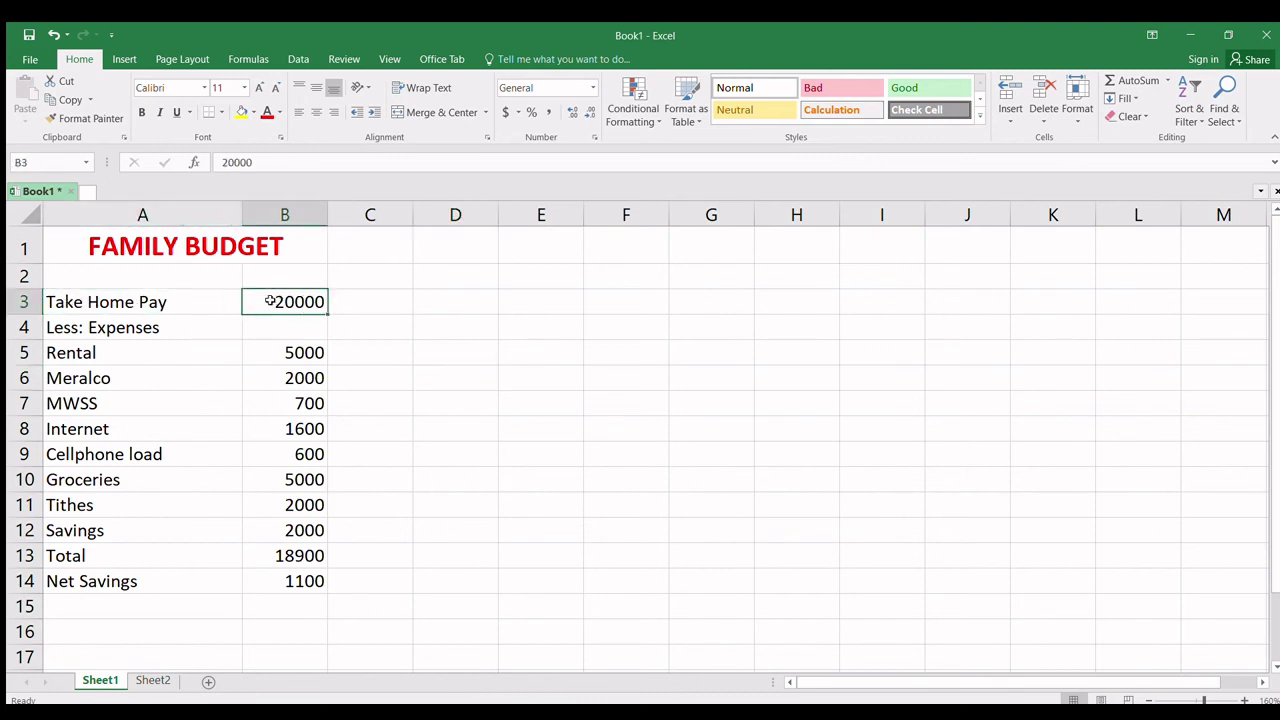
{"action": "left_click", "coordinate": [61, 302]}
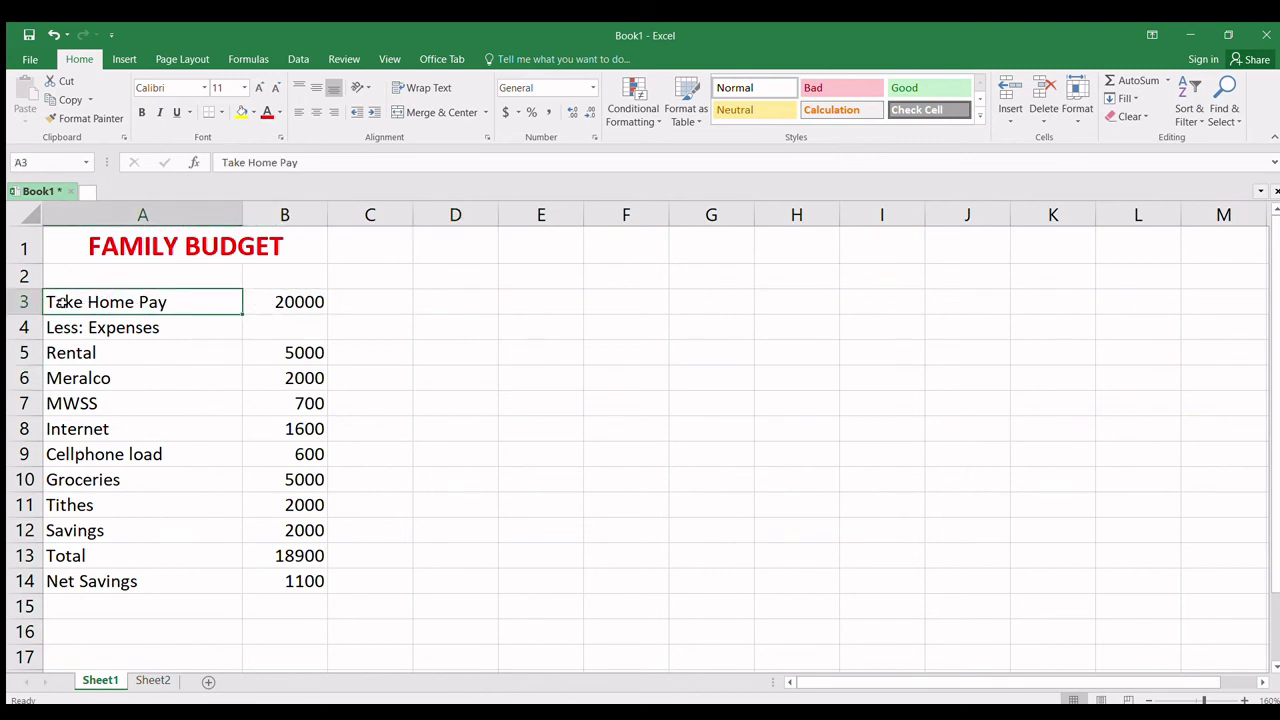
{"action": "left_click_drag", "start_coordinate": [61, 302], "coordinate": [209, 302]}
{"action": "mouse_move", "coordinate": [209, 302]}
{"action": "left_mouse_down"}
{"action": "mouse_move", "coordinate": [232, 204]}
{"action": "mouse_move", "coordinate": [284, 301]}
{"action": "mouse_move", "coordinate": [262, 297]}
{"action": "left_mouse_up"}
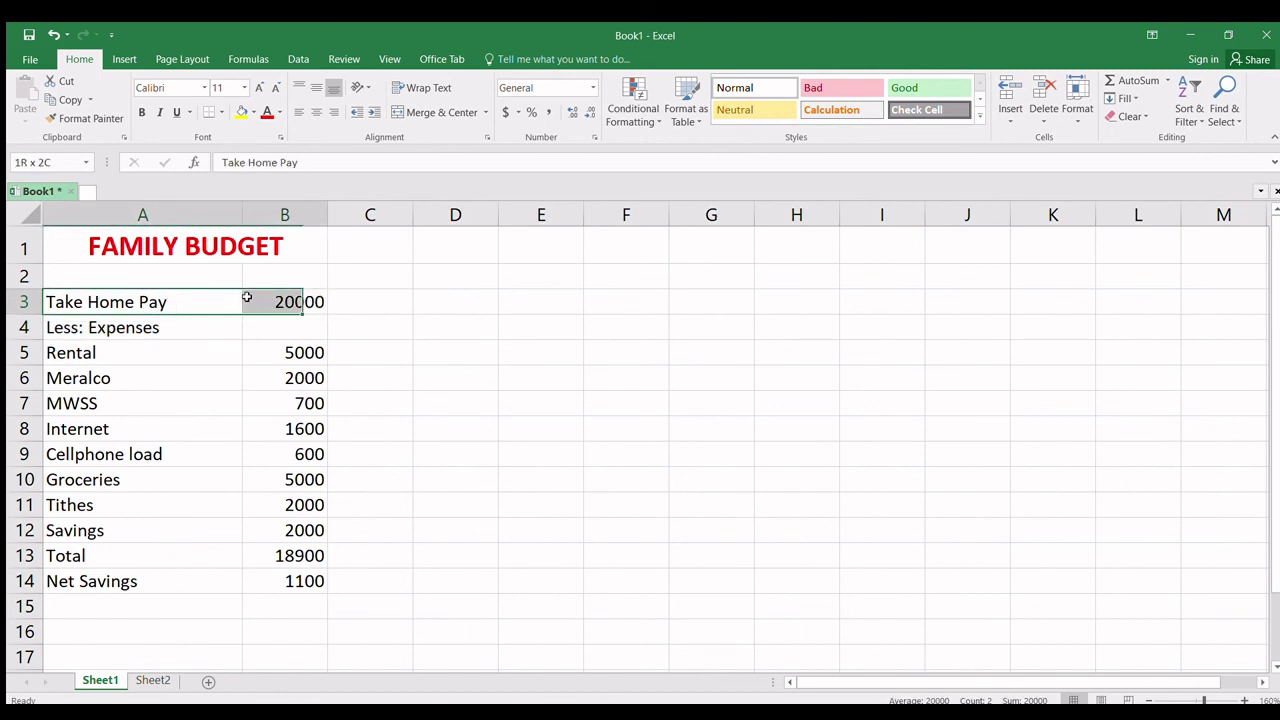
{"action": "left_click", "coordinate": [146, 116]}
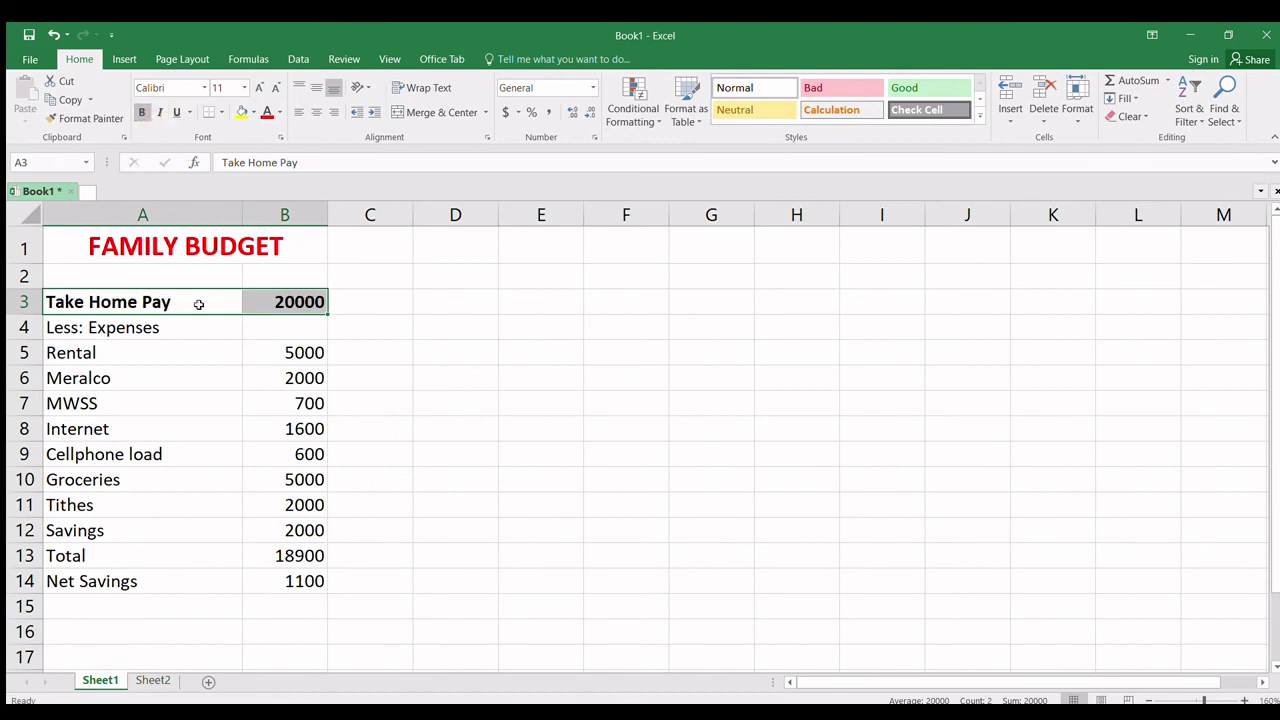
{"action": "left_click", "coordinate": [587, 368]}
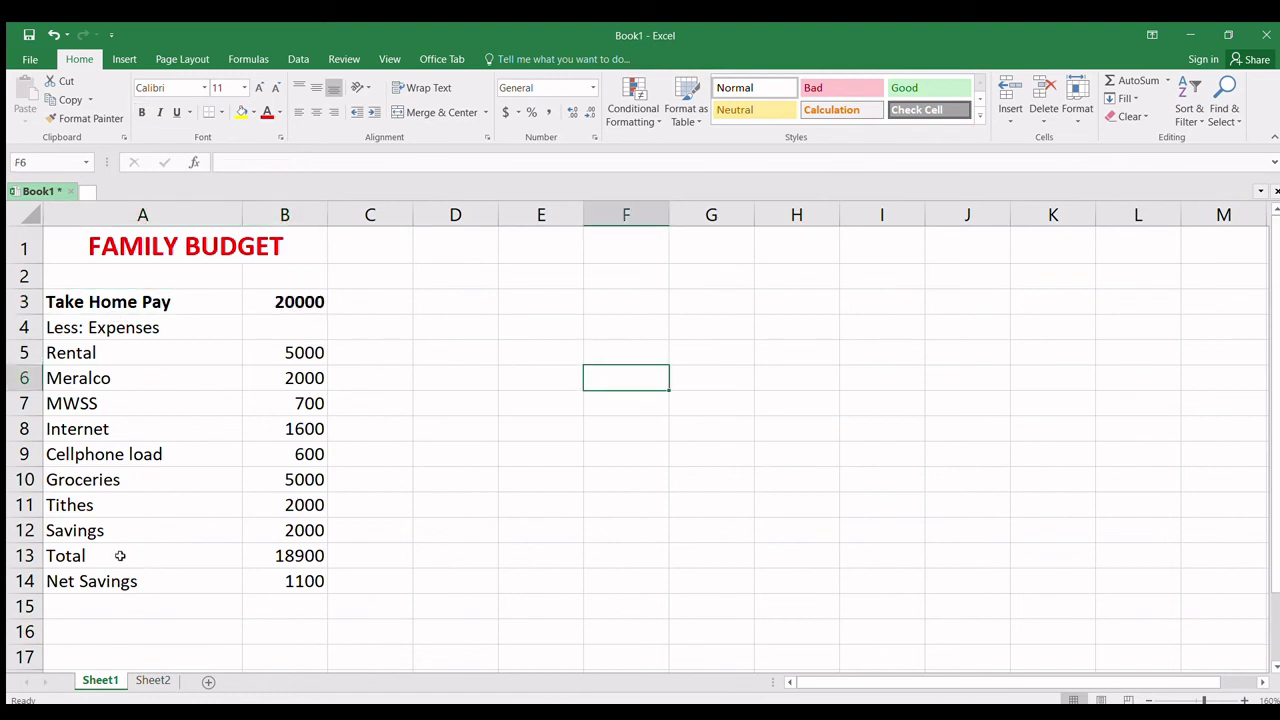
Step: Bold the Total and Net Savings rows in A13:B14
{"action": "mouse_move", "coordinate": [58, 557]}
{"action": "left_mouse_down"}
{"action": "mouse_move", "coordinate": [285, 556]}
{"action": "mouse_move", "coordinate": [290, 581]}
{"action": "left_mouse_up"}
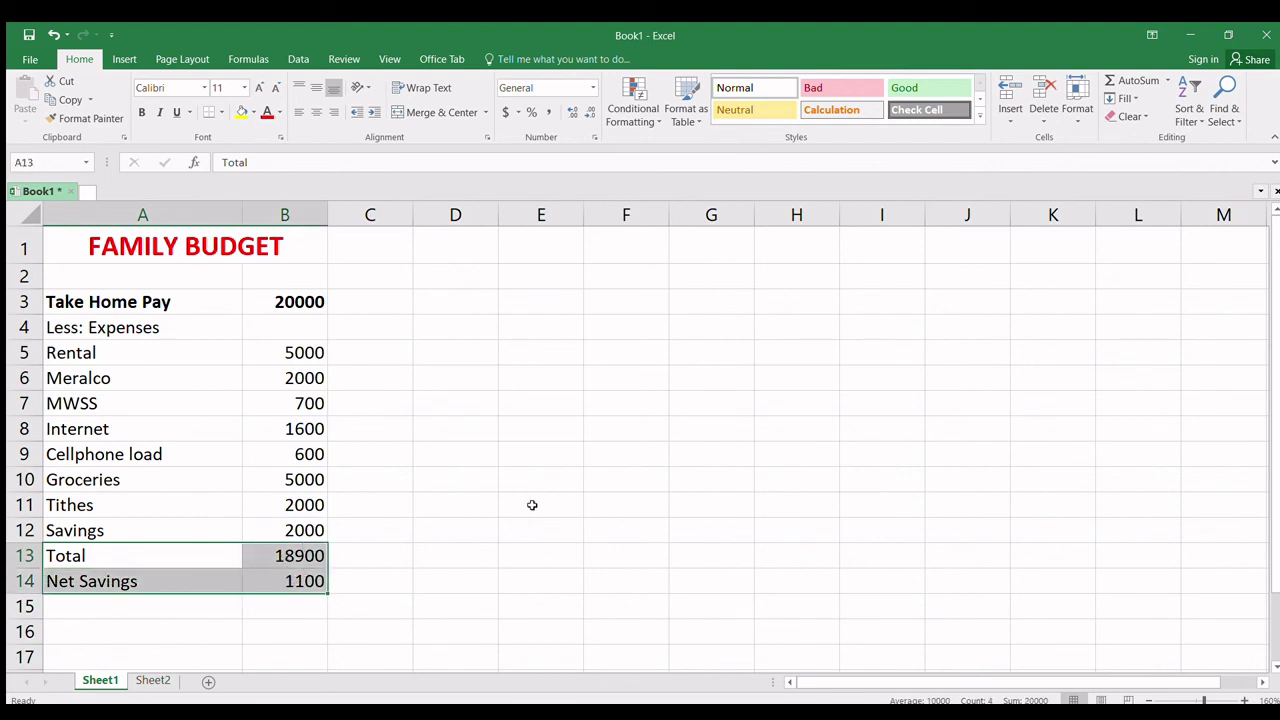
{"action": "left_click", "coordinate": [145, 117]}
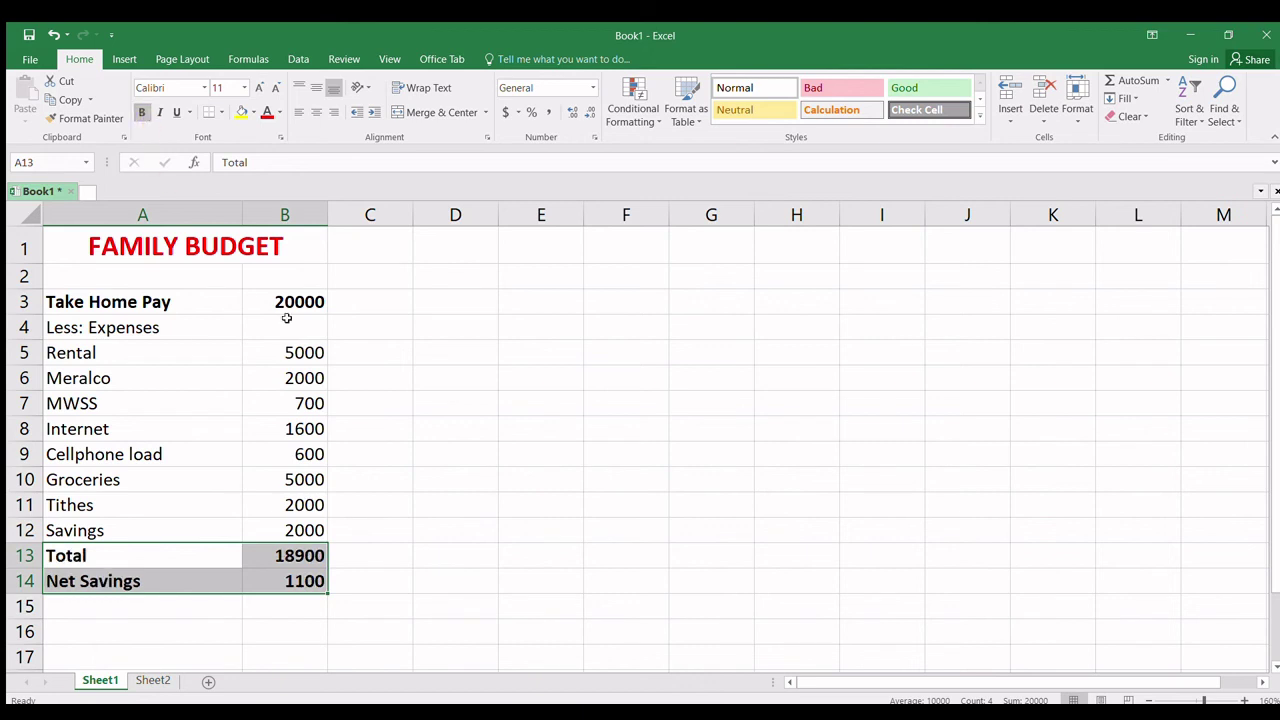
{"action": "left_click", "coordinate": [470, 354]}
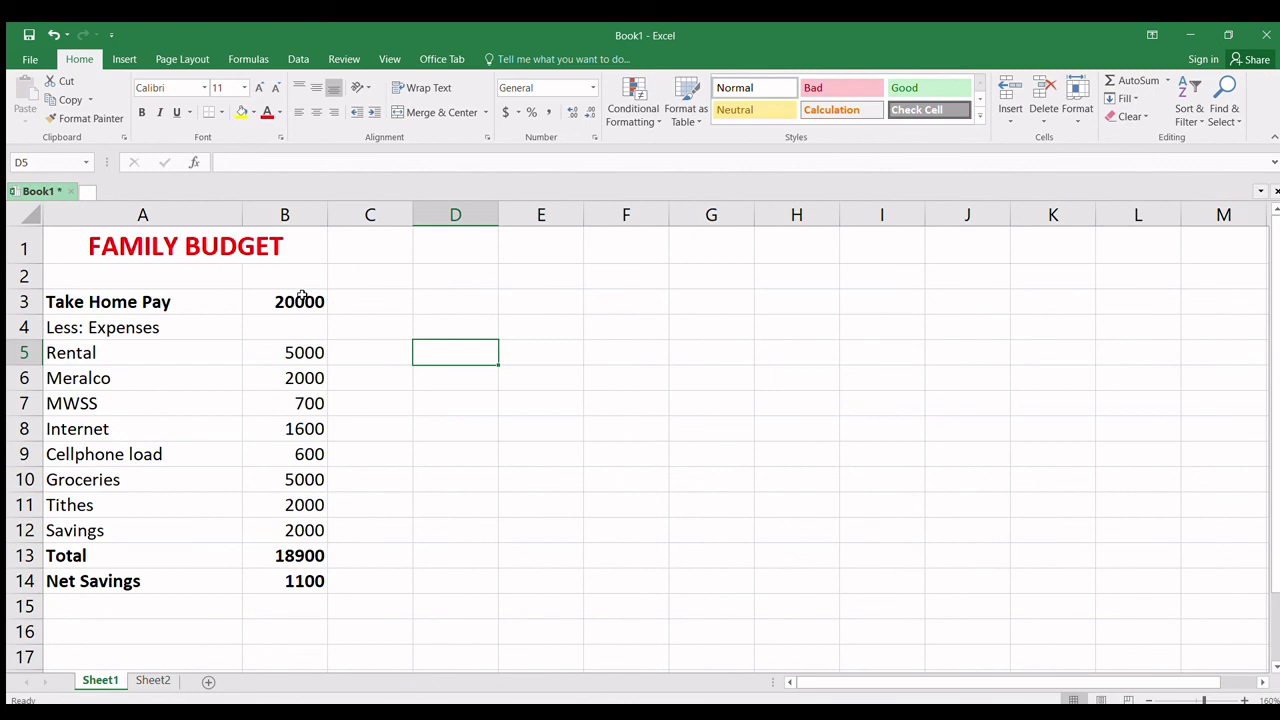
{"action": "left_click", "coordinate": [298, 300]}
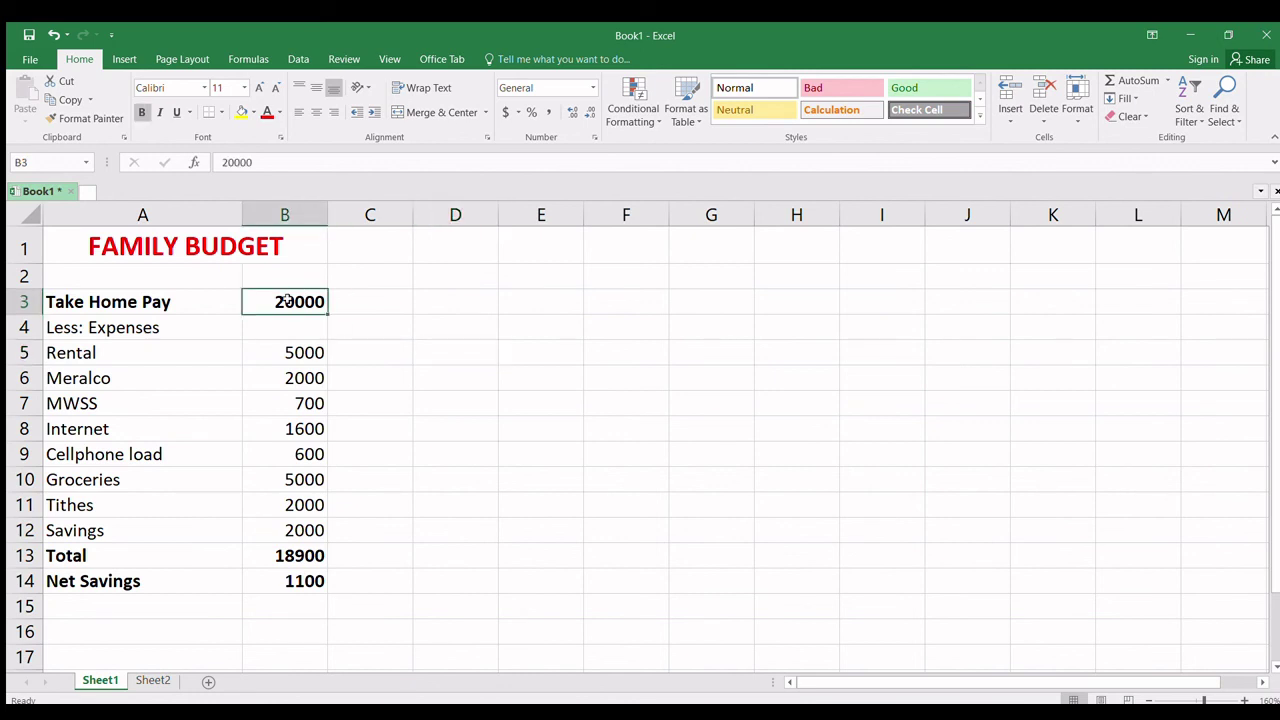
Step: Apply Comma Style to amounts B3:B14, showing values like 20,000.00
{"action": "left_click_drag", "start_coordinate": [287, 299], "coordinate": [296, 578]}
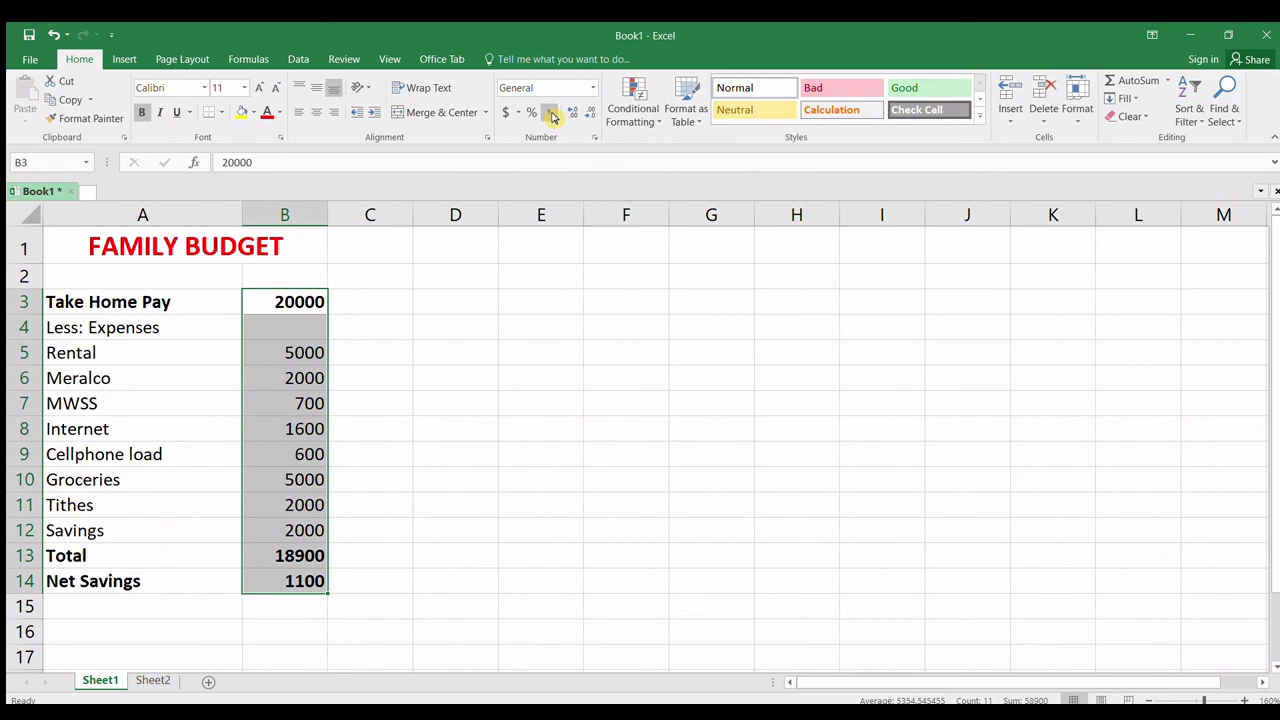
{"action": "left_click", "coordinate": [553, 117]}
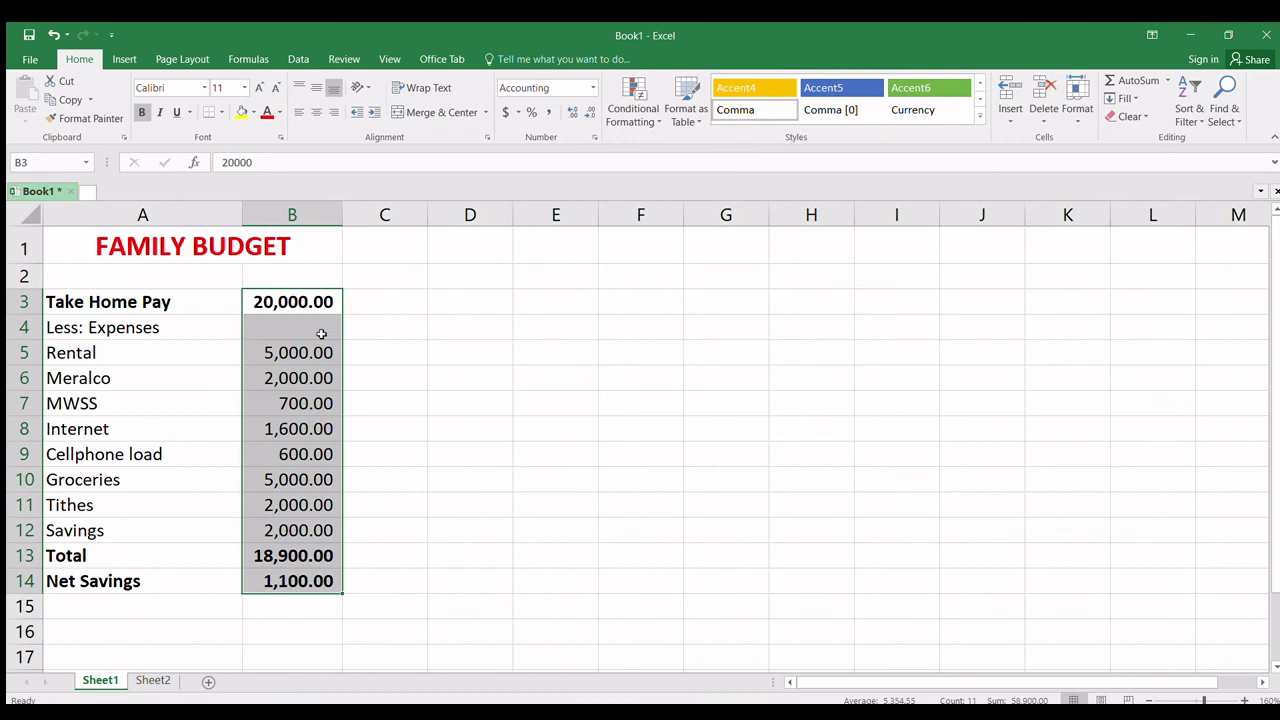
{"action": "left_click", "coordinate": [391, 301]}
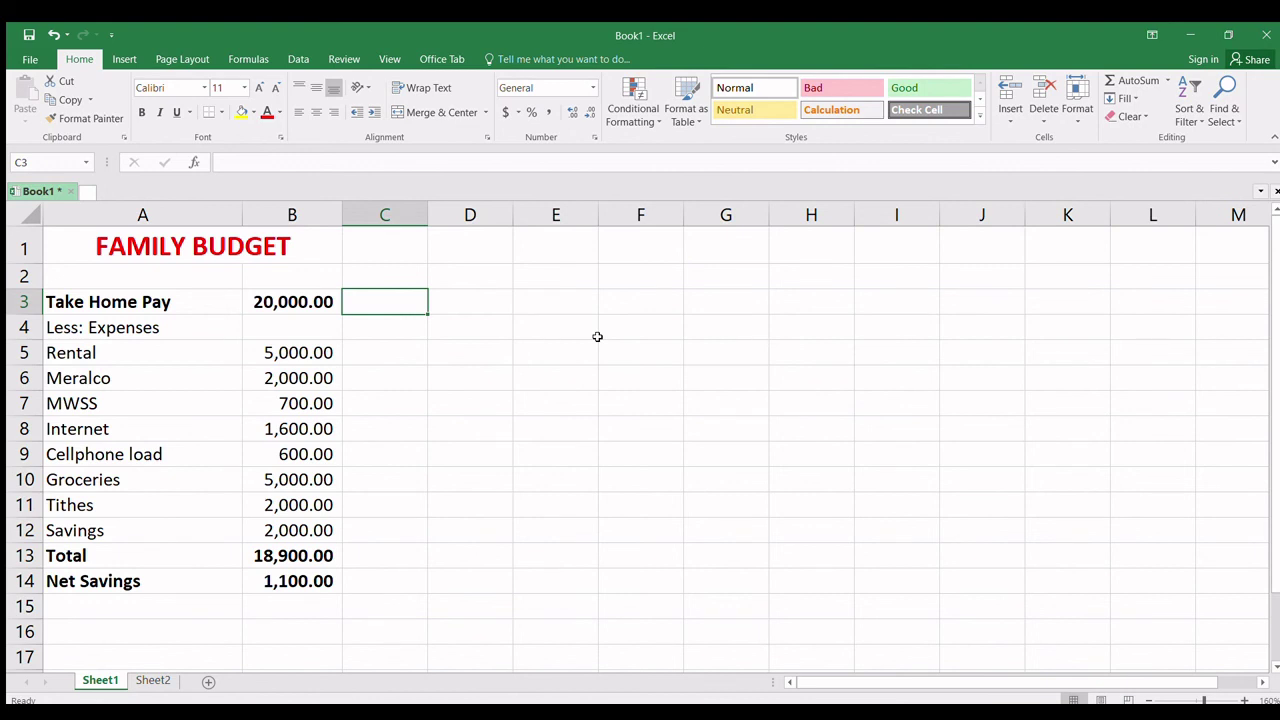
{"action": "left_click", "coordinate": [479, 307]}
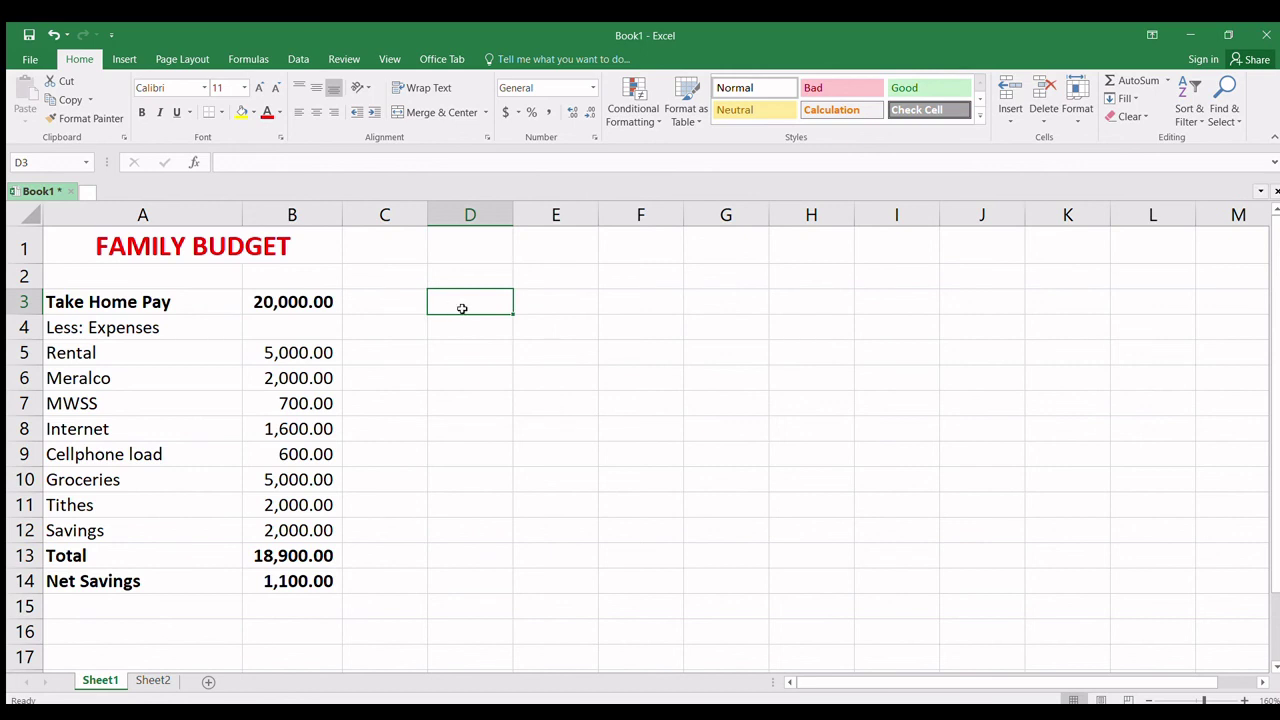
{"action": "left_click", "coordinate": [408, 306]}
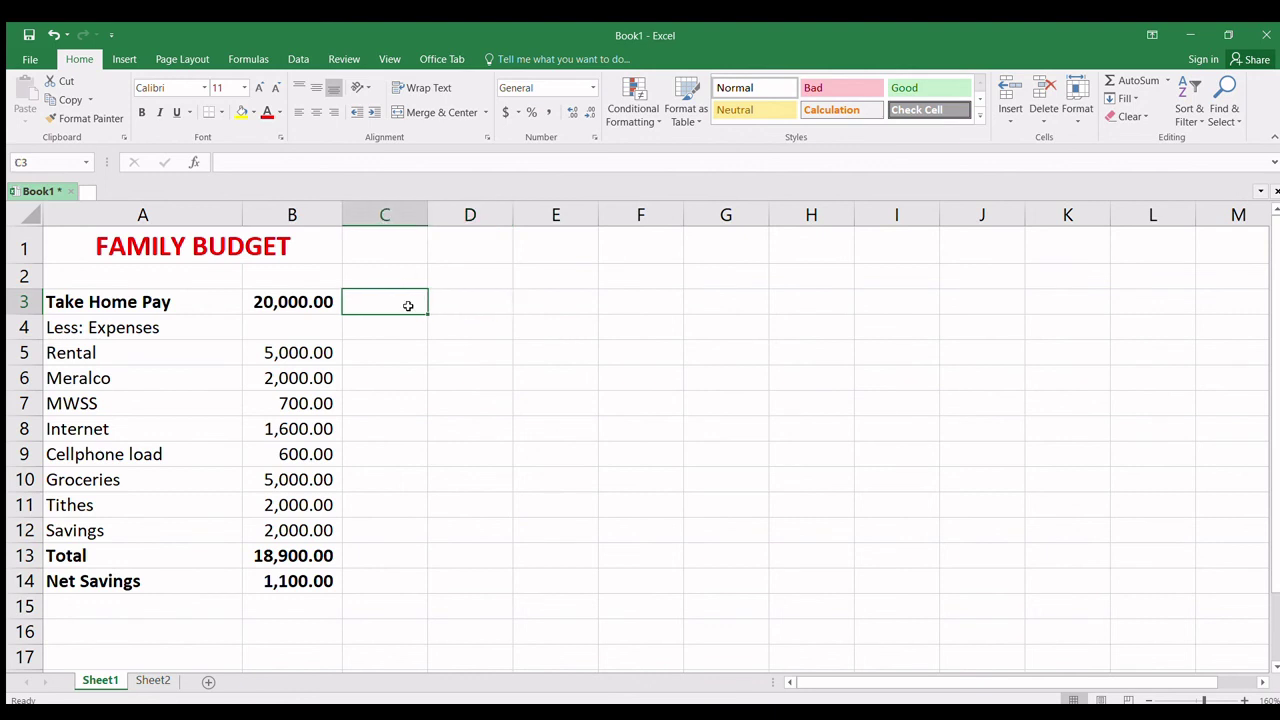